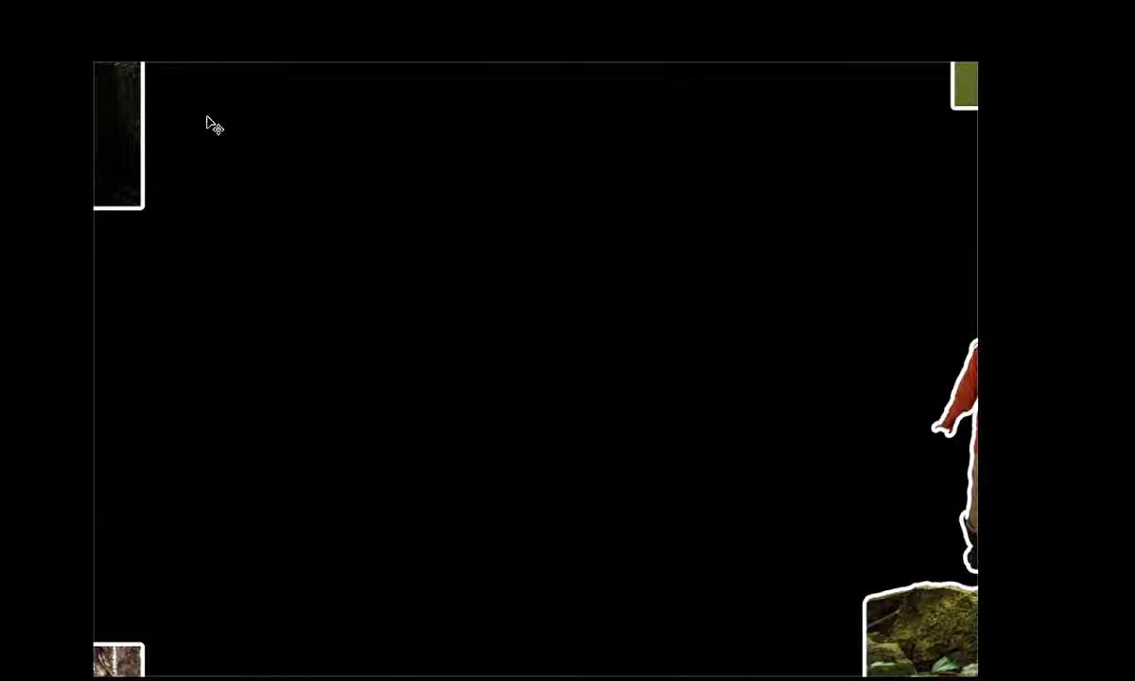
Step: Preview the source photos by enlarging the forest, trees, snake, rocks and woman images
{"action": "left_click_drag", "start_coordinate": [206, 116], "coordinate": [667, 387]}
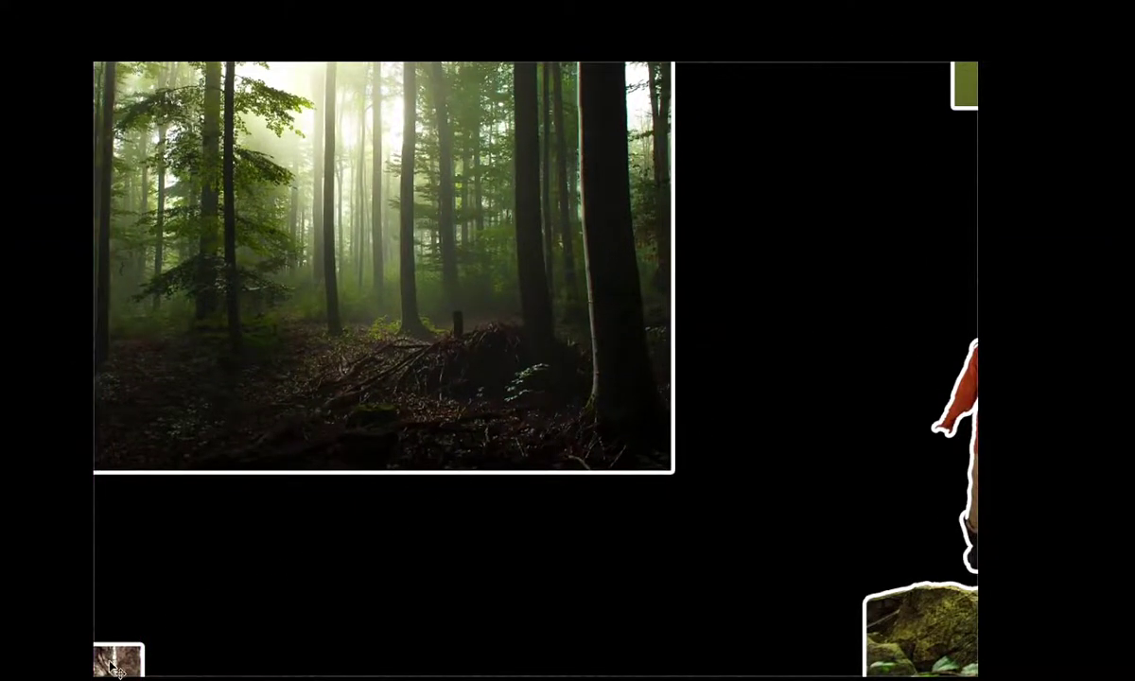
{"action": "left_click_drag", "start_coordinate": [111, 668], "coordinate": [659, 104]}
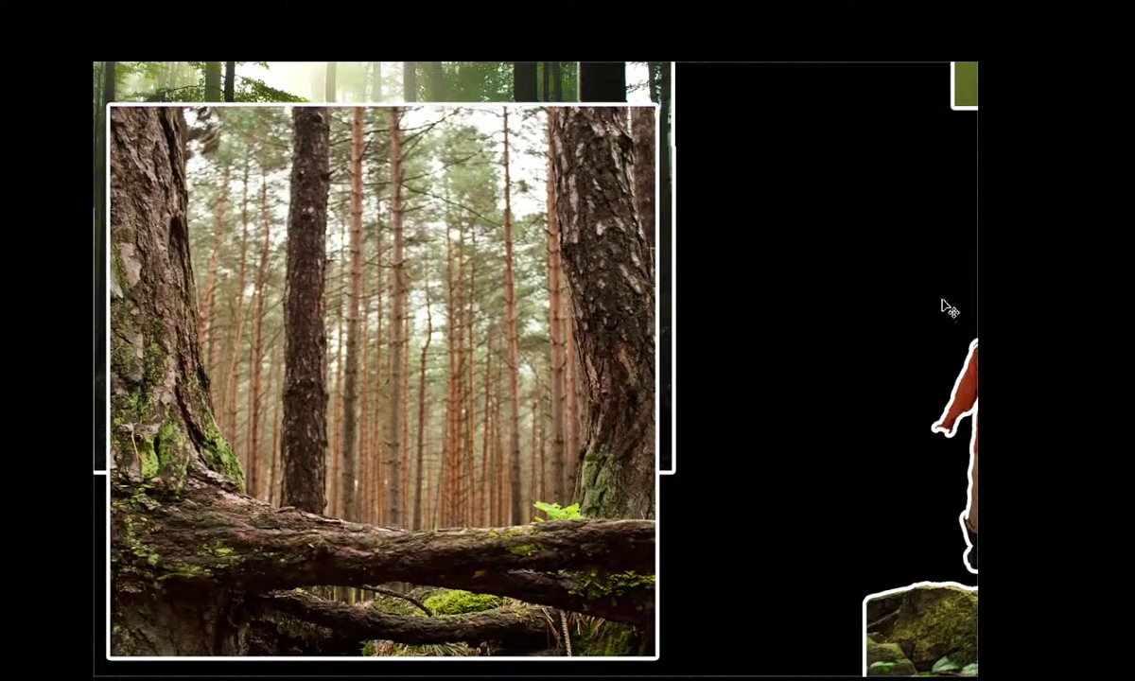
{"action": "left_click_drag", "start_coordinate": [951, 108], "coordinate": [395, 319]}
{"action": "left_click_drag", "start_coordinate": [864, 625], "coordinate": [175, 345]}
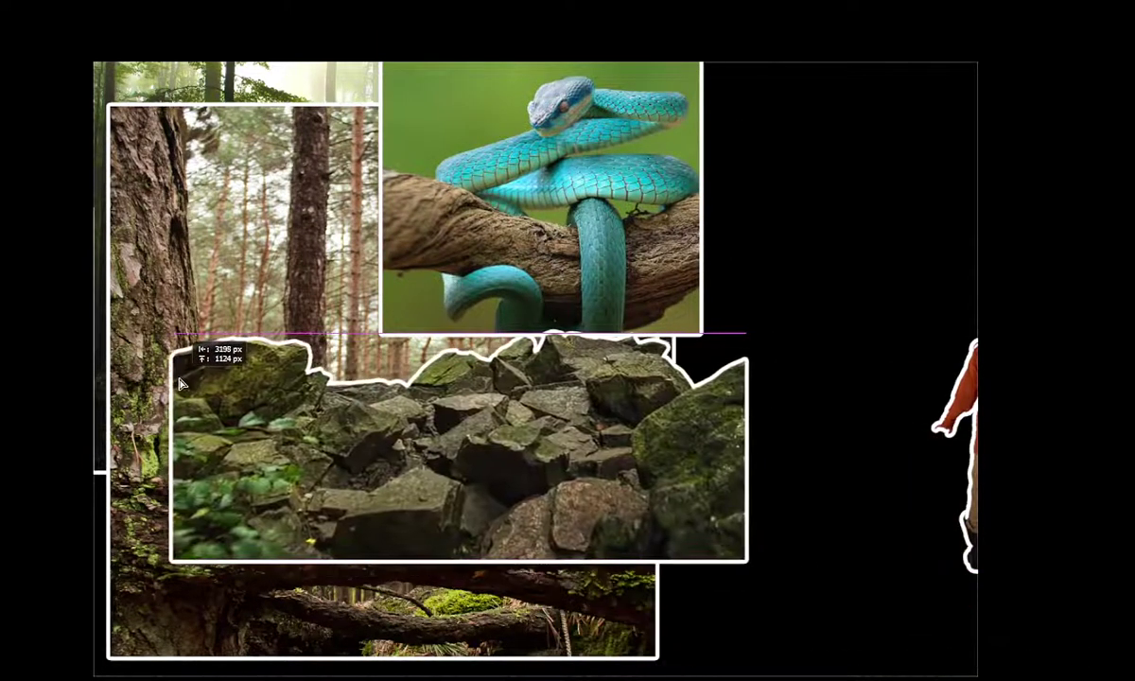
{"action": "mouse_move", "coordinate": [907, 380]}
{"action": "left_mouse_down"}
{"action": "mouse_move", "coordinate": [704, 352]}
{"action": "mouse_move", "coordinate": [610, 383]}
{"action": "left_mouse_up"}
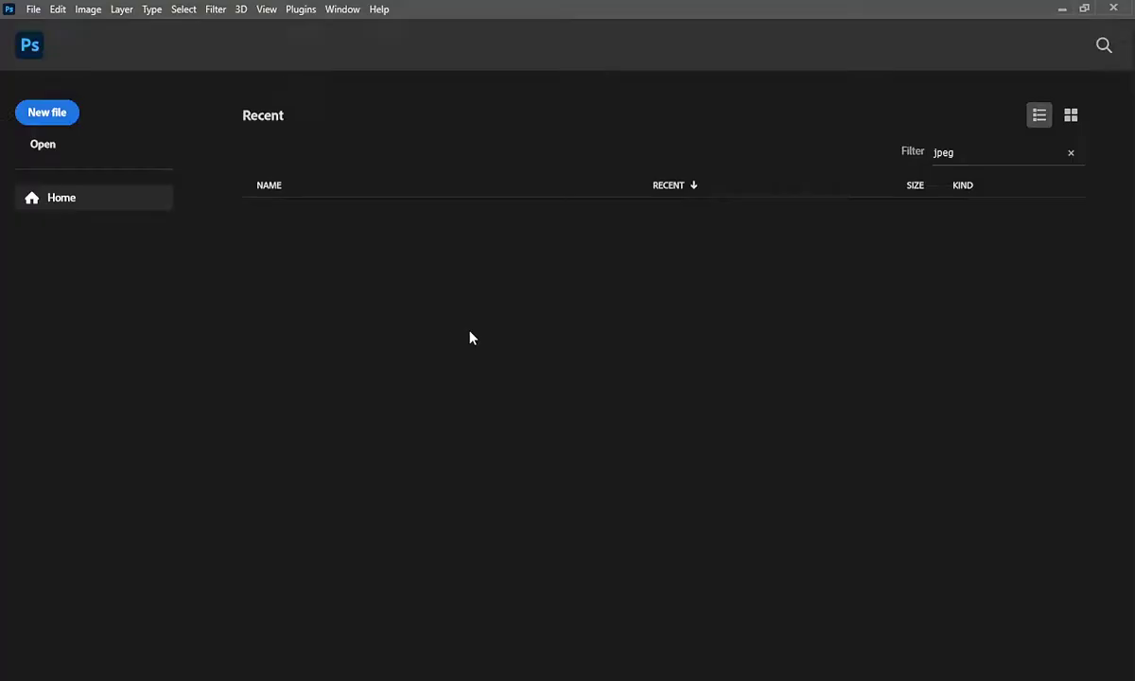
Step: Open forest view.jpg and start a Polygonal Lasso outline at the right trunk's edge
{"action": "left_click", "coordinate": [44, 145]}
{"action": "double_click", "coordinate": [266, 123]}
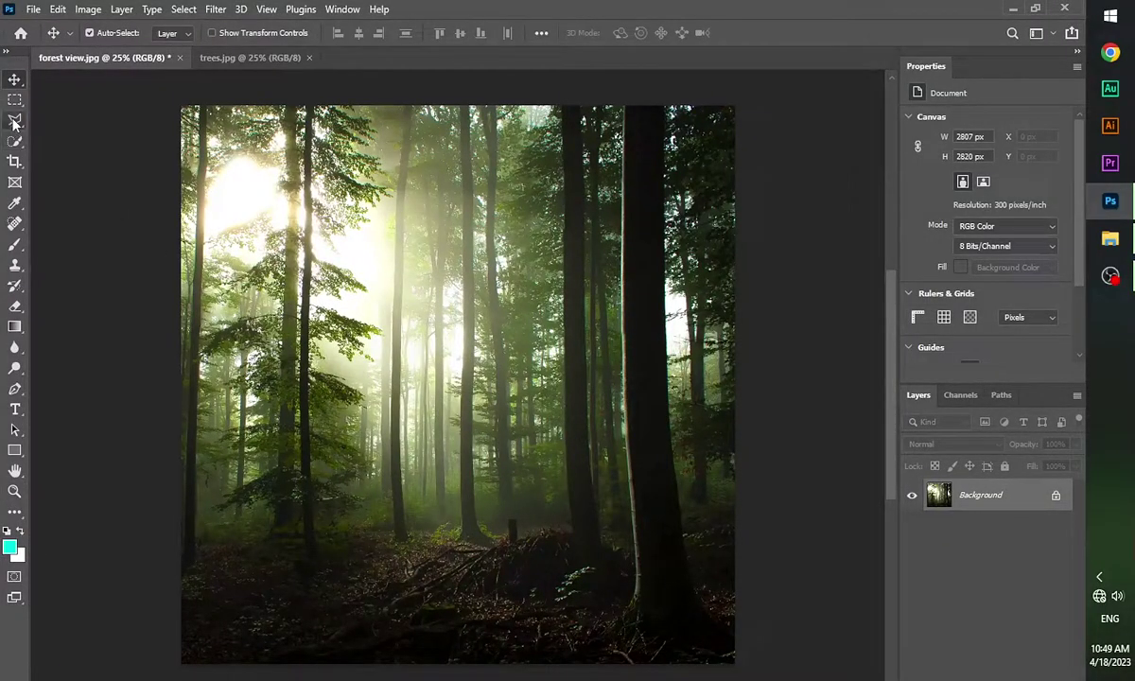
{"action": "left_click", "coordinate": [13, 120]}
{"action": "scroll", "coordinate": [730, 615], "scroll_direction": "up", "scroll_amount": 3}
{"action": "scroll", "coordinate": [634, 570], "scroll_direction": "up", "scroll_amount": 3}
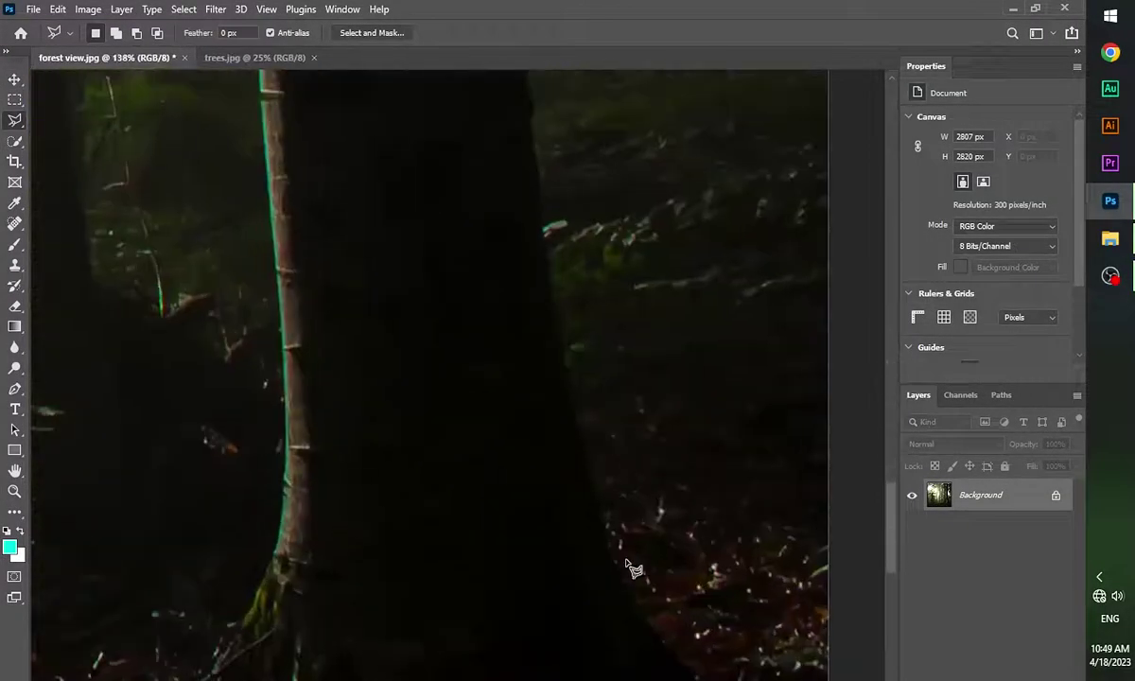
{"action": "left_click", "coordinate": [611, 559]}
{"action": "left_click_drag", "start_coordinate": [477, 140], "coordinate": [444, 526]}
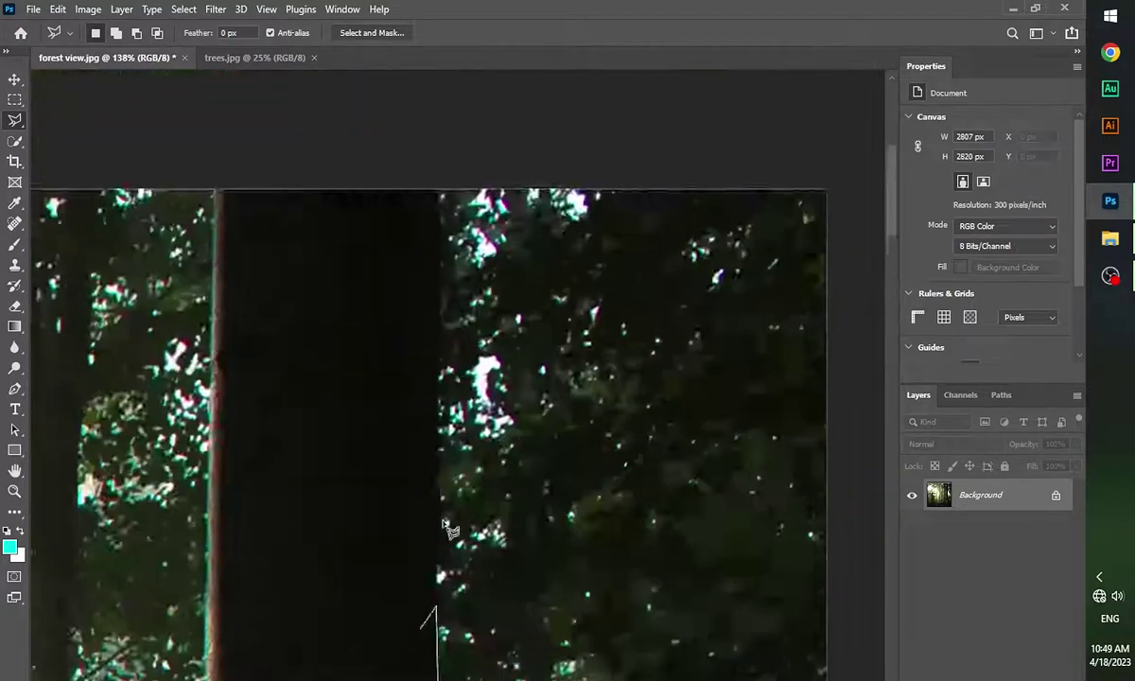
{"action": "scroll", "coordinate": [445, 526], "scroll_direction": "down", "scroll_amount": 1}
Step: Trace the trunk's top, right edge and base, then close the outline
{"action": "left_click", "coordinate": [442, 231]}
{"action": "left_click", "coordinate": [274, 228]}
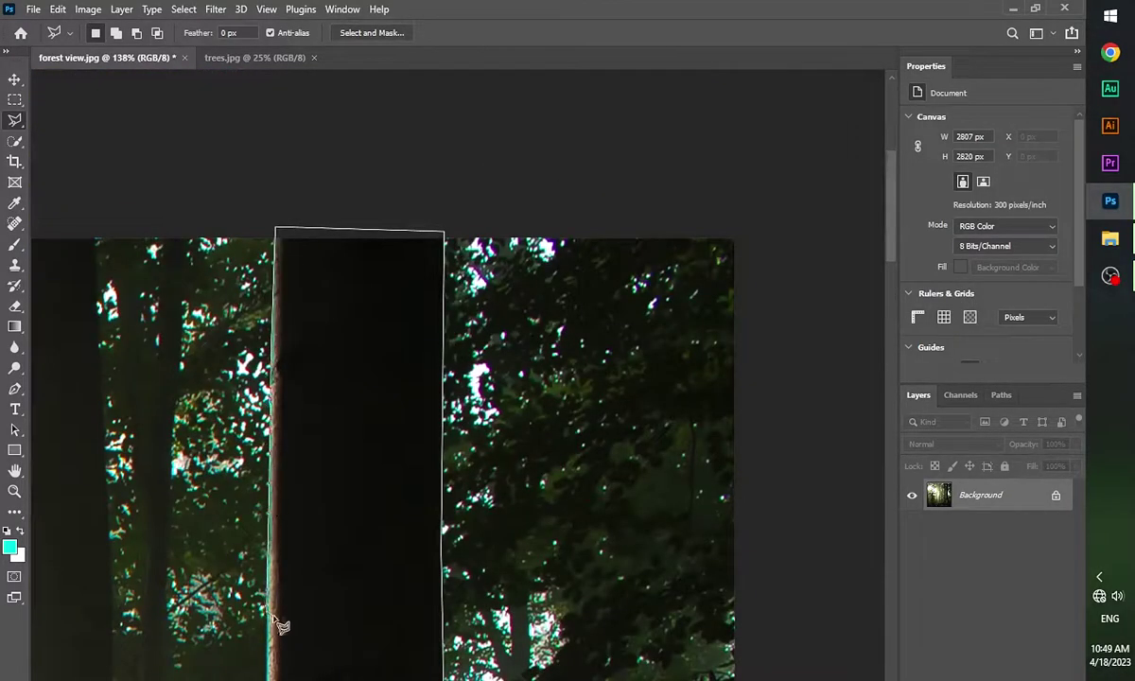
{"action": "left_click_drag", "start_coordinate": [280, 625], "coordinate": [321, 490]}
{"action": "left_click_drag", "start_coordinate": [331, 632], "coordinate": [390, 484]}
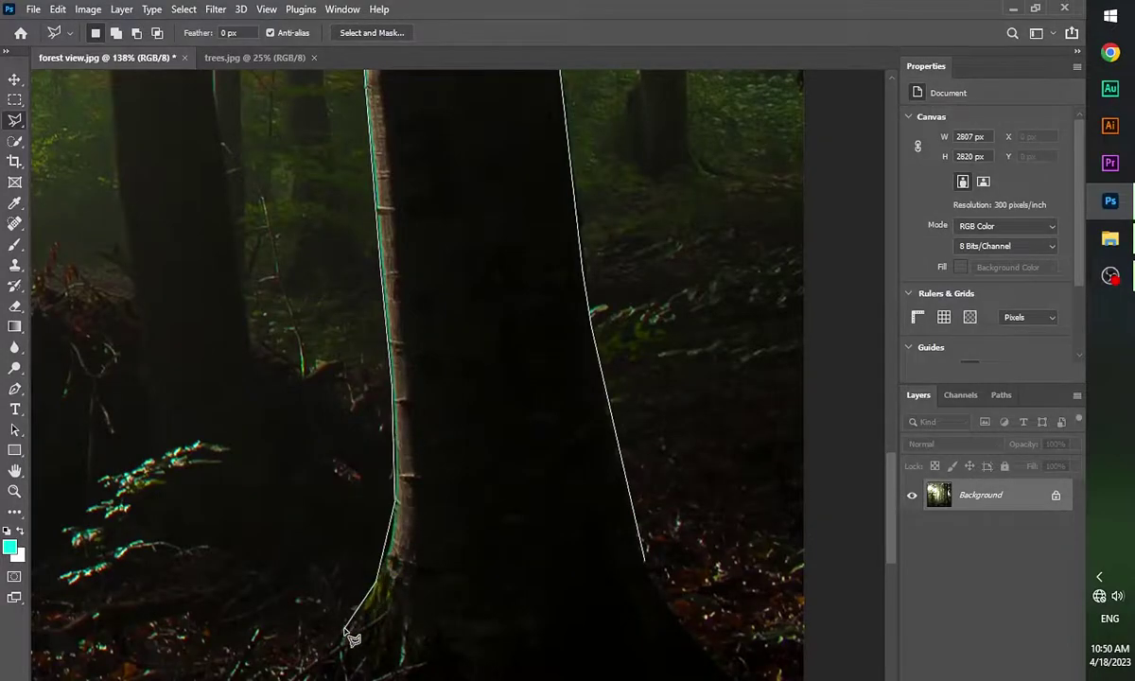
{"action": "left_click", "coordinate": [345, 629]}
{"action": "scroll", "coordinate": [350, 634], "scroll_direction": "down", "scroll_amount": 1}
{"action": "left_click", "coordinate": [575, 505]}
Step: Copy the traced trunk to Layer 1, fit on screen, and drag trees.jpg into the forest document
{"action": "key", "text": "ctrl+j"}
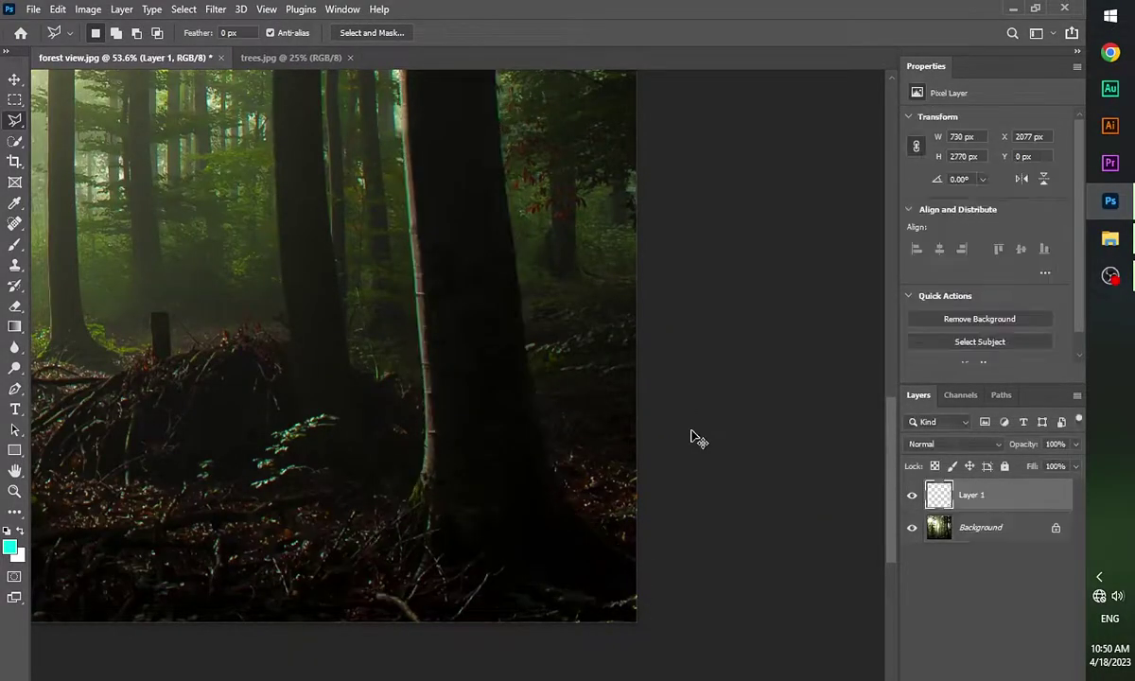
{"action": "left_click", "coordinate": [13, 492]}
{"action": "right_click", "coordinate": [263, 333]}
{"action": "left_click", "coordinate": [294, 344]}
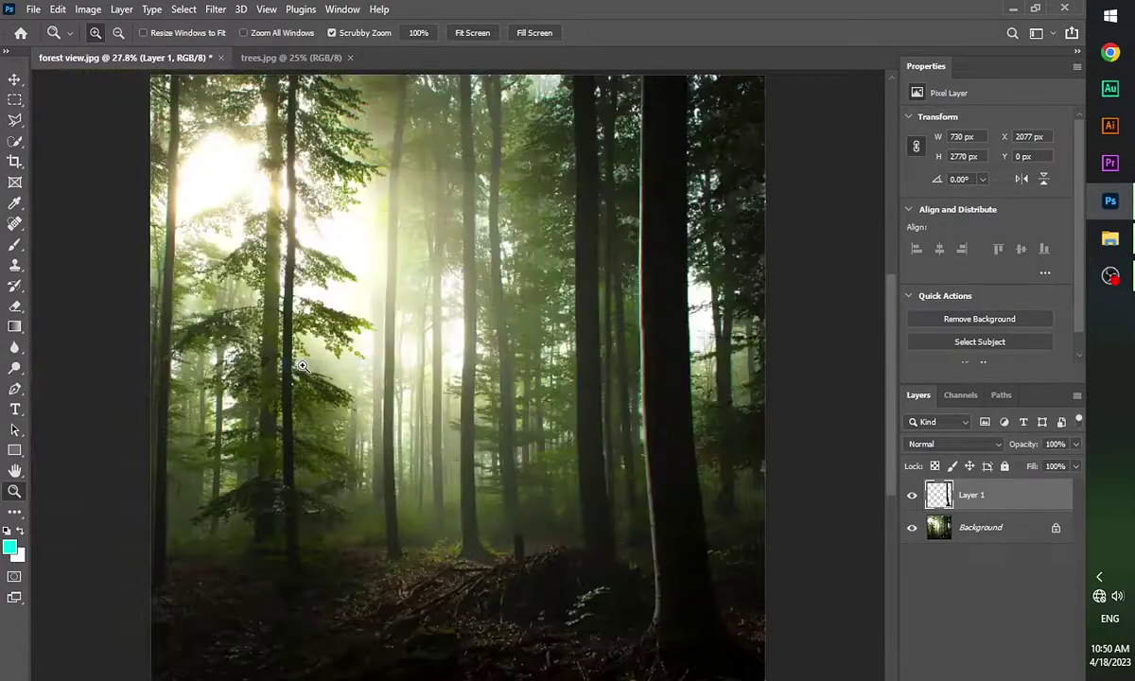
{"action": "key", "text": "v"}
{"action": "left_click_drag", "start_coordinate": [312, 80], "coordinate": [375, 185]}
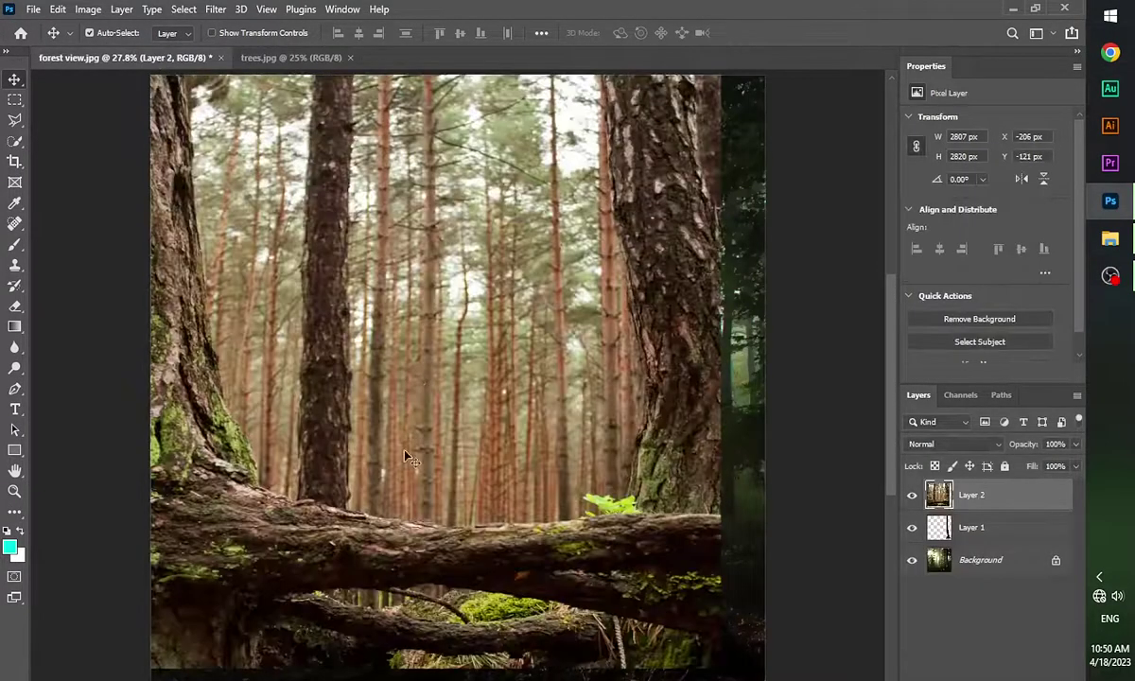
{"action": "left_click_drag", "start_coordinate": [230, 343], "coordinate": [492, 551]}
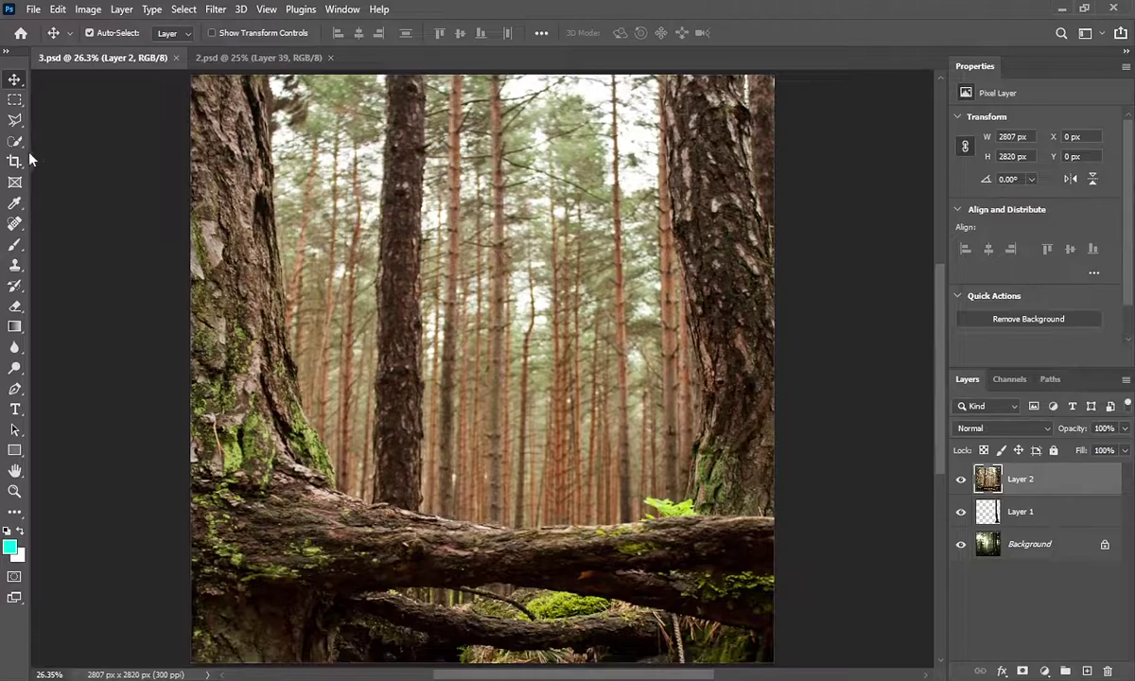
Step: Quick-select the left trunk and fallen log and mask the trees layer to them
{"action": "left_click", "coordinate": [15, 141]}
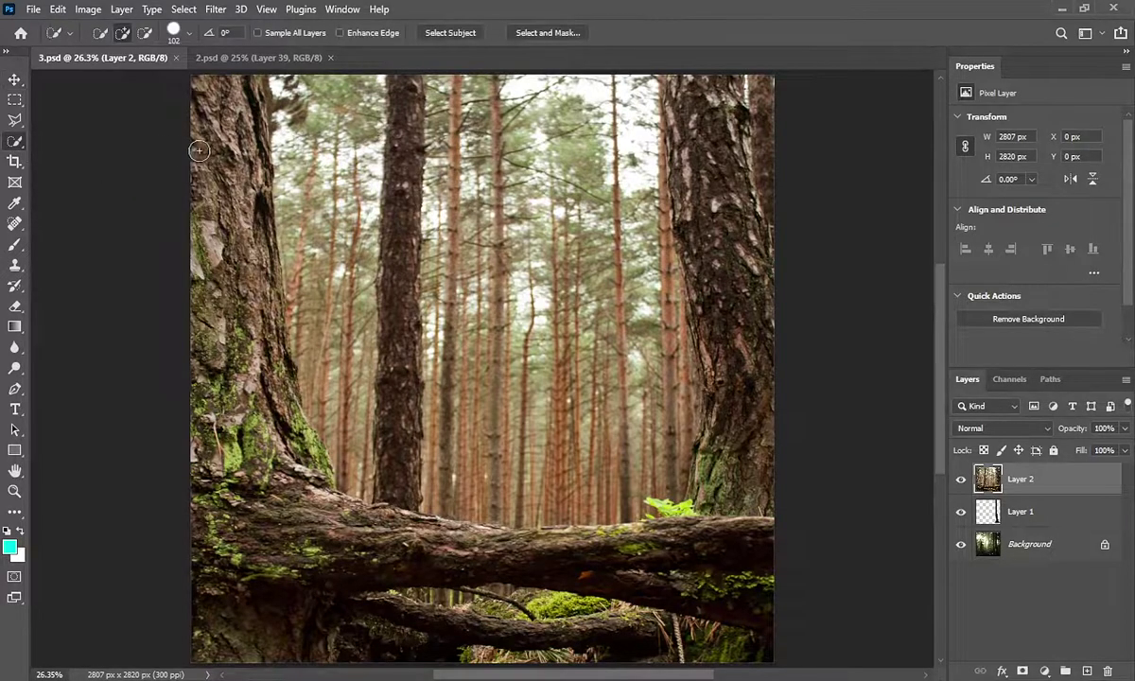
{"action": "mouse_move", "coordinate": [244, 403]}
{"action": "left_mouse_down"}
{"action": "mouse_move", "coordinate": [697, 590]}
{"action": "mouse_move", "coordinate": [507, 556]}
{"action": "left_mouse_up"}
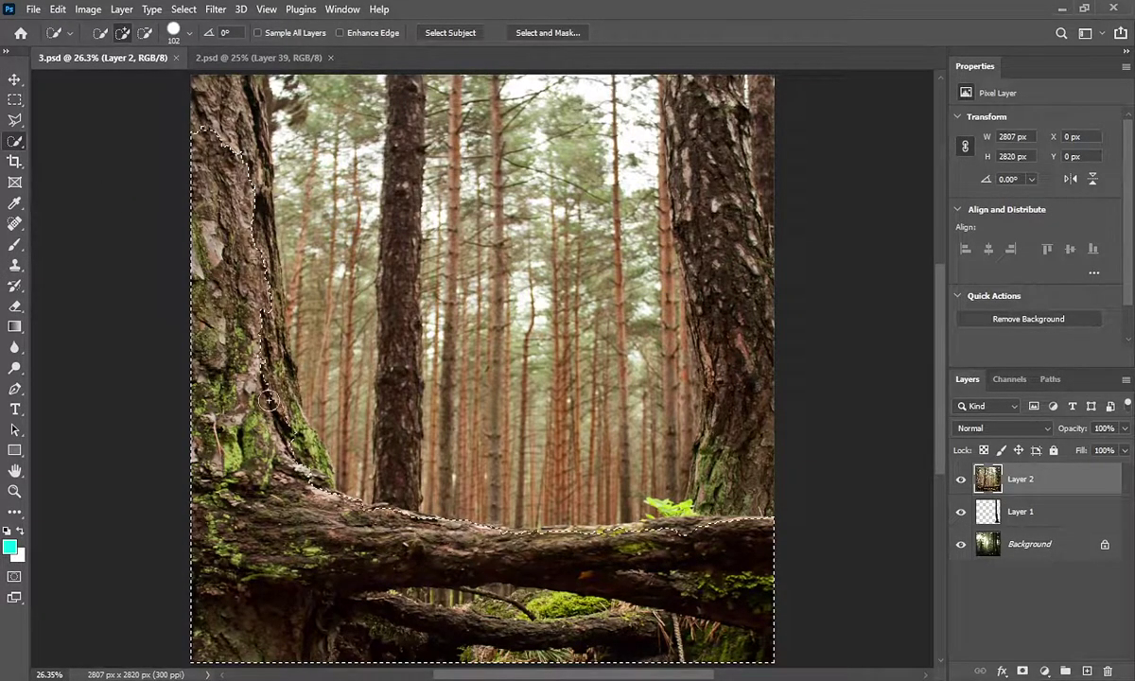
{"action": "left_click_drag", "start_coordinate": [246, 149], "coordinate": [232, 95]}
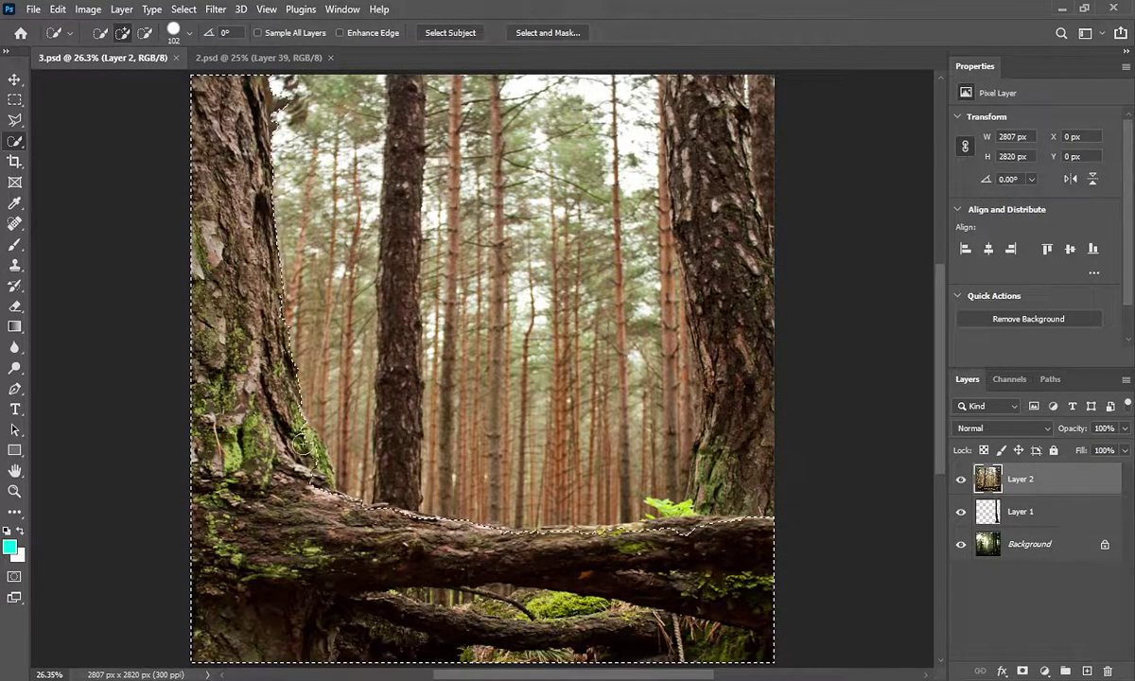
{"action": "key", "text": "v"}
{"action": "left_click", "coordinate": [1023, 671]}
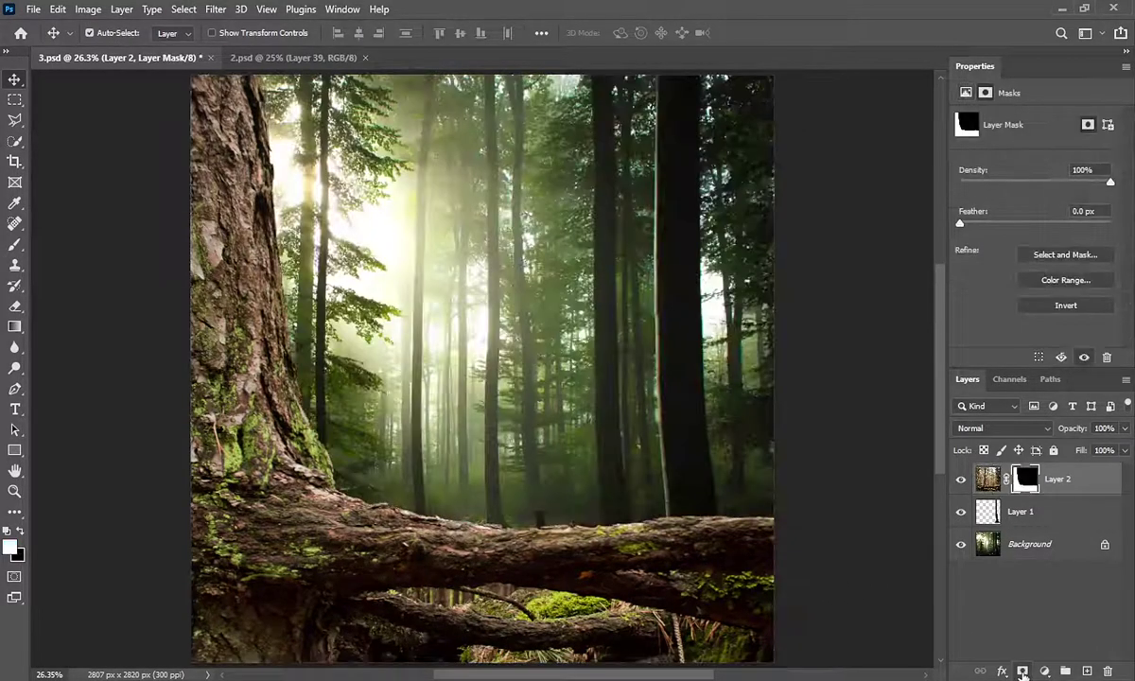
{"action": "left_click", "coordinate": [416, 57]}
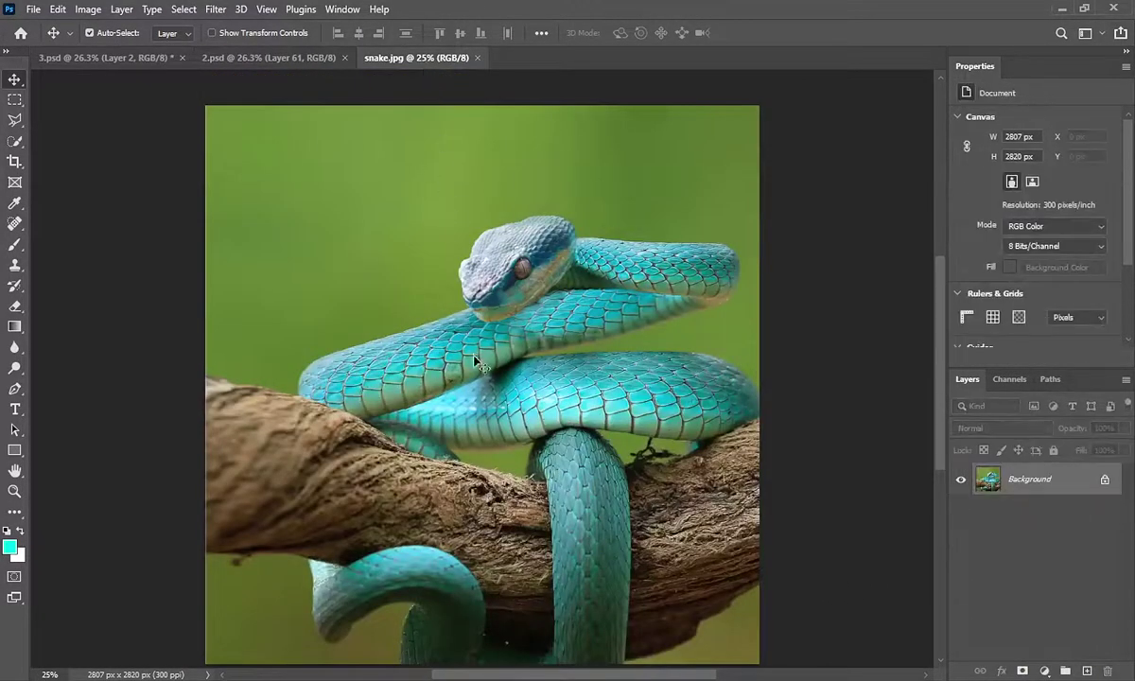
Step: Add the snake as Layer 3 and paint its mask black to hide the branch and lower coils
{"action": "left_click_drag", "start_coordinate": [444, 333], "coordinate": [519, 370]}
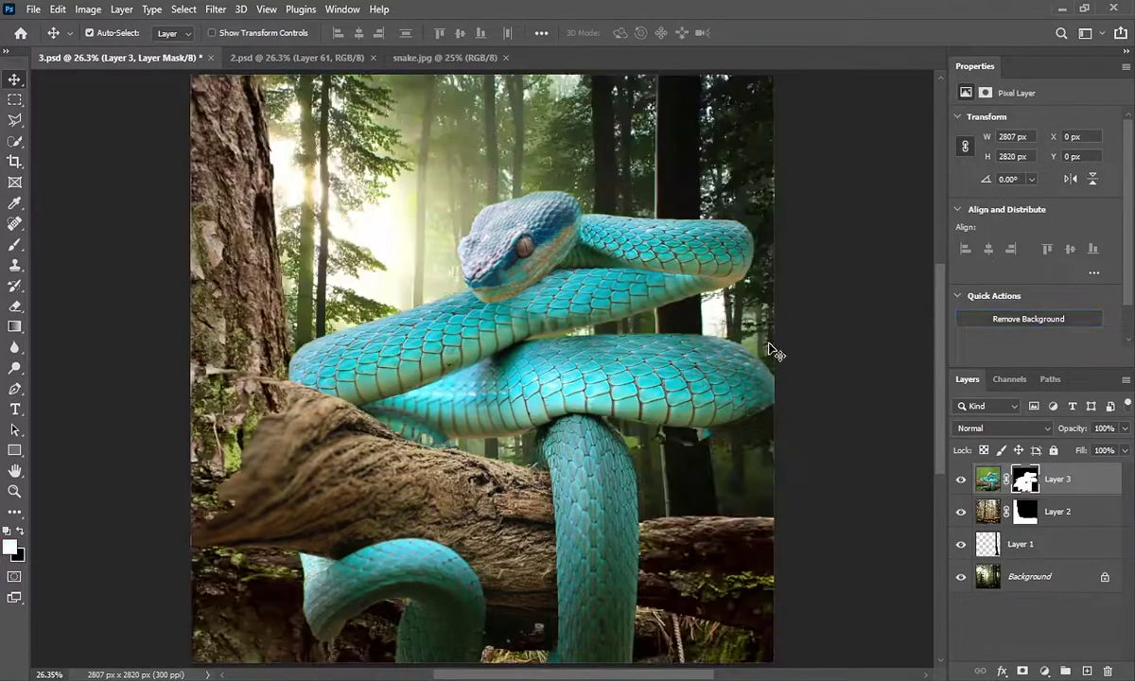
{"action": "left_click", "coordinate": [13, 248]}
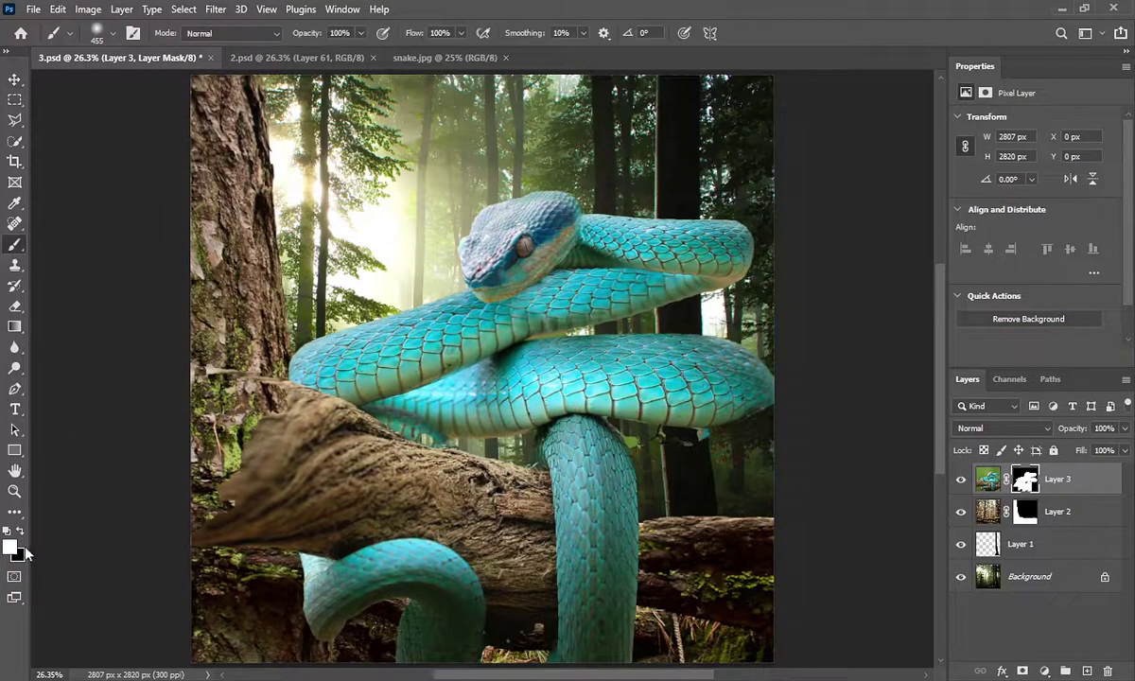
{"action": "left_click_drag", "start_coordinate": [322, 492], "coordinate": [233, 524]}
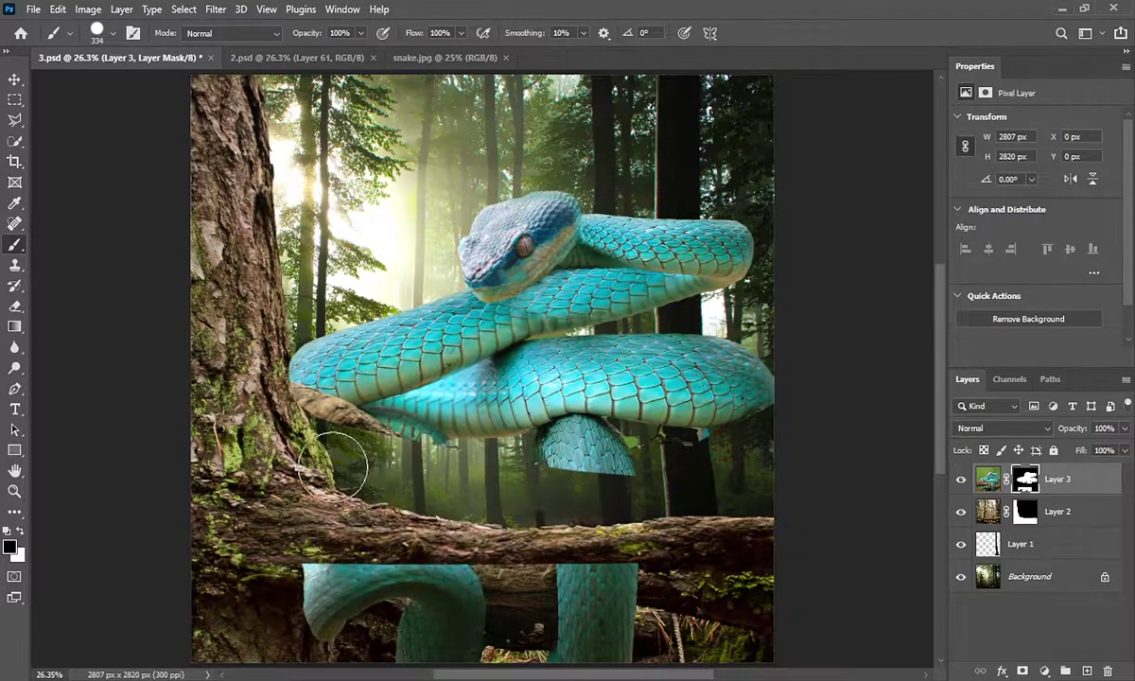
{"action": "mouse_move", "coordinate": [333, 464]}
{"action": "left_mouse_down"}
{"action": "mouse_move", "coordinate": [553, 463]}
{"action": "mouse_move", "coordinate": [526, 515]}
{"action": "left_mouse_up"}
{"action": "scroll", "coordinate": [684, 474], "scroll_direction": "up", "scroll_amount": 2}
Step: Move the snake's Layer 3 beneath the trees layer, Layer 2
{"action": "key", "text": "v"}
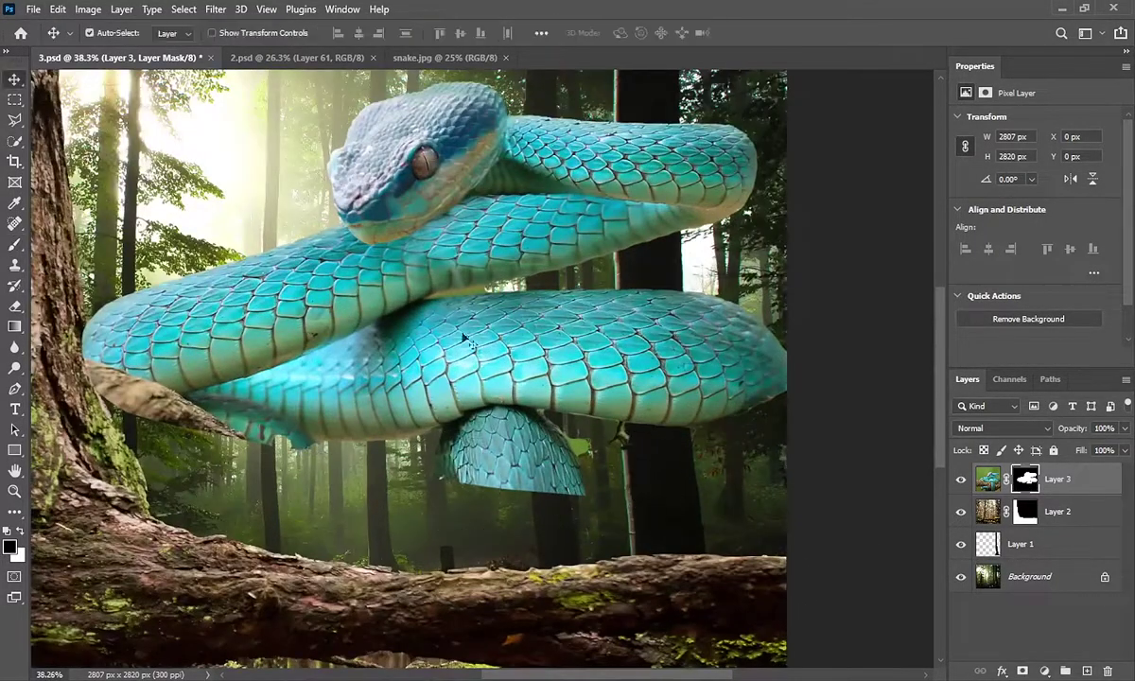
{"action": "left_click_drag", "start_coordinate": [1079, 478], "coordinate": [1068, 526]}
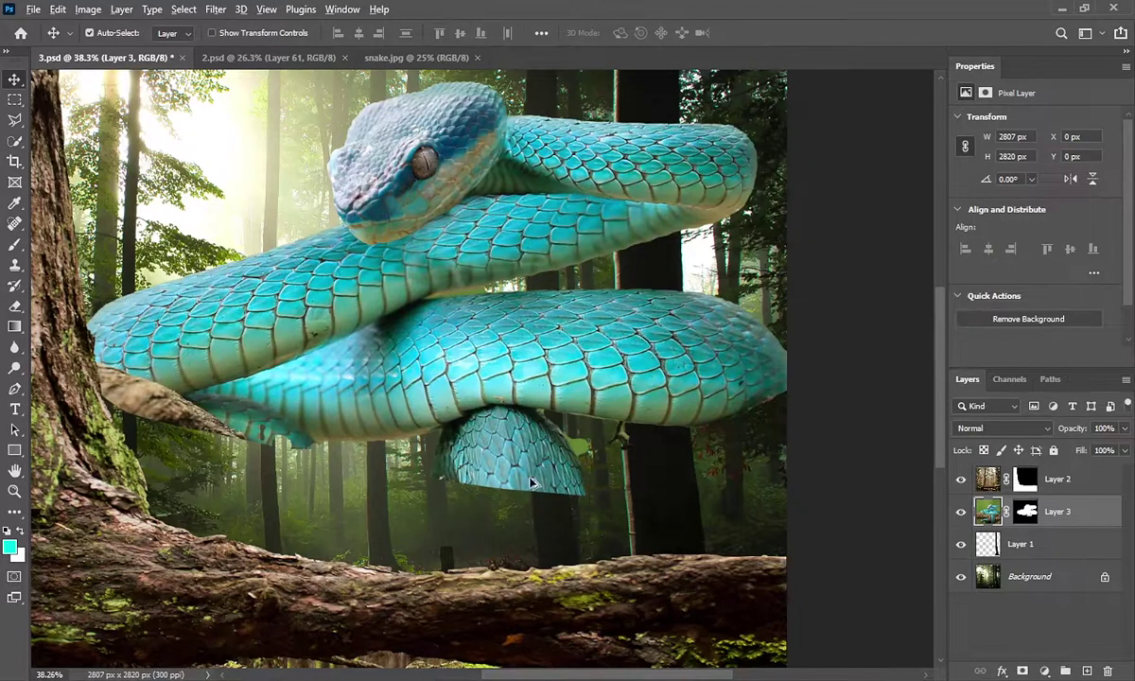
{"action": "scroll", "coordinate": [492, 449], "scroll_direction": "down", "scroll_amount": 3}
{"action": "left_click", "coordinate": [445, 58]}
Step: Bring Rocks.png in as Layer 4, then move, tilt and narrow it with Free Transform
{"action": "mouse_move", "coordinate": [456, 89]}
{"action": "left_mouse_down"}
{"action": "mouse_move", "coordinate": [182, 66]}
{"action": "mouse_move", "coordinate": [542, 436]}
{"action": "left_mouse_up"}
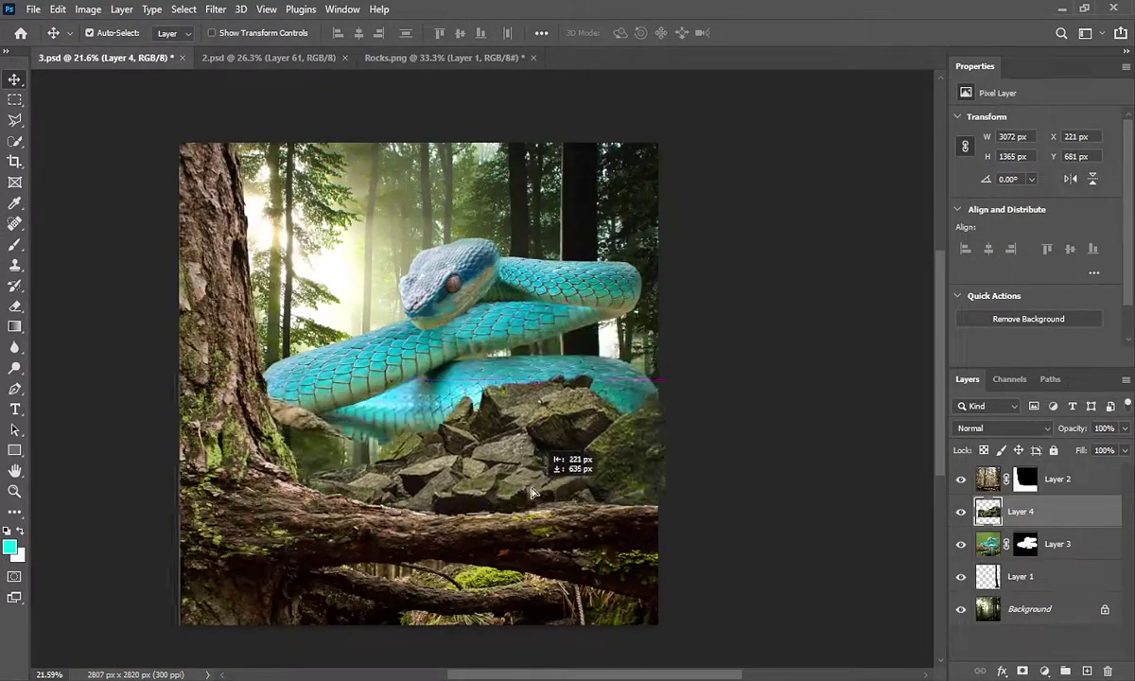
{"action": "key", "text": "ctrl+t"}
{"action": "left_click_drag", "start_coordinate": [688, 434], "coordinate": [687, 497]}
{"action": "left_click_drag", "start_coordinate": [482, 425], "coordinate": [527, 464]}
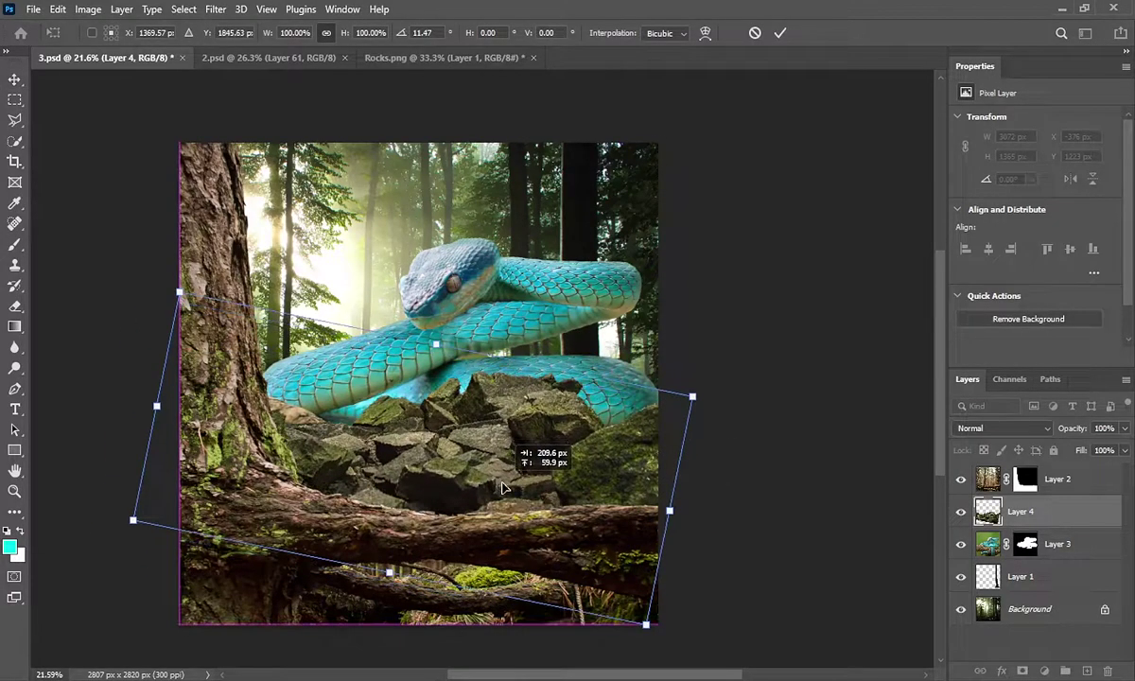
{"action": "left_click_drag", "start_coordinate": [163, 413], "coordinate": [241, 416]}
Step: Warp the rocks' top and left side, then widen them to 3590 × 1420 px
{"action": "right_click", "coordinate": [419, 325]}
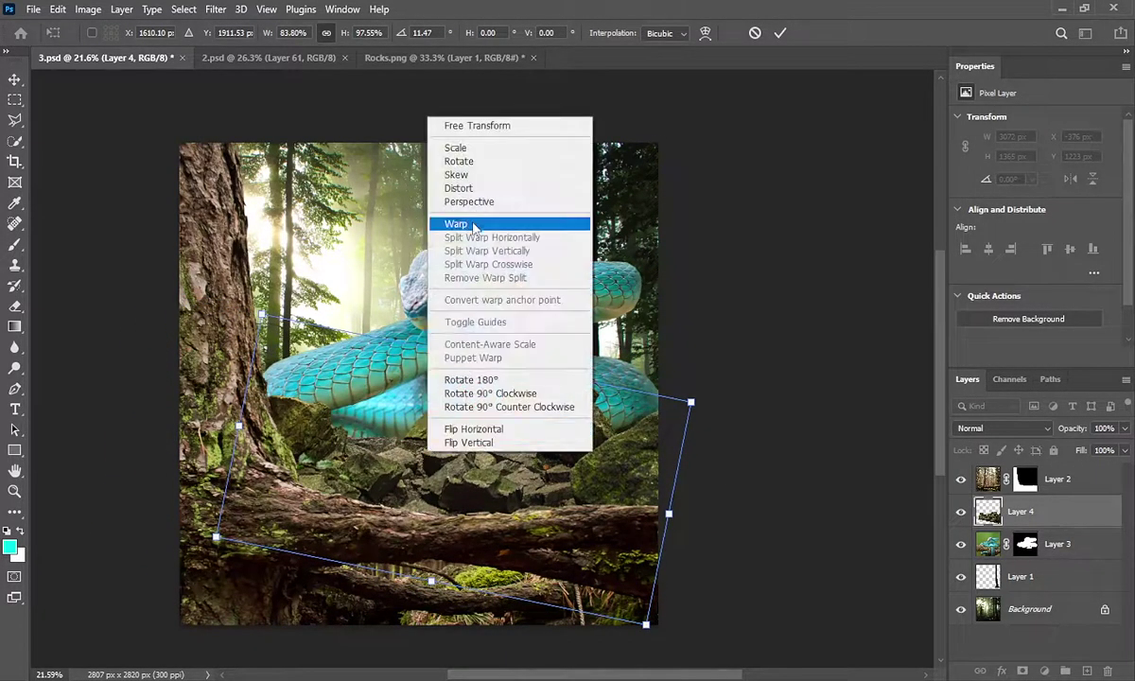
{"action": "left_click", "coordinate": [449, 218]}
{"action": "left_click_drag", "start_coordinate": [558, 395], "coordinate": [558, 387]}
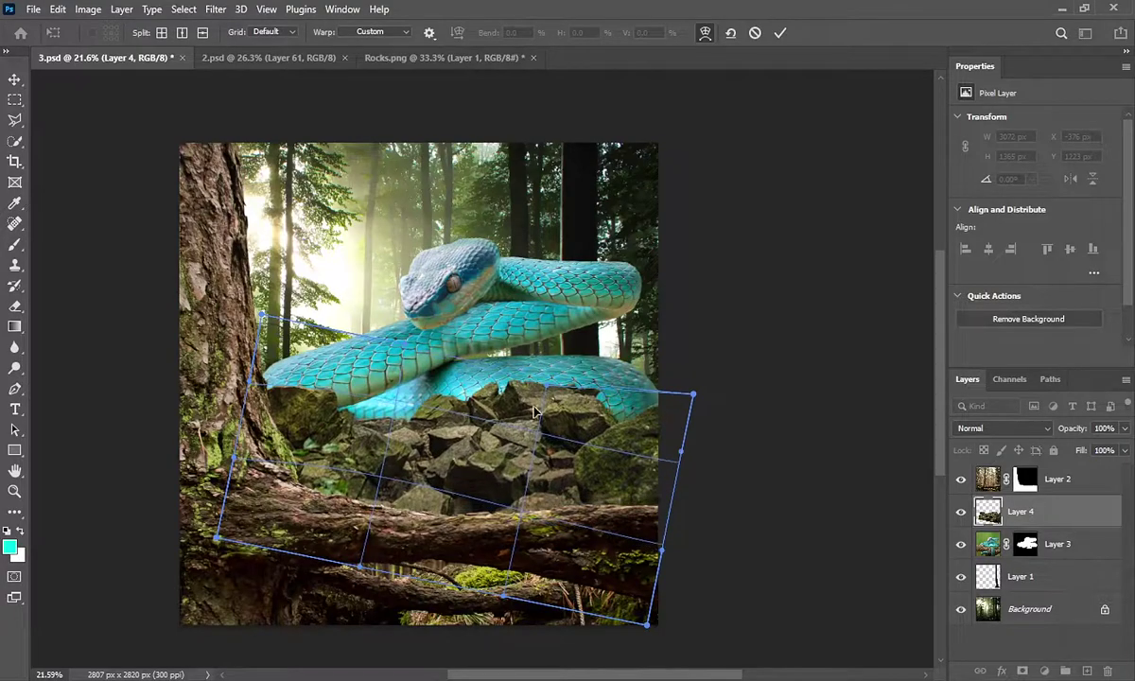
{"action": "left_click_drag", "start_coordinate": [235, 452], "coordinate": [192, 547]}
{"action": "key", "text": "Return"}
{"action": "key", "text": "ctrl+t"}
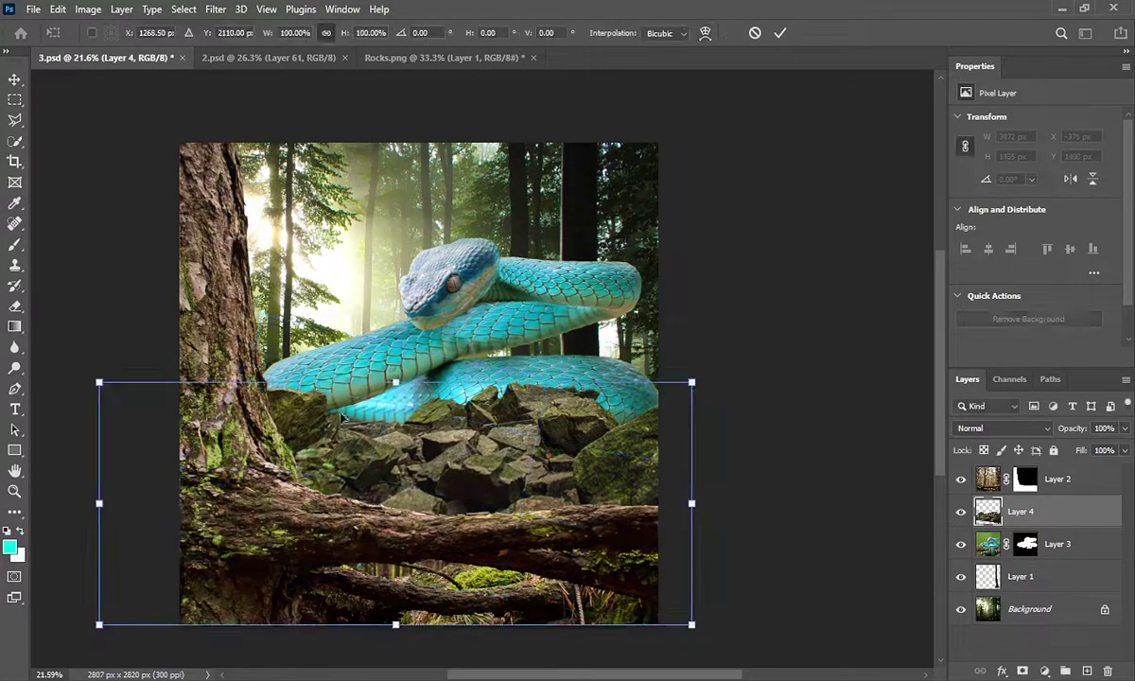
{"action": "left_click_drag", "start_coordinate": [99, 503], "coordinate": [72, 503]}
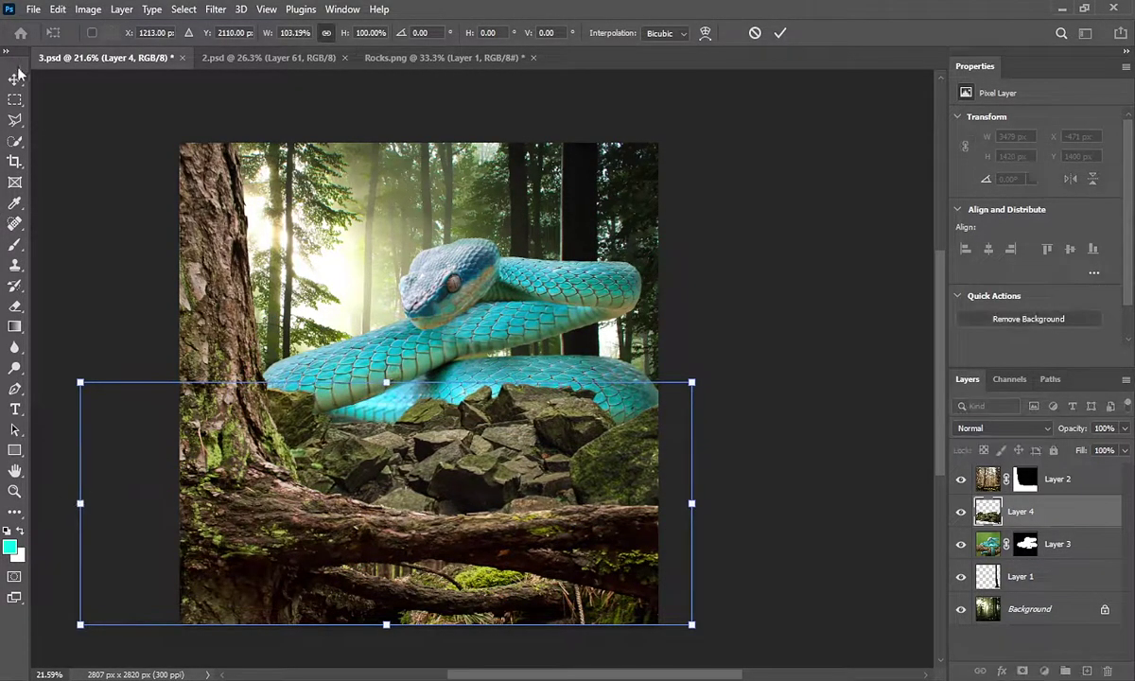
{"action": "key", "text": "Return"}
Step: Fit the composite on screen, zoom into the snake, and lasso along its head and jaw
{"action": "left_click", "coordinate": [14, 491]}
{"action": "right_click", "coordinate": [434, 326]}
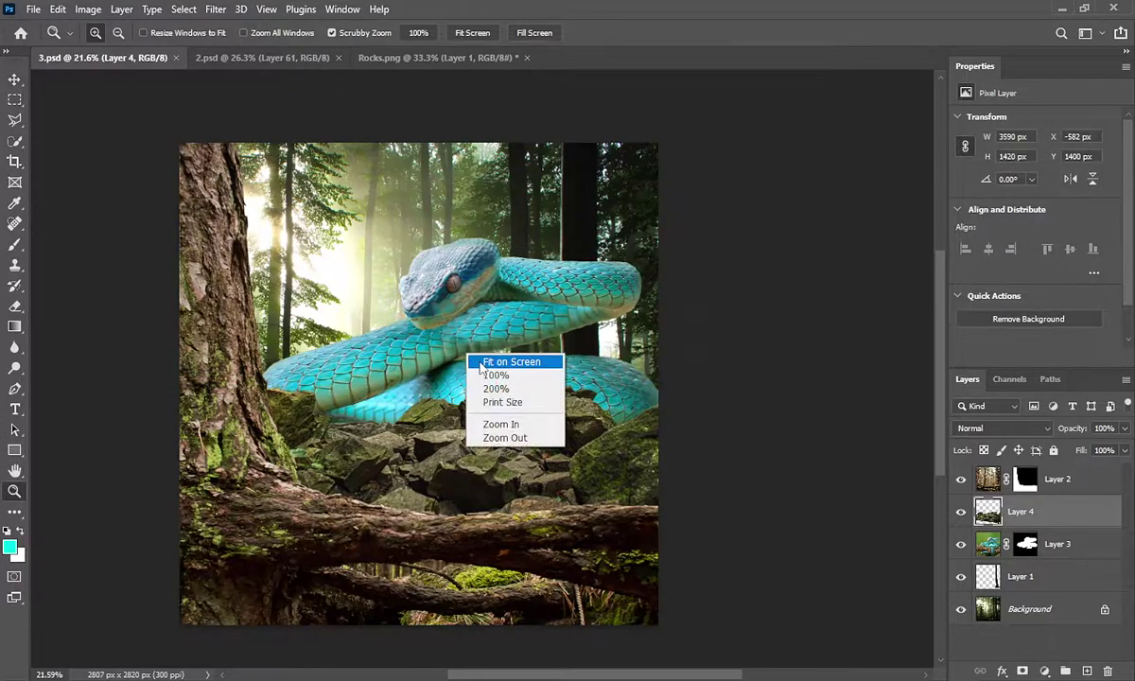
{"action": "left_click", "coordinate": [473, 334]}
{"action": "left_click", "coordinate": [674, 245]}
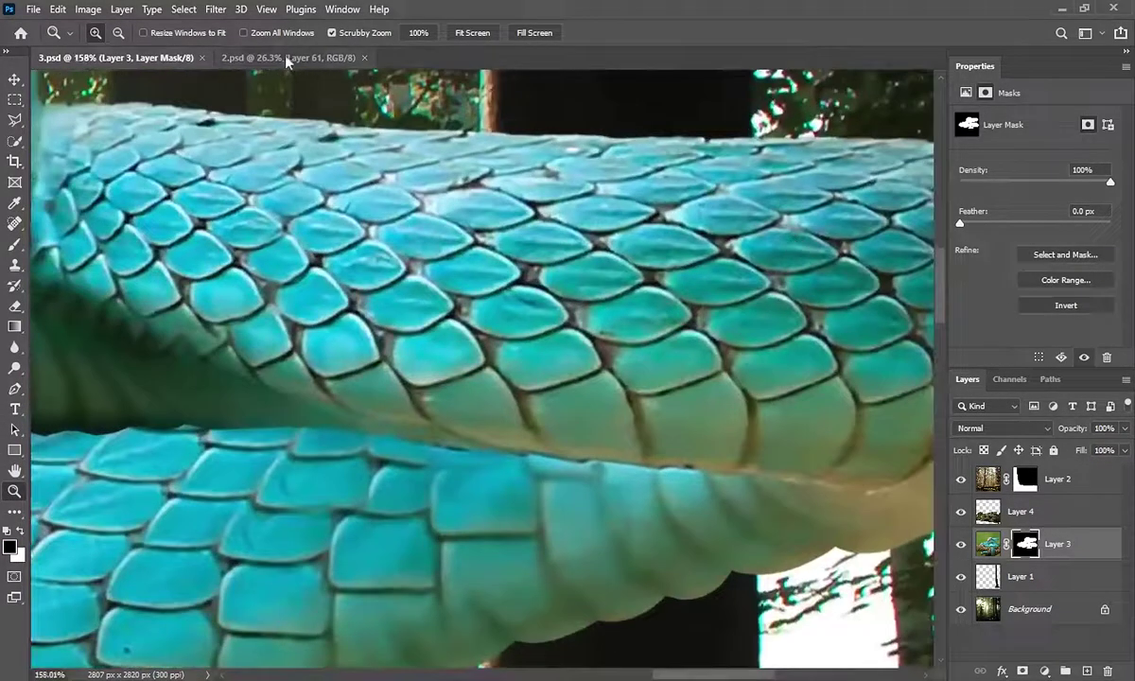
{"action": "key", "text": "l"}
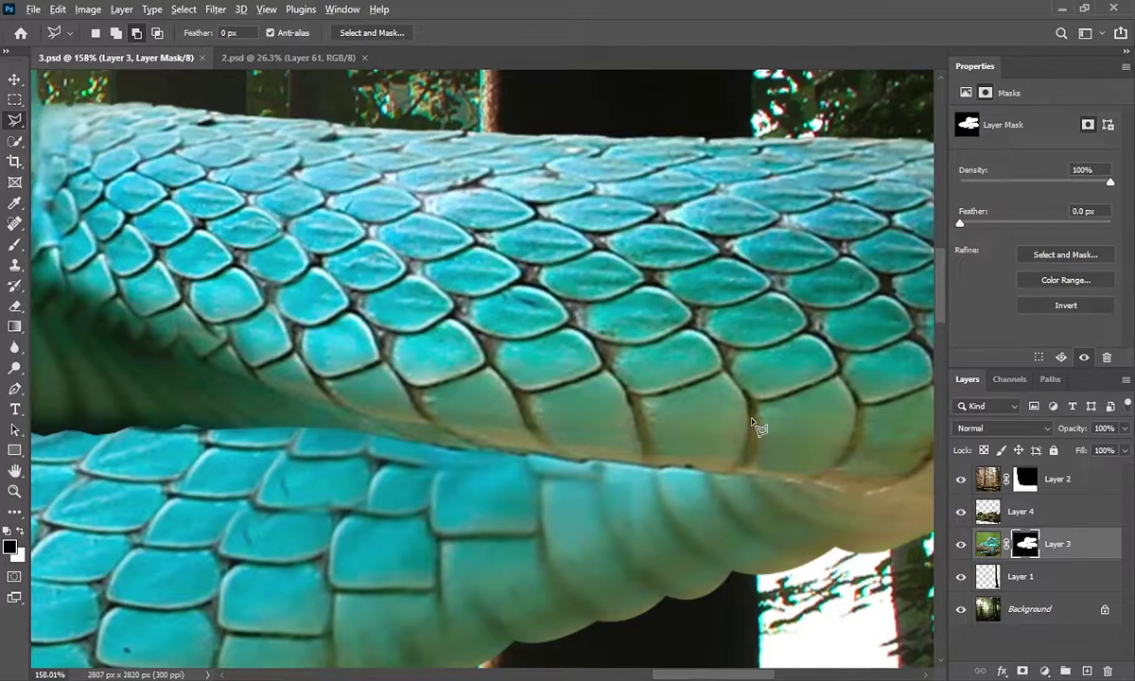
{"action": "scroll", "coordinate": [757, 426], "scroll_direction": "down", "scroll_amount": 2}
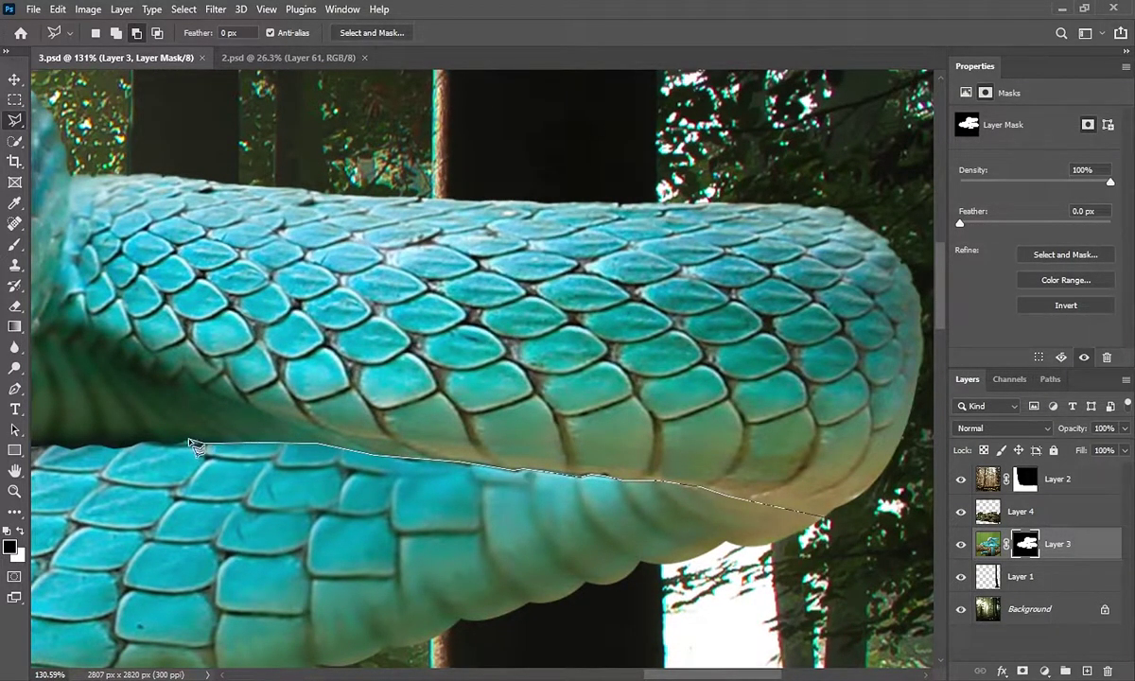
{"action": "left_click_drag", "start_coordinate": [194, 445], "coordinate": [547, 478]}
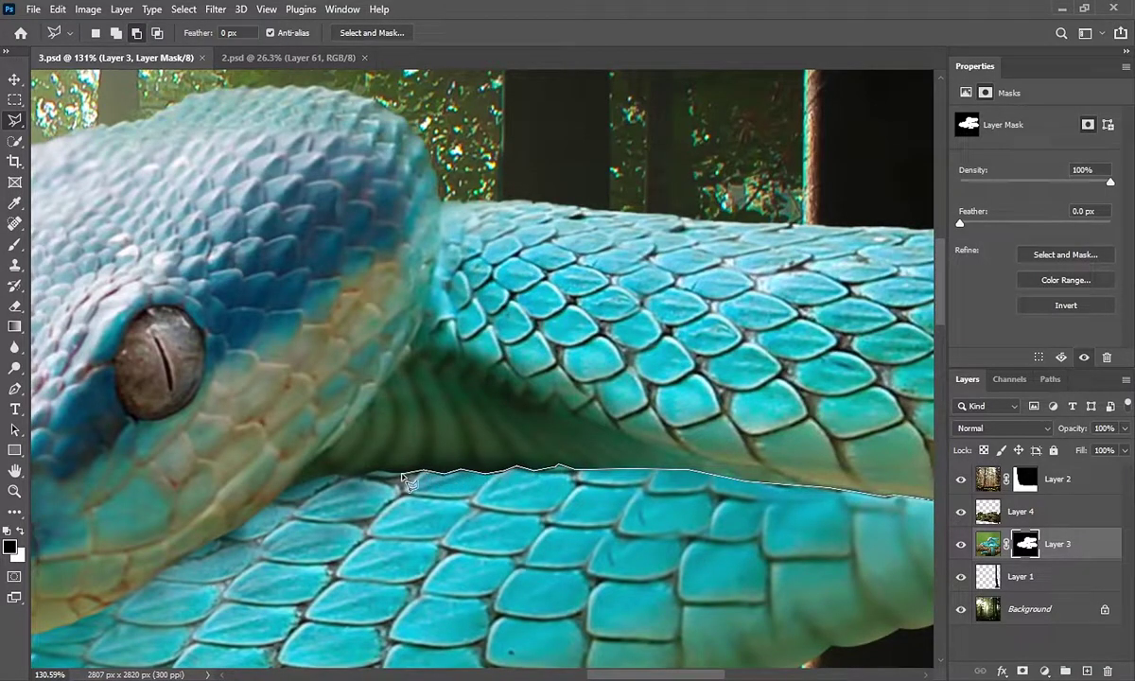
{"action": "scroll", "coordinate": [301, 478], "scroll_direction": "up", "scroll_amount": 3}
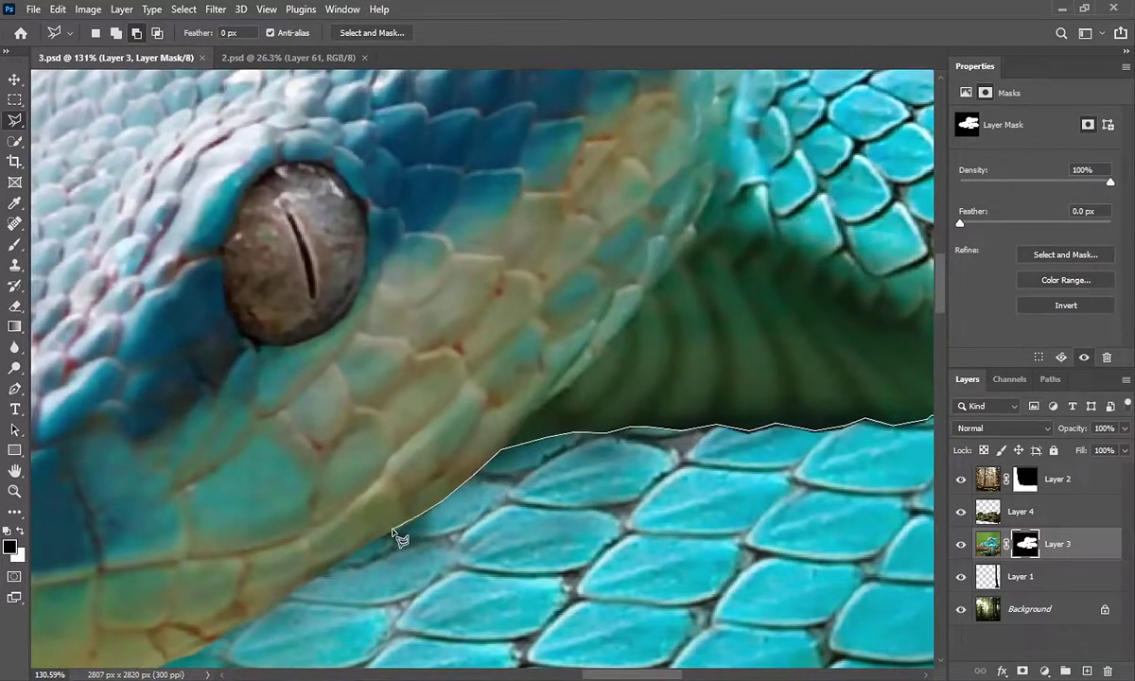
{"action": "left_click_drag", "start_coordinate": [319, 578], "coordinate": [409, 465]}
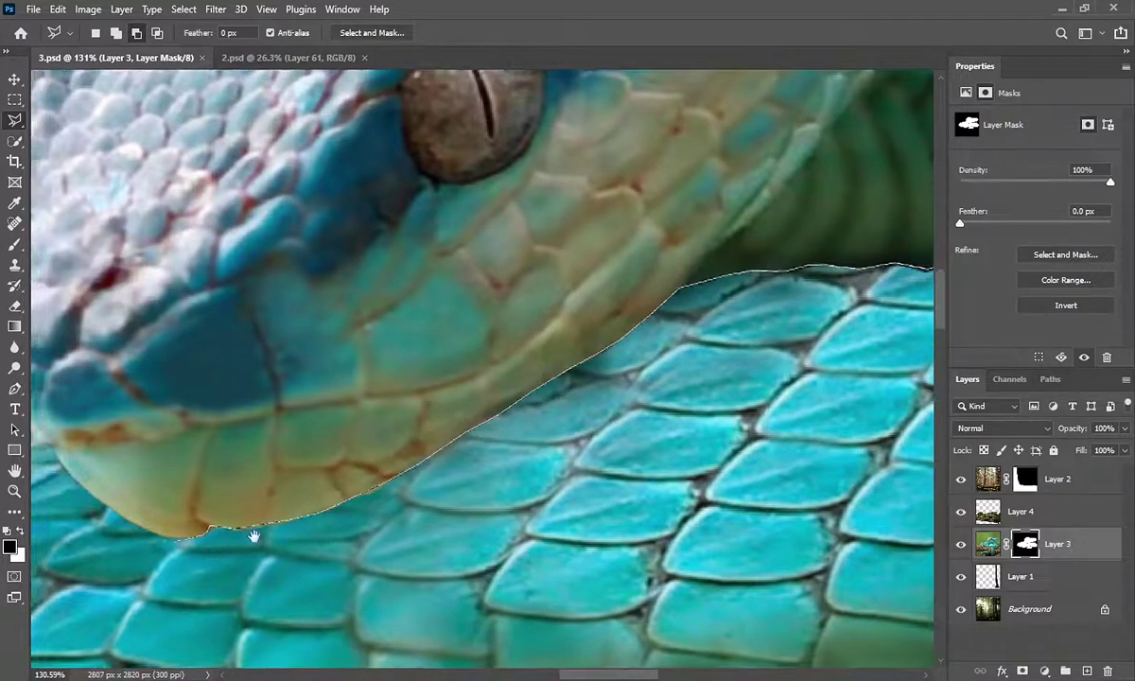
{"action": "left_click_drag", "start_coordinate": [195, 536], "coordinate": [273, 540]}
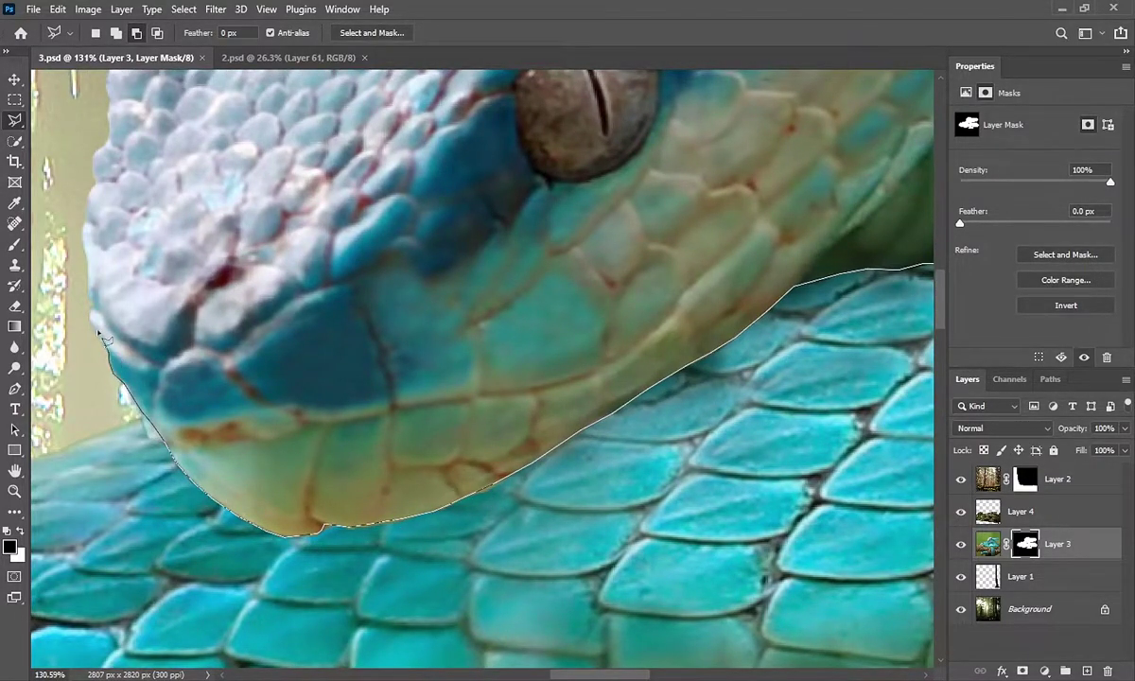
Step: Outline the snake's upper coil, close the selection, and copy it to Layer 5
{"action": "scroll", "coordinate": [132, 416], "scroll_direction": "up", "scroll_amount": 2}
{"action": "scroll", "coordinate": [283, 451], "scroll_direction": "down", "scroll_amount": 3}
{"action": "scroll", "coordinate": [284, 452], "scroll_direction": "down", "scroll_amount": 3}
{"action": "left_click", "coordinate": [776, 189]}
{"action": "left_click", "coordinate": [856, 232]}
{"action": "left_click", "coordinate": [821, 459]}
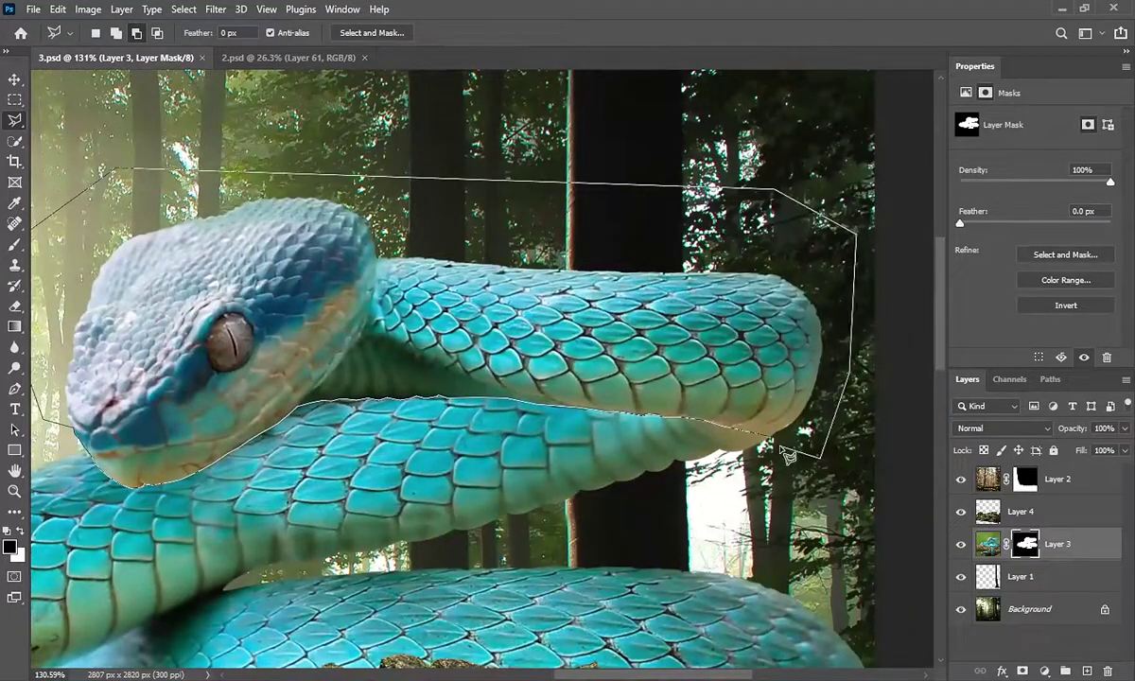
{"action": "double_click", "coordinate": [787, 456]}
{"action": "key", "text": "ctrl+j"}
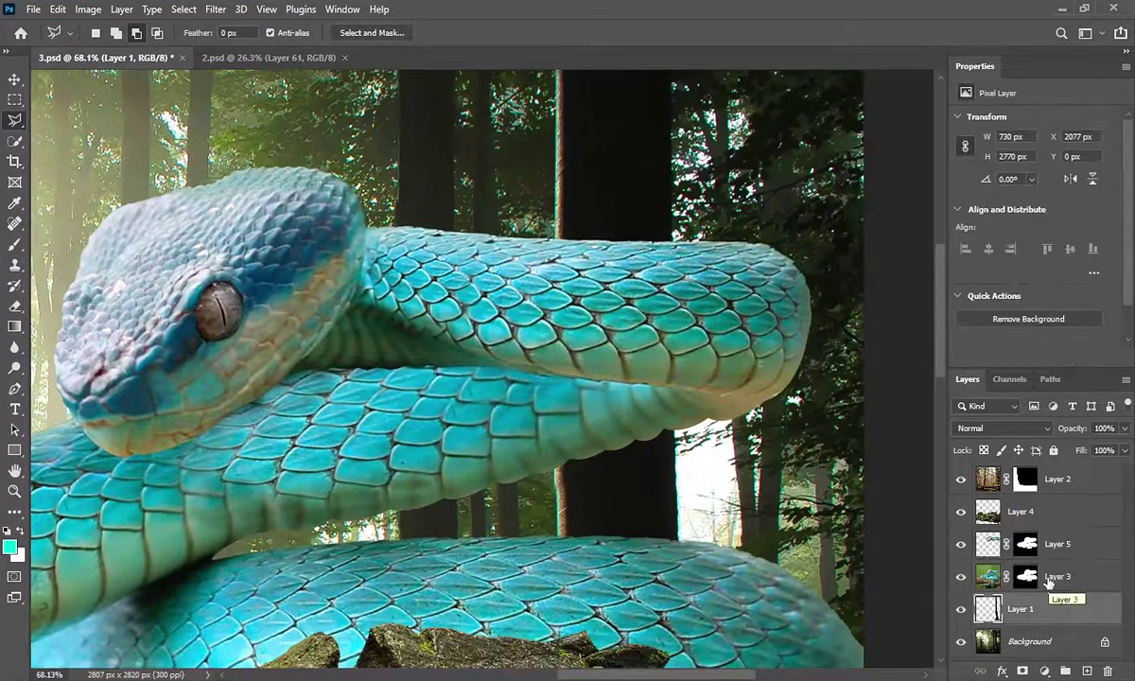
Step: Fit the image on screen and move the trunk's Layer 1 above Layer 3
{"action": "left_click", "coordinate": [14, 491]}
{"action": "right_click", "coordinate": [421, 362]}
{"action": "left_click", "coordinate": [444, 367]}
{"action": "key", "text": "v"}
{"action": "left_click", "coordinate": [1003, 641]}
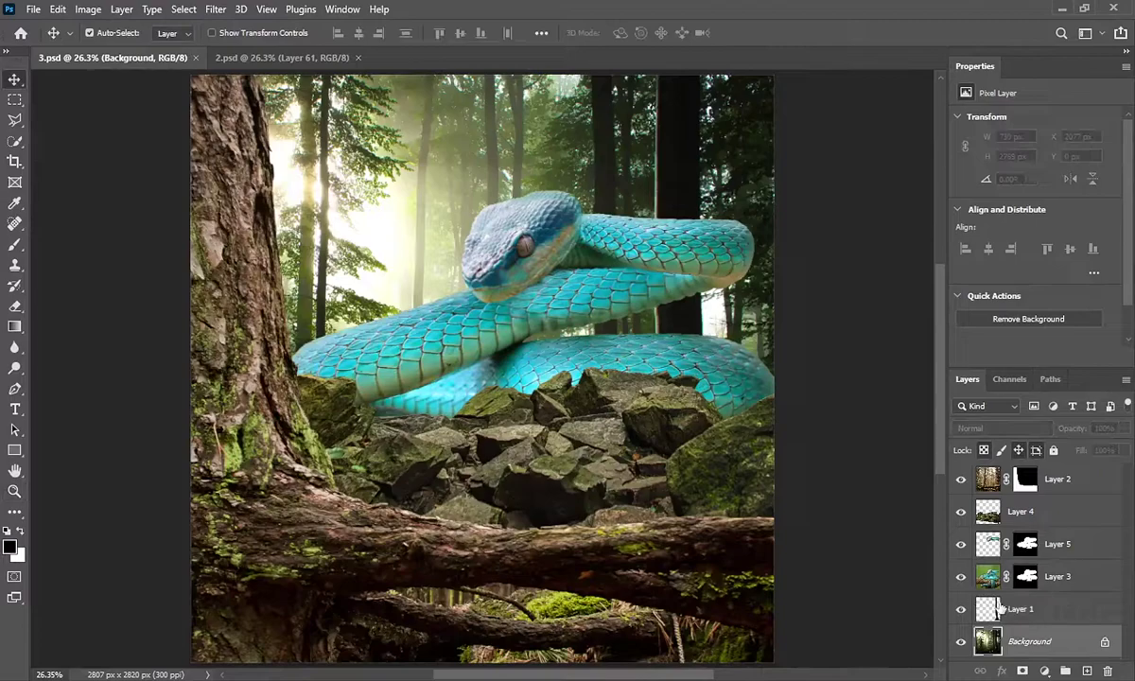
{"action": "left_click_drag", "start_coordinate": [999, 608], "coordinate": [1018, 558]}
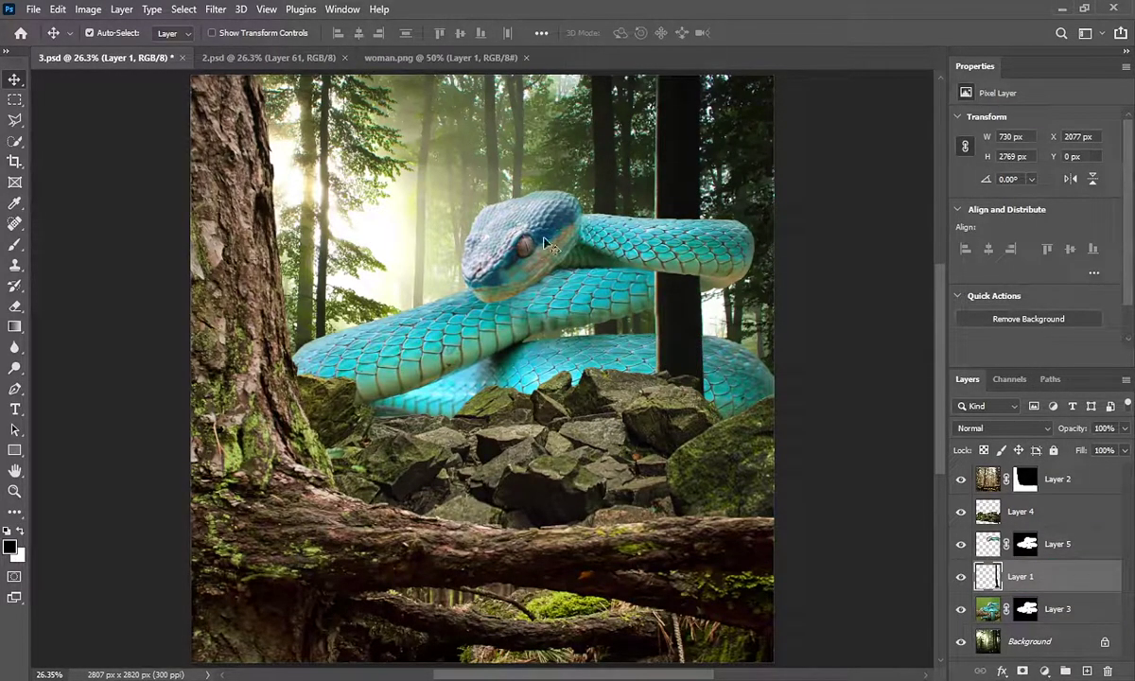
Step: Bring the woman from woman.png in as the top layer and stand her on the rocks
{"action": "left_click", "coordinate": [433, 57]}
{"action": "left_click_drag", "start_coordinate": [456, 299], "coordinate": [534, 348]}
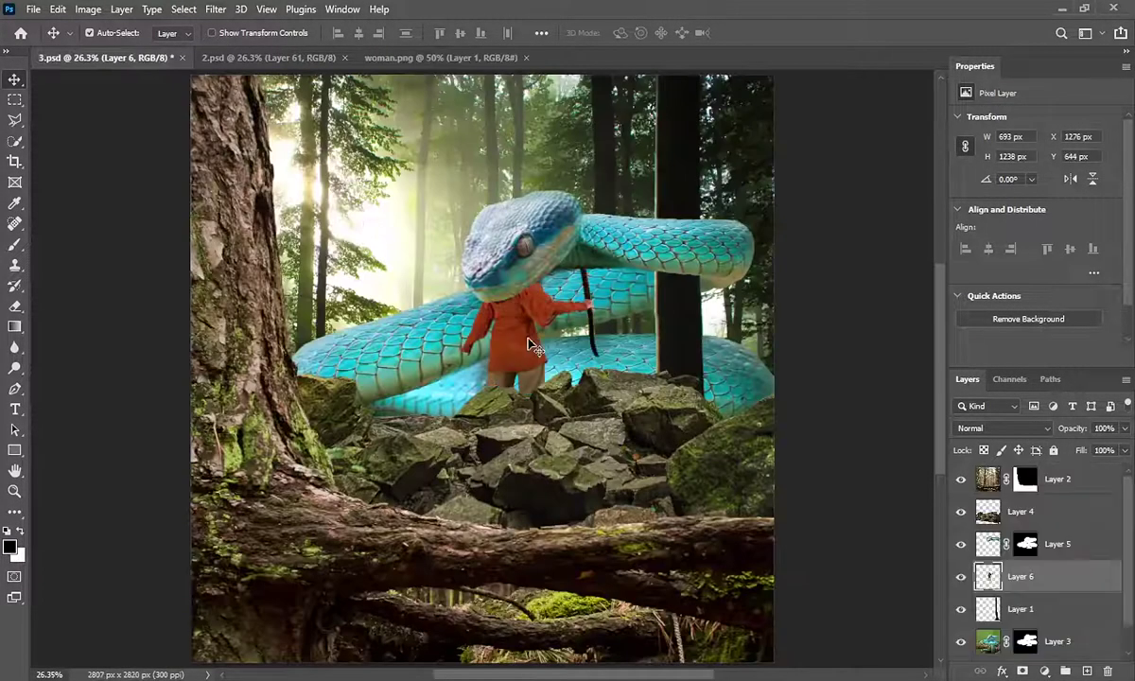
{"action": "left_click_drag", "start_coordinate": [1021, 576], "coordinate": [1021, 473]}
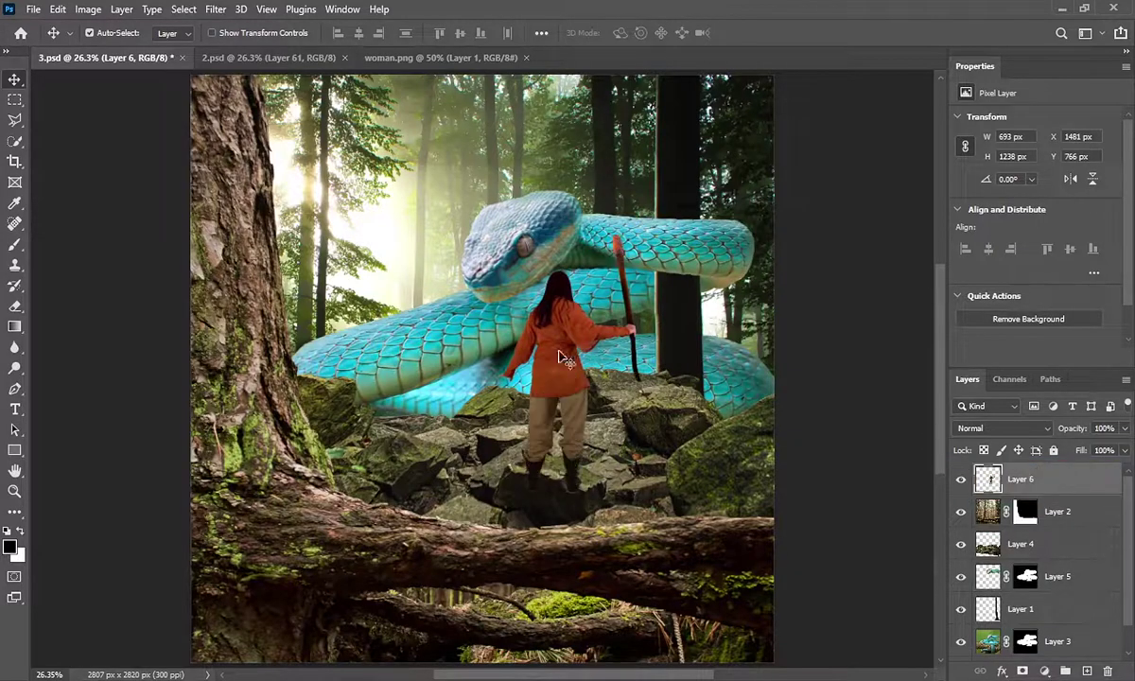
{"action": "left_click_drag", "start_coordinate": [526, 341], "coordinate": [593, 426]}
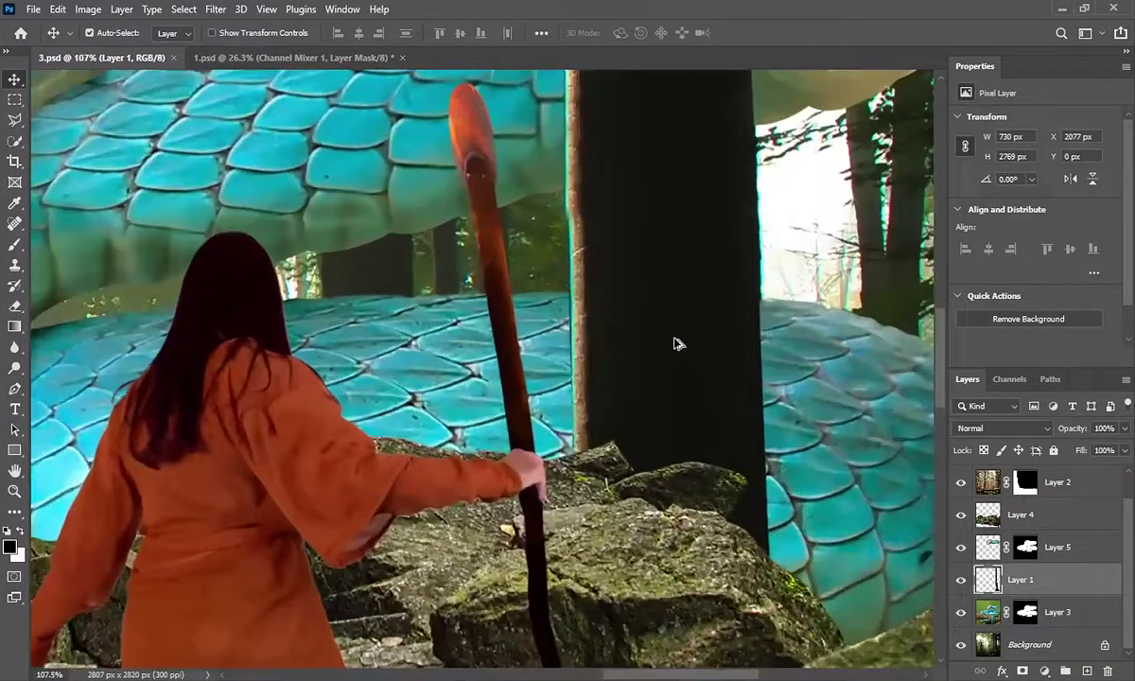
Step: Give Layer 1 a mask painted black where the snake's lower coil crosses the trunk
{"action": "scroll", "coordinate": [678, 343], "scroll_direction": "up", "scroll_amount": 1}
{"action": "left_click", "coordinate": [1023, 671]}
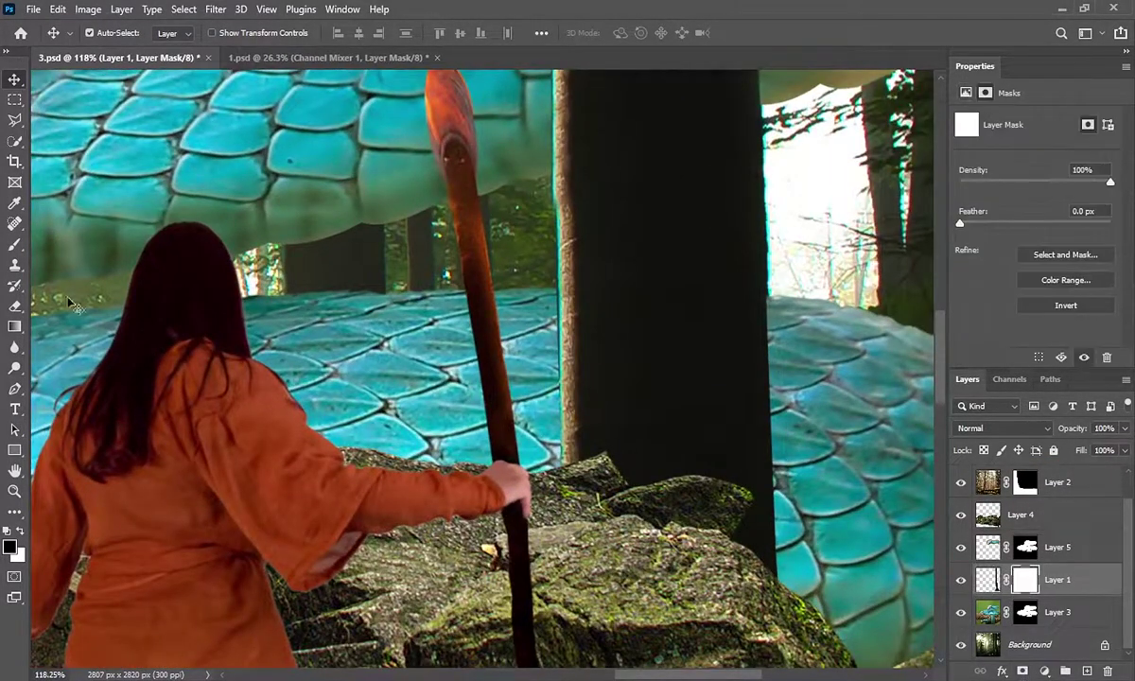
{"action": "key", "text": "b"}
{"action": "scroll", "coordinate": [530, 340], "scroll_direction": "up", "scroll_amount": 7}
{"action": "mouse_move", "coordinate": [521, 350]}
{"action": "left_mouse_down"}
{"action": "mouse_move", "coordinate": [555, 359]}
{"action": "mouse_move", "coordinate": [634, 473]}
{"action": "left_mouse_up"}
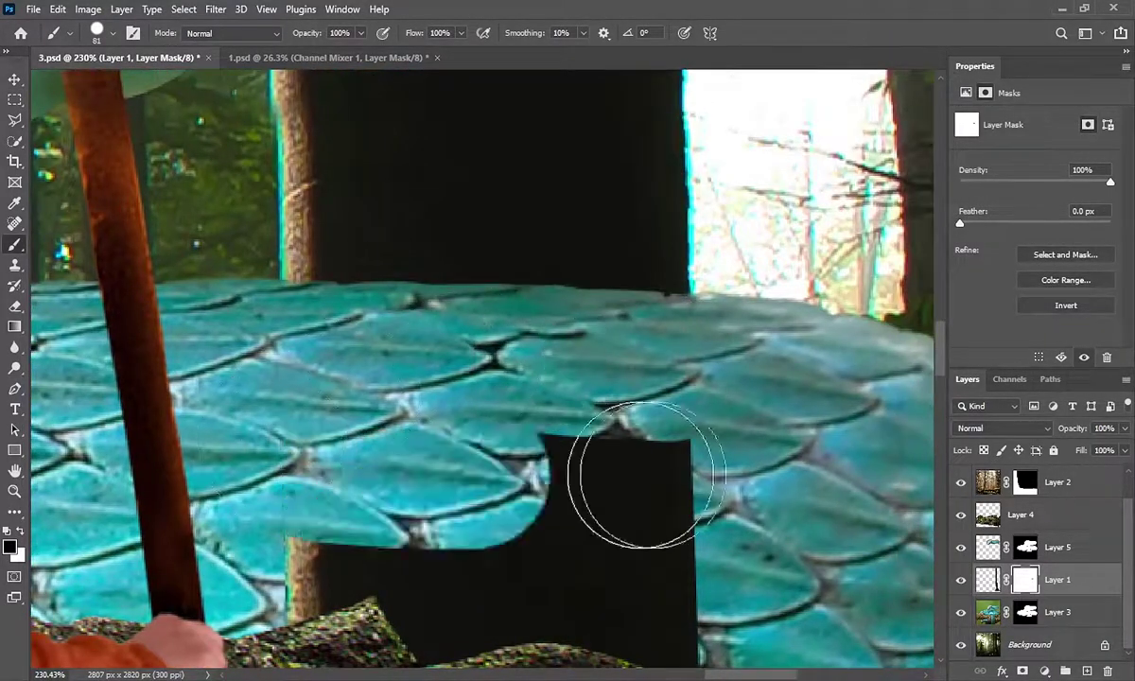
{"action": "scroll", "coordinate": [634, 473], "scroll_direction": "down", "scroll_amount": 5}
{"action": "scroll", "coordinate": [677, 610], "scroll_direction": "down", "scroll_amount": 3}
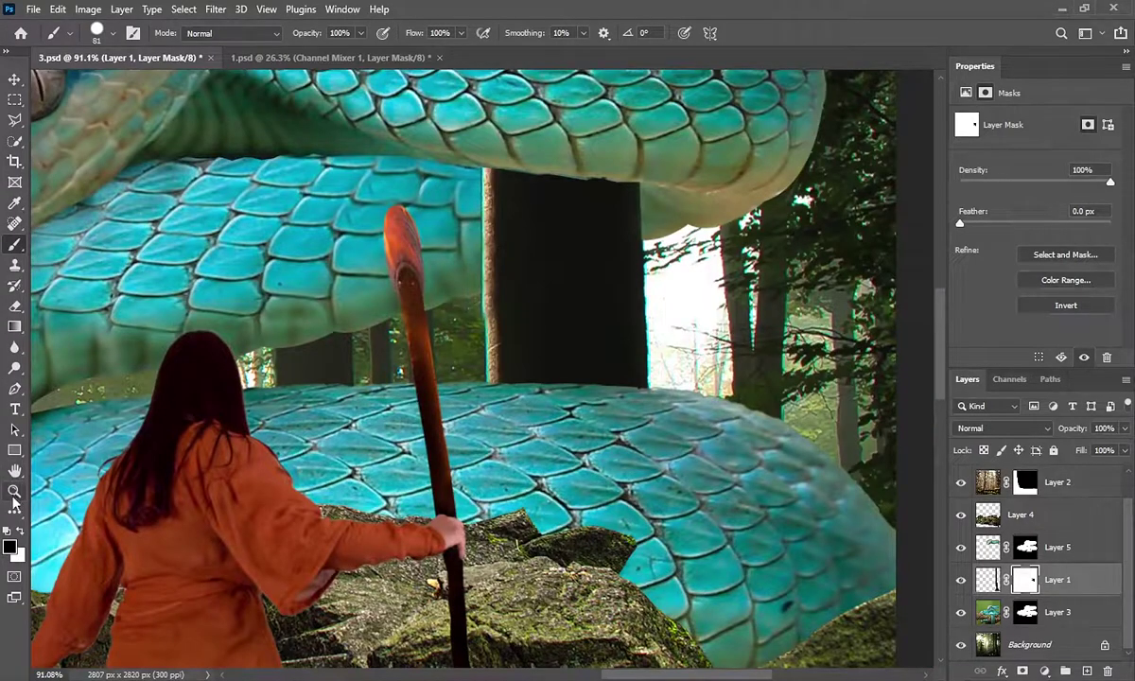
{"action": "left_click", "coordinate": [14, 494]}
{"action": "right_click", "coordinate": [352, 277]}
{"action": "left_click", "coordinate": [388, 286]}
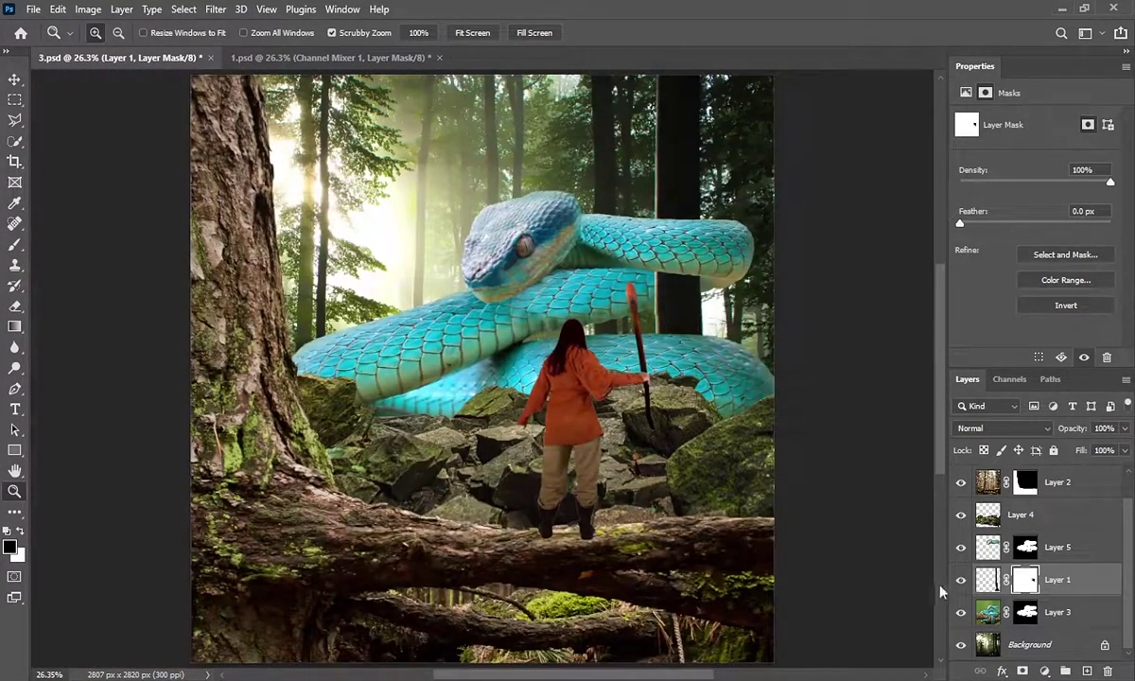
Step: Add a Channel Mixer on Background with lowered Red and Blue, copied above Layer 1
{"action": "left_click", "coordinate": [1031, 644]}
{"action": "key", "text": "v"}
{"action": "left_click", "coordinate": [1045, 670]}
{"action": "left_click", "coordinate": [1050, 557]}
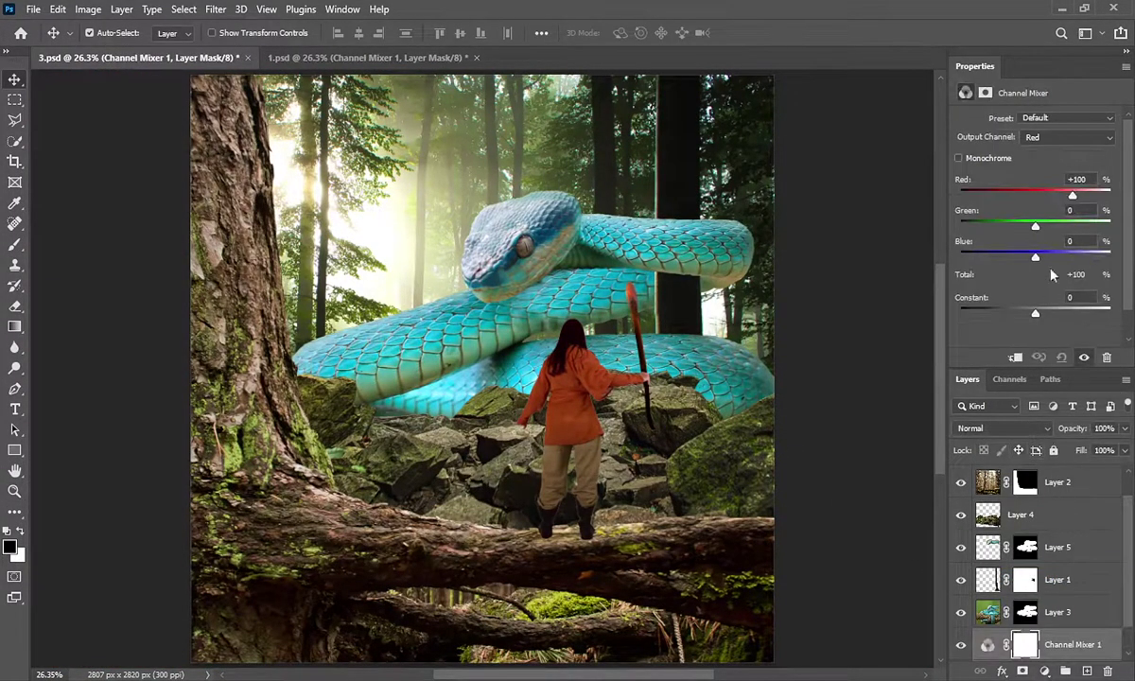
{"action": "left_click_drag", "start_coordinate": [1073, 196], "coordinate": [1034, 195]}
{"action": "left_click_drag", "start_coordinate": [1036, 256], "coordinate": [1033, 257]}
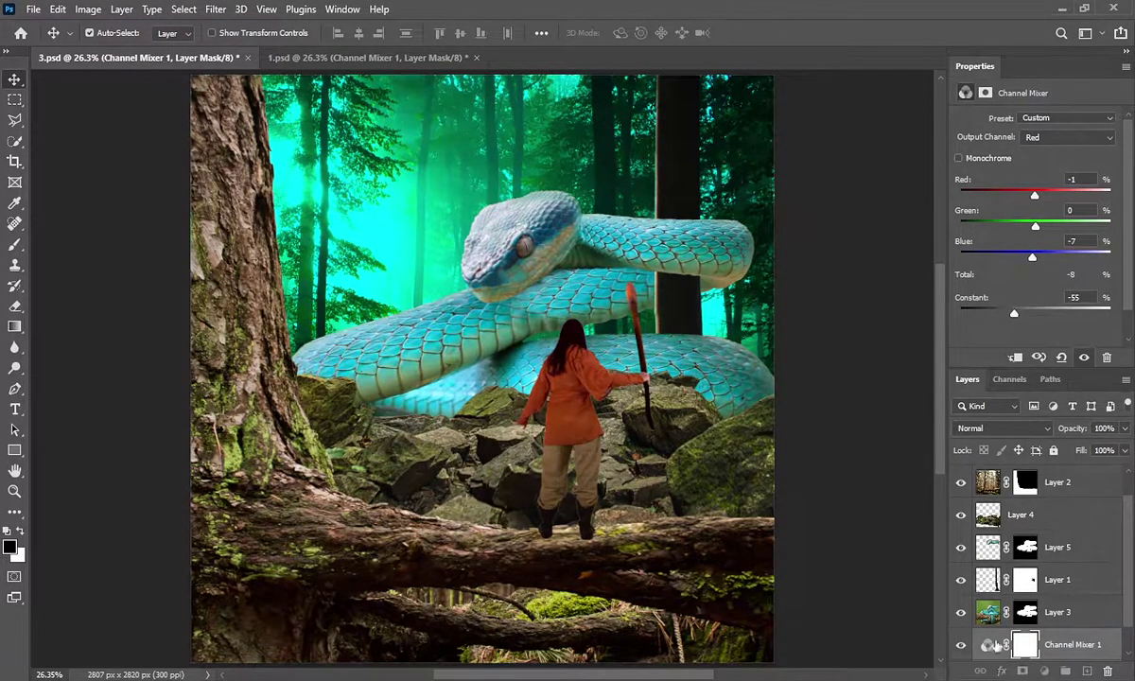
{"action": "left_click_drag", "start_coordinate": [991, 646], "coordinate": [984, 594]}
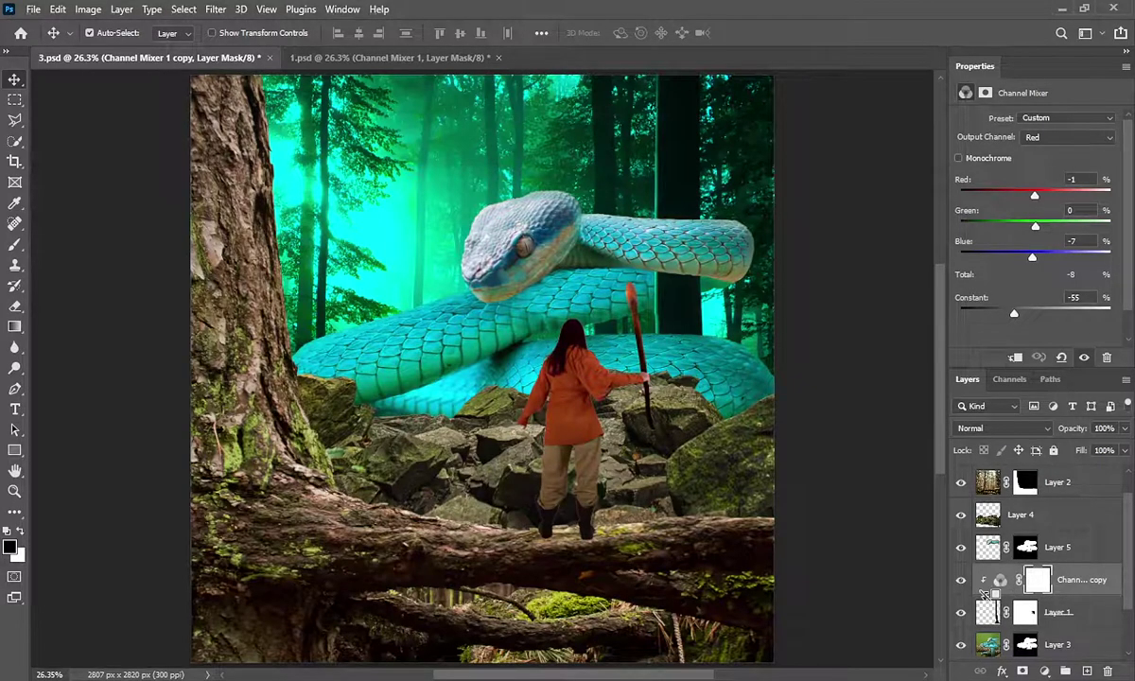
Step: Apply a Gaussian Blur to the Background layer
{"action": "scroll", "coordinate": [1041, 568], "scroll_direction": "down", "scroll_amount": 2}
{"action": "left_click", "coordinate": [1032, 644]}
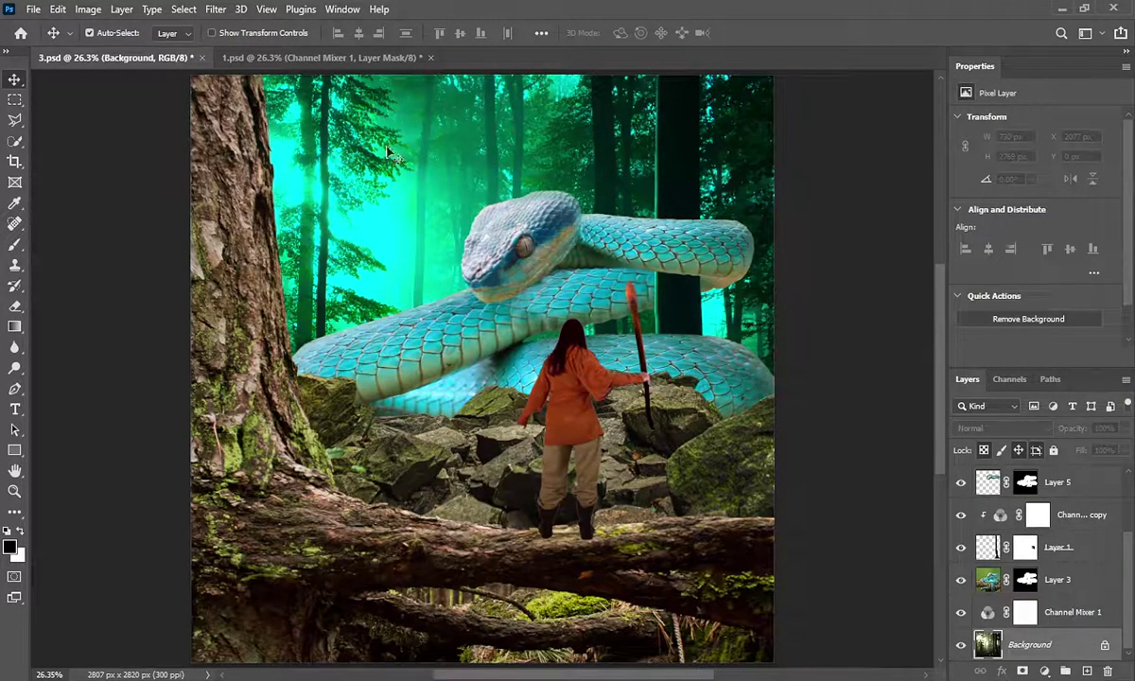
{"action": "left_click", "coordinate": [214, 9]}
{"action": "left_click", "coordinate": [443, 240]}
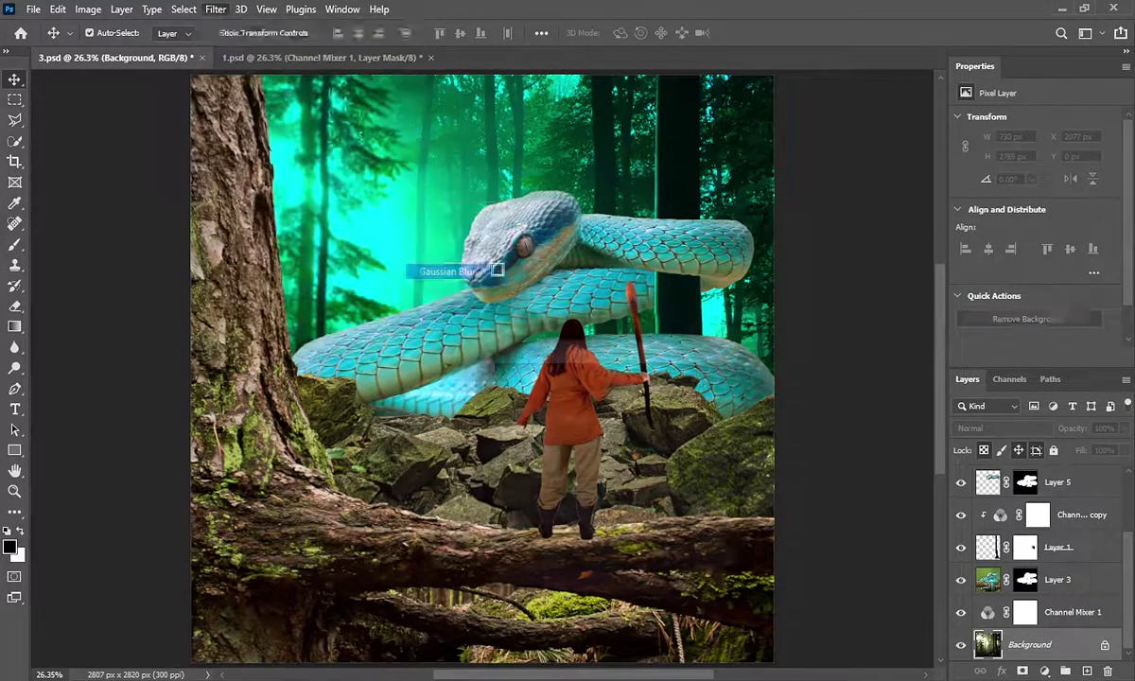
{"action": "left_click", "coordinate": [703, 378]}
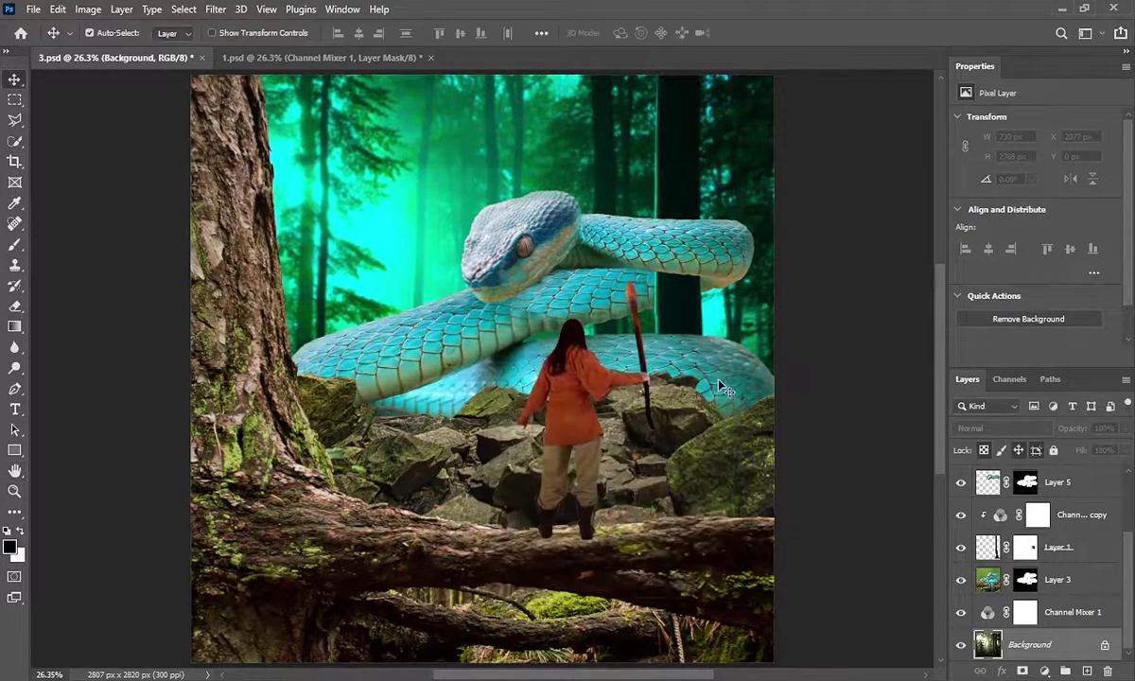
{"action": "left_click", "coordinate": [1000, 609]}
{"action": "left_click", "coordinate": [1044, 671]}
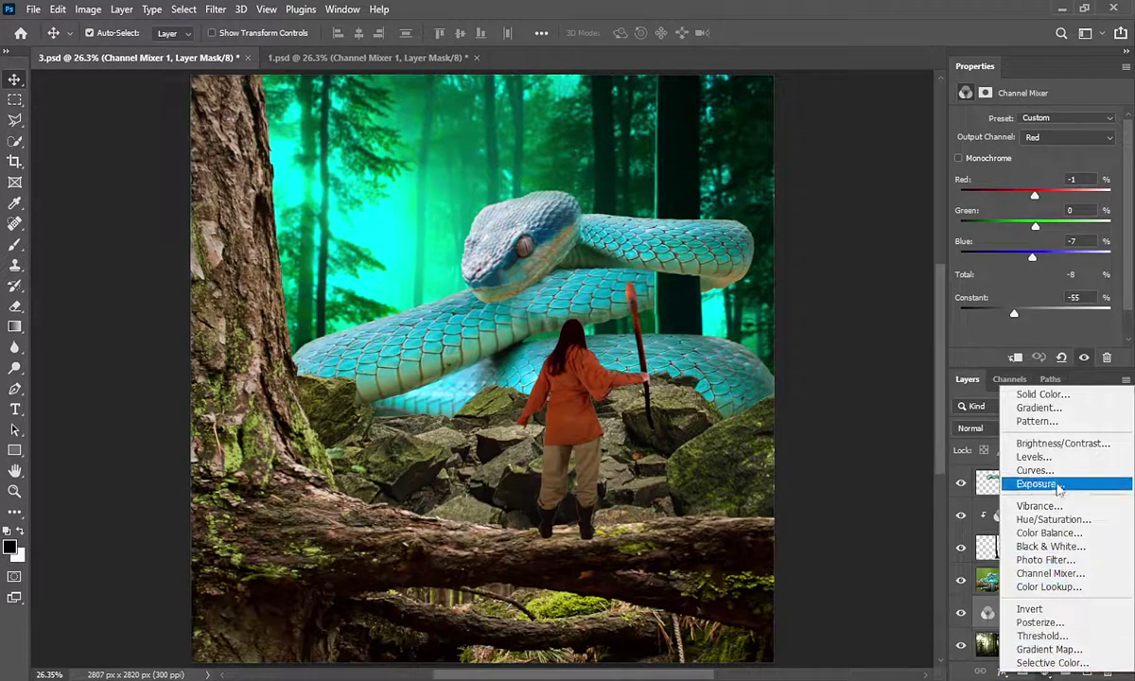
Step: Add a clipped Levels layer with Output white lowered to 58 to darken the backdrop
{"action": "left_click", "coordinate": [1060, 461]}
{"action": "left_click", "coordinate": [1015, 356]}
{"action": "left_click_drag", "start_coordinate": [1112, 281], "coordinate": [1014, 283]}
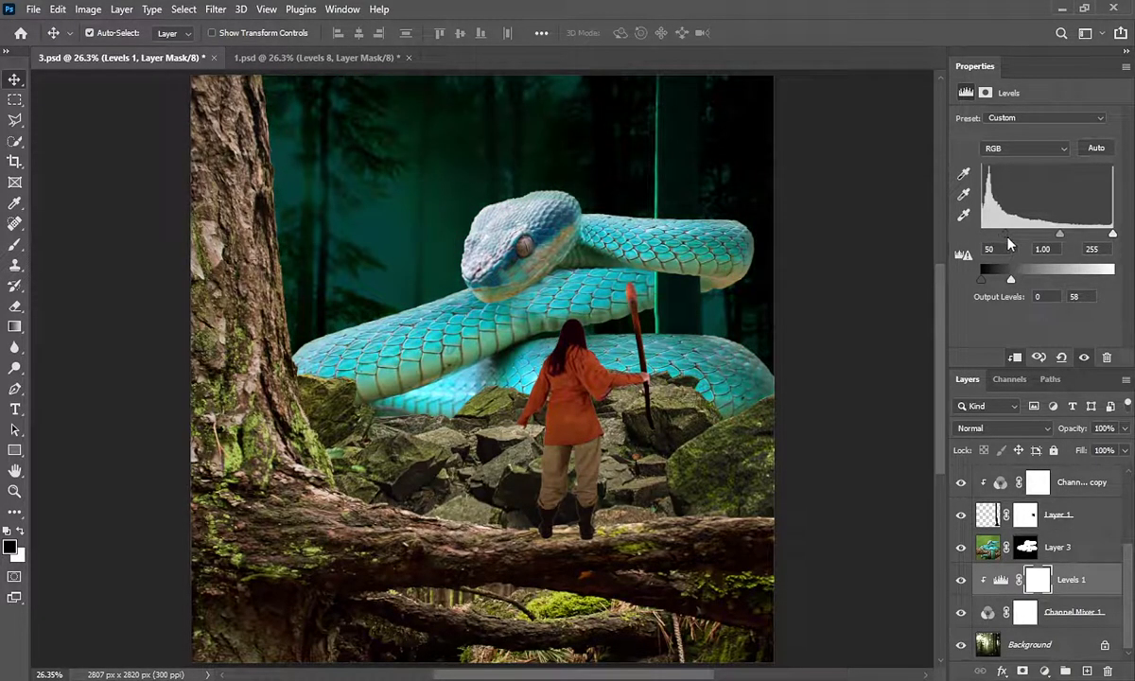
{"action": "left_click", "coordinate": [26, 246]}
Step: Paint the Levels mask with a huge soft black brush to keep an upper-left glow
{"action": "left_click_drag", "start_coordinate": [258, 211], "coordinate": [350, 227]}
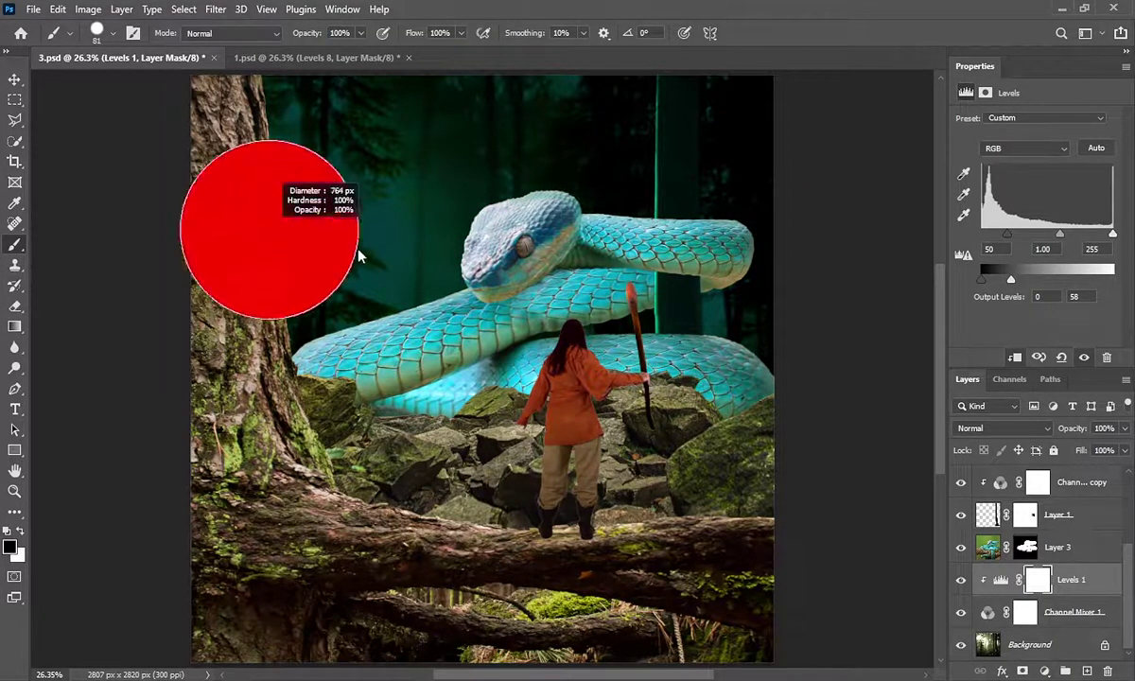
{"action": "scroll", "coordinate": [407, 208], "scroll_direction": "down", "scroll_amount": 5}
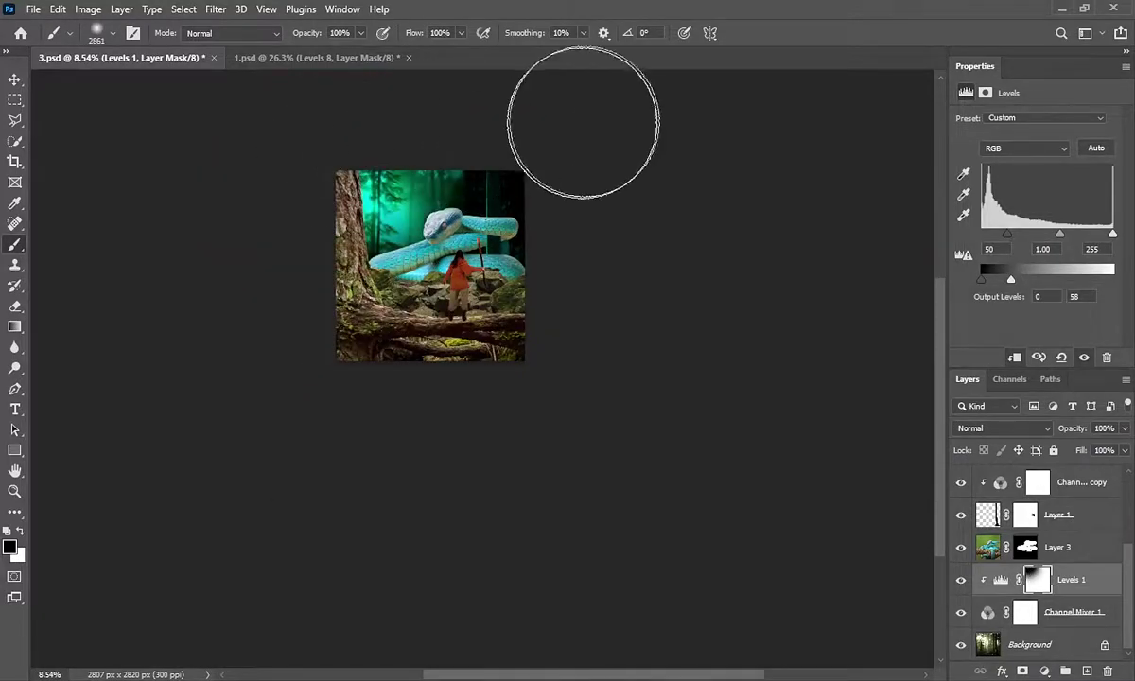
{"action": "scroll", "coordinate": [444, 322], "scroll_direction": "up", "scroll_amount": 2}
{"action": "scroll", "coordinate": [381, 303], "scroll_direction": "up", "scroll_amount": 2}
{"action": "scroll", "coordinate": [381, 303], "scroll_direction": "up", "scroll_amount": 1}
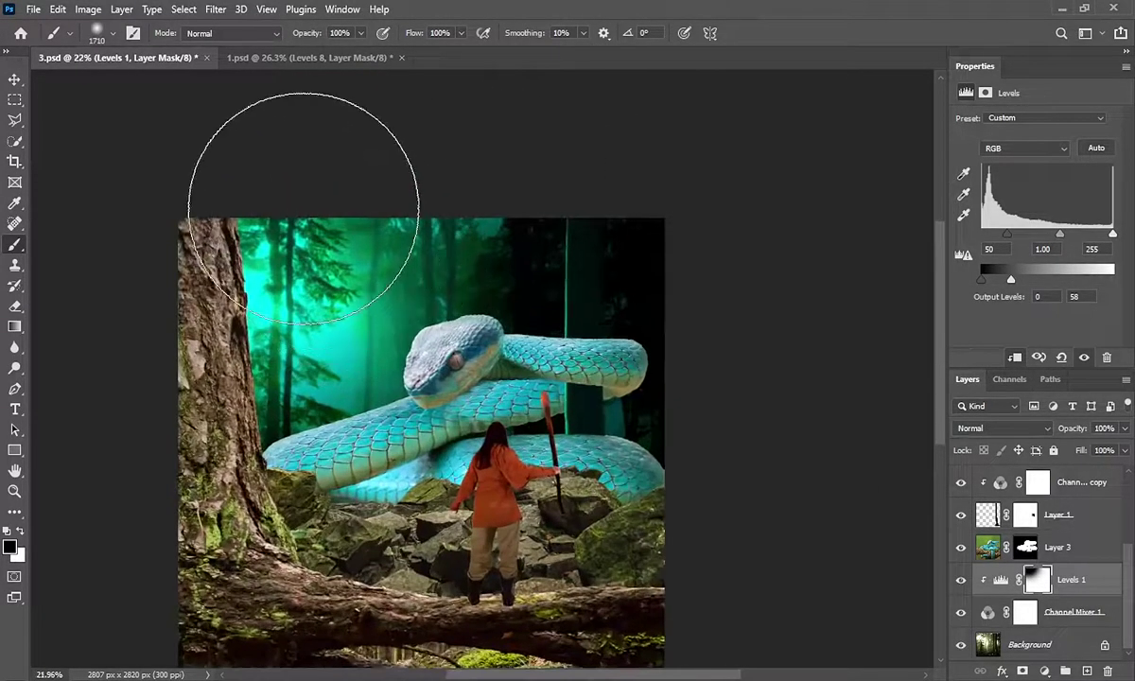
{"action": "scroll", "coordinate": [667, 218], "scroll_direction": "down", "scroll_amount": 1}
{"action": "scroll", "coordinate": [594, 466], "scroll_direction": "up", "scroll_amount": 2}
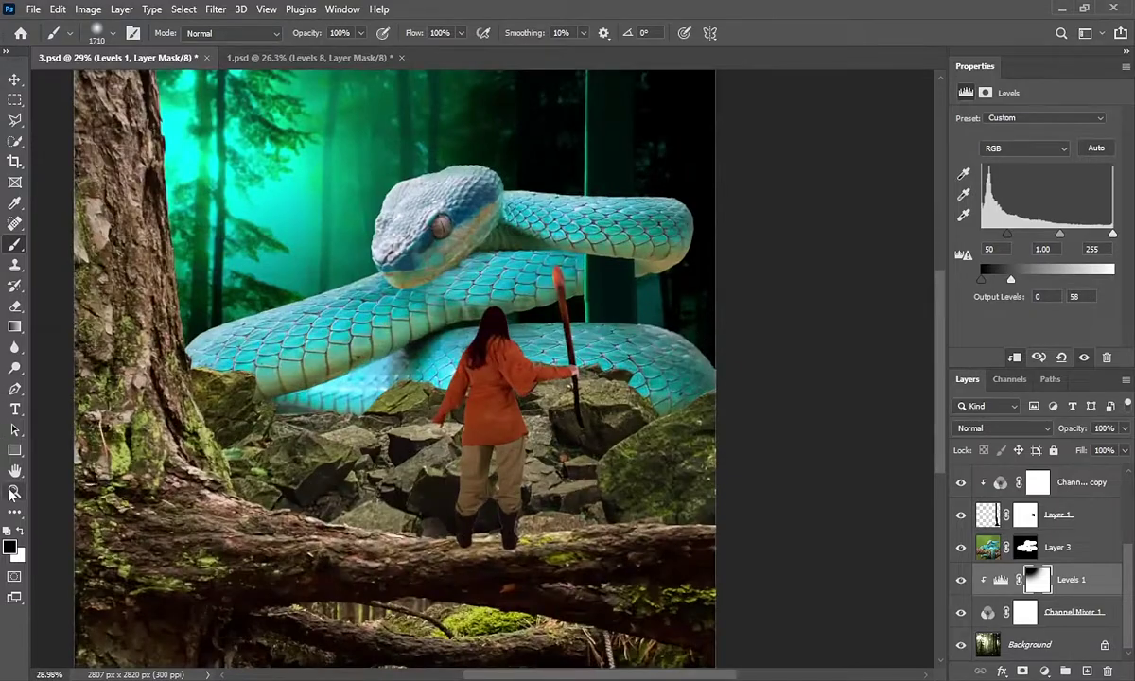
{"action": "left_click", "coordinate": [13, 494]}
{"action": "right_click", "coordinate": [398, 383]}
{"action": "left_click", "coordinate": [426, 390]}
{"action": "key", "text": "v"}
{"action": "scroll", "coordinate": [1060, 568], "scroll_direction": "up", "scroll_amount": 2}
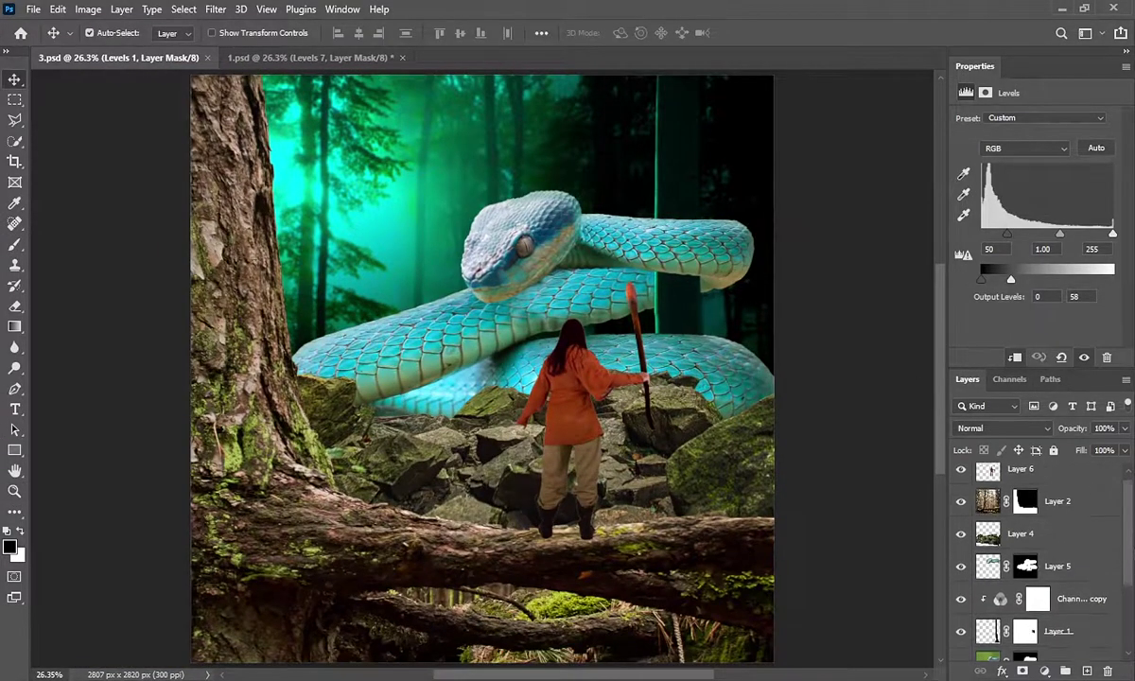
{"action": "scroll", "coordinate": [1059, 567], "scroll_direction": "up", "scroll_amount": 1}
Step: Add Levels adjustments over Layer 2 and the rocks, lowering output white to darken them
{"action": "left_click", "coordinate": [1059, 512]}
{"action": "left_click", "coordinate": [1044, 671]}
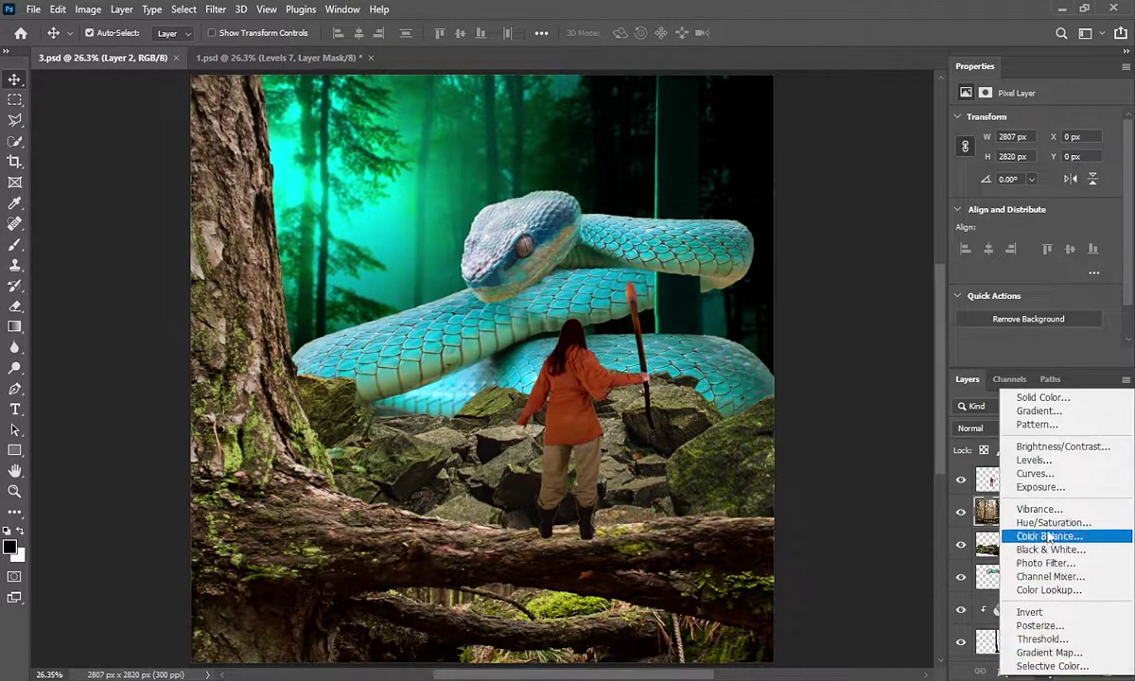
{"action": "left_click", "coordinate": [1034, 460]}
{"action": "left_click_drag", "start_coordinate": [1101, 280], "coordinate": [1009, 280]}
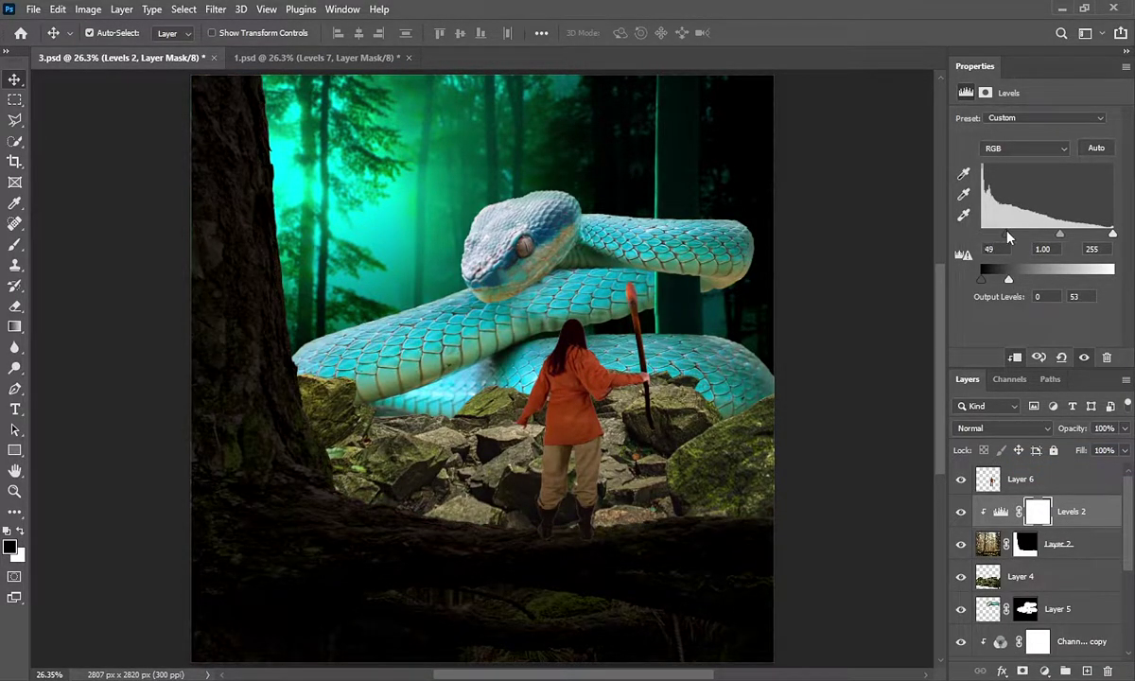
{"action": "left_click", "coordinate": [974, 575]}
{"action": "left_click", "coordinate": [1045, 671]}
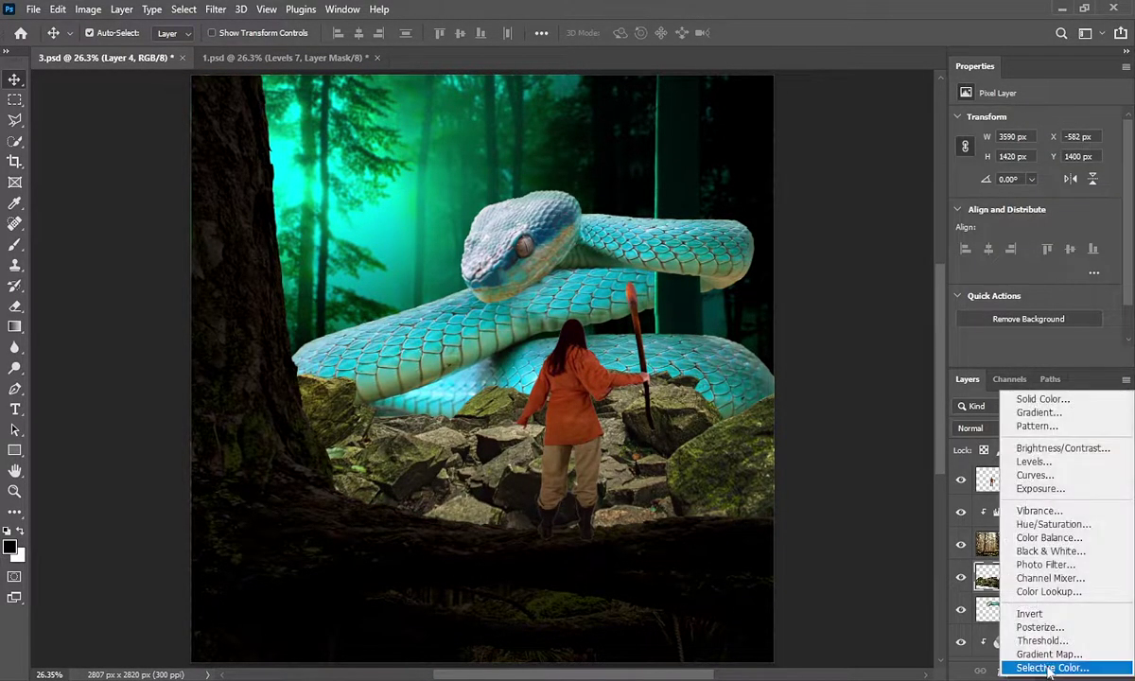
{"action": "left_click", "coordinate": [1034, 462]}
{"action": "left_click_drag", "start_coordinate": [1114, 281], "coordinate": [1009, 281]}
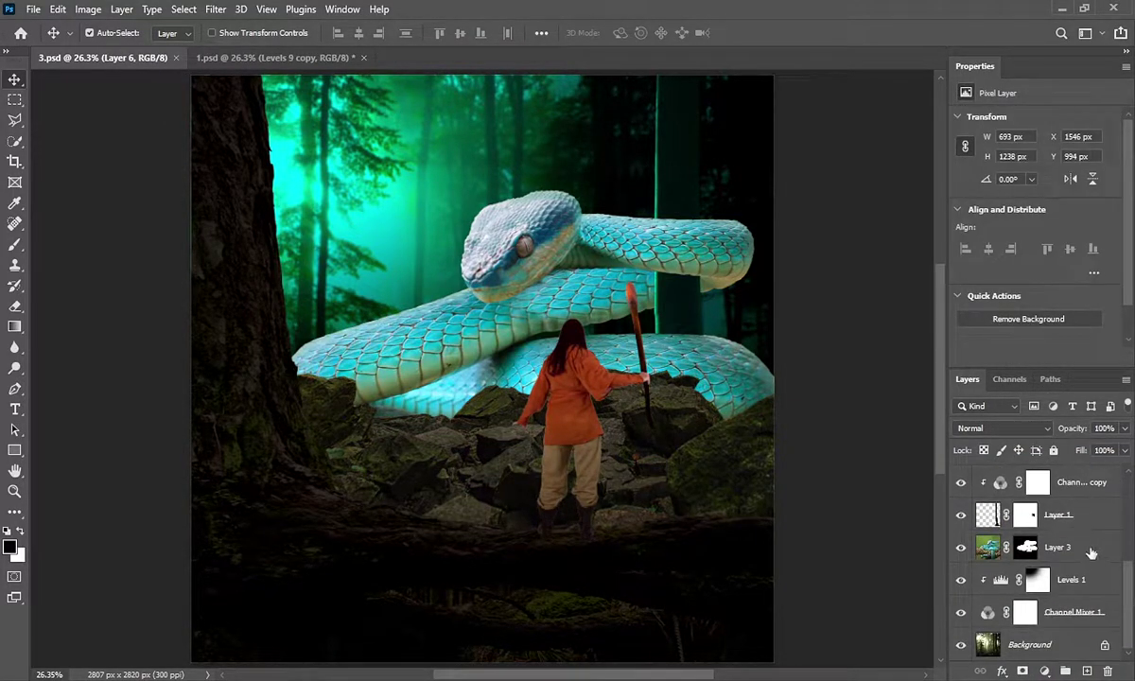
Step: Darken the snake (Layer 3) with its own Levels adjustment, then duplicate it toward Layer 5
{"action": "left_click", "coordinate": [1092, 552]}
{"action": "left_click", "coordinate": [1046, 670]}
{"action": "left_click", "coordinate": [1034, 461]}
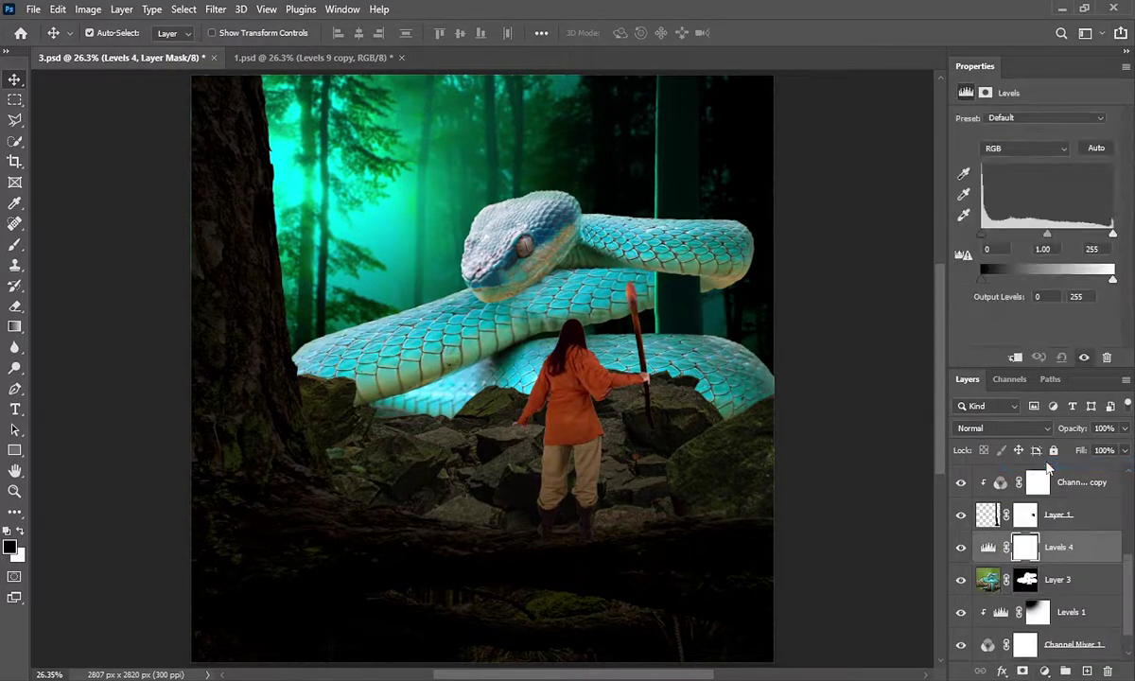
{"action": "left_click_drag", "start_coordinate": [1113, 281], "coordinate": [1029, 281]}
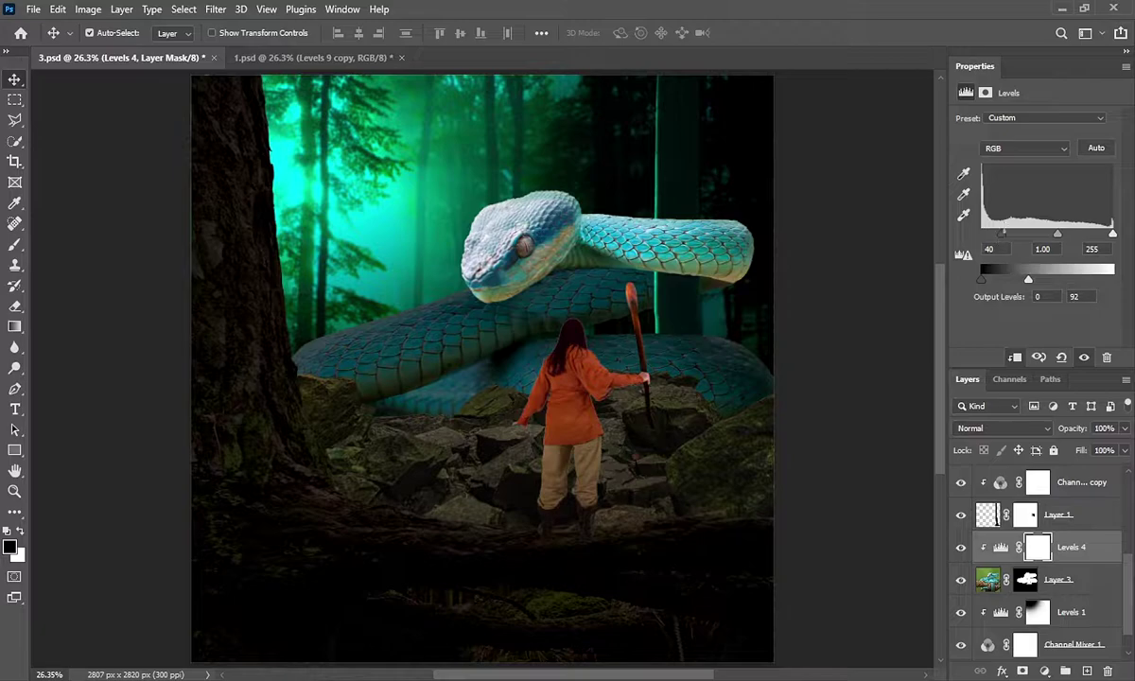
{"action": "scroll", "coordinate": [1126, 588], "scroll_direction": "up", "scroll_amount": 3}
{"action": "mouse_move", "coordinate": [1010, 629]}
{"action": "left_mouse_down"}
{"action": "mouse_move", "coordinate": [1010, 521]}
{"action": "mouse_move", "coordinate": [1001, 545]}
{"action": "left_mouse_up"}
Step: Clip the Levels 4 copy to Layer 5 and mask it to restore the snake's bright head, eye and jaw
{"action": "left_click", "coordinate": [995, 546], "text": "alt"}
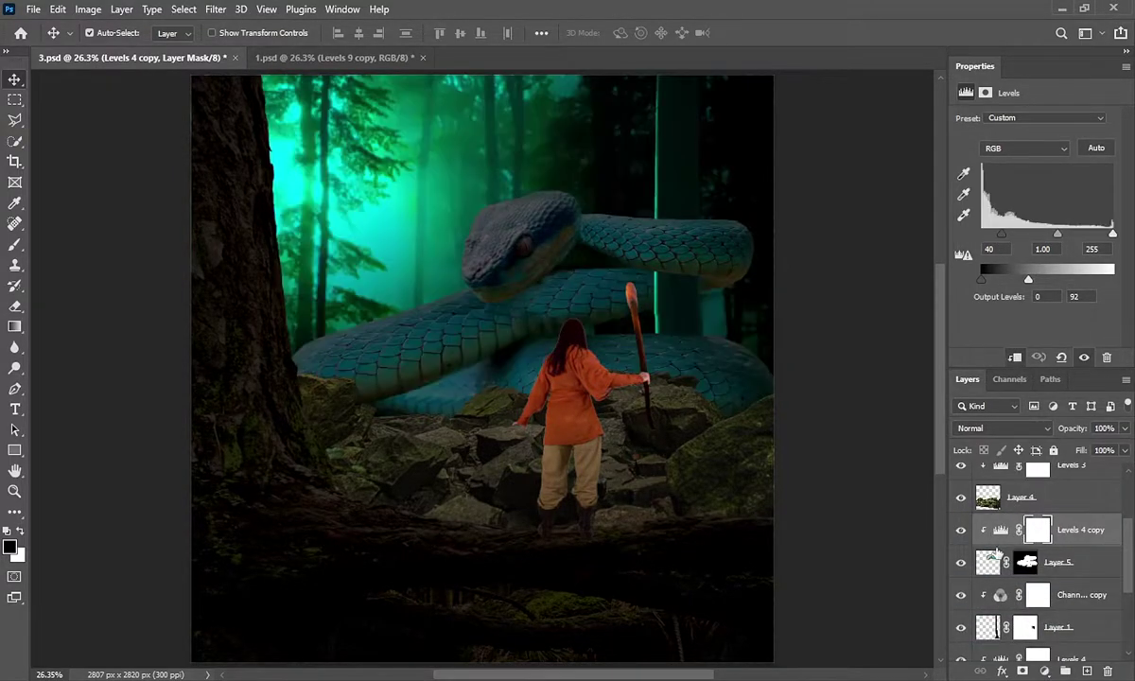
{"action": "scroll", "coordinate": [577, 230], "scroll_direction": "up", "scroll_amount": 3, "text": "alt"}
{"action": "scroll", "coordinate": [577, 230], "scroll_direction": "up", "scroll_amount": 2, "text": "alt"}
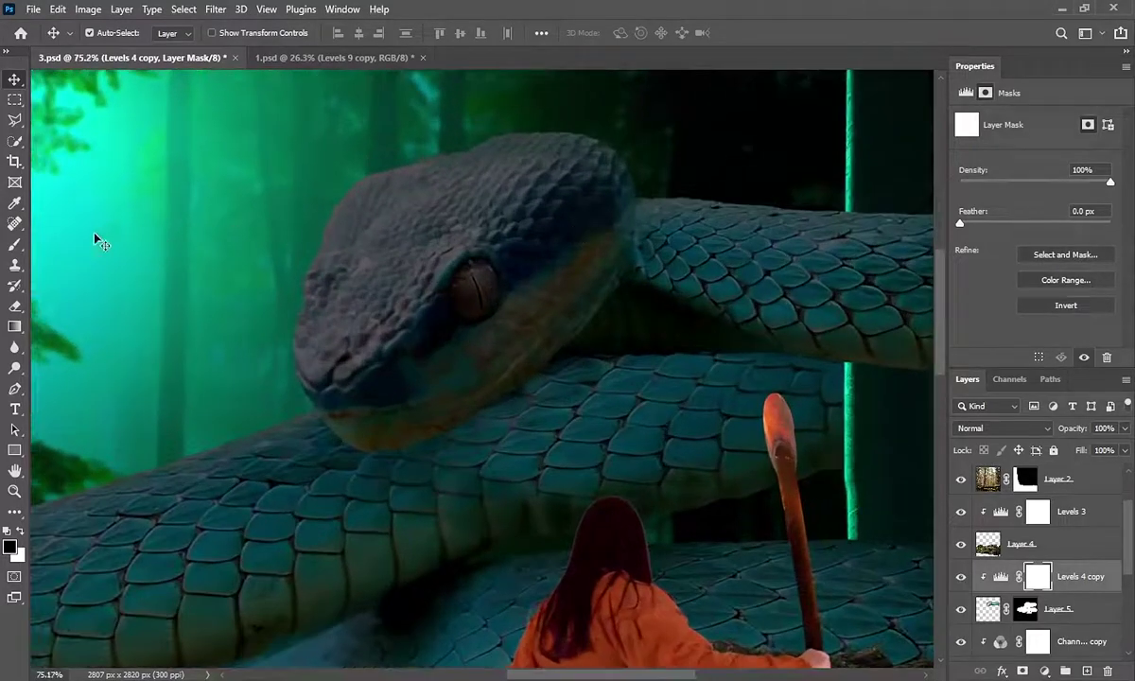
{"action": "left_click", "coordinate": [14, 244]}
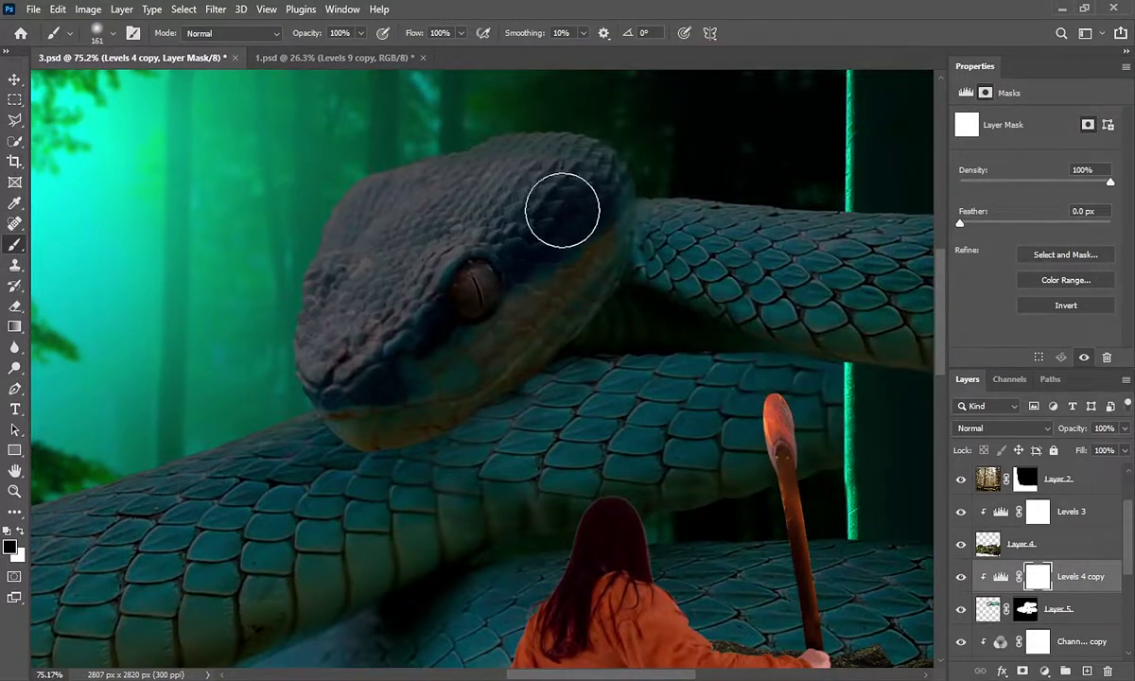
{"action": "mouse_move", "coordinate": [560, 208]}
{"action": "left_mouse_down"}
{"action": "mouse_move", "coordinate": [357, 411]}
{"action": "mouse_move", "coordinate": [581, 250]}
{"action": "mouse_move", "coordinate": [689, 357]}
{"action": "left_mouse_up"}
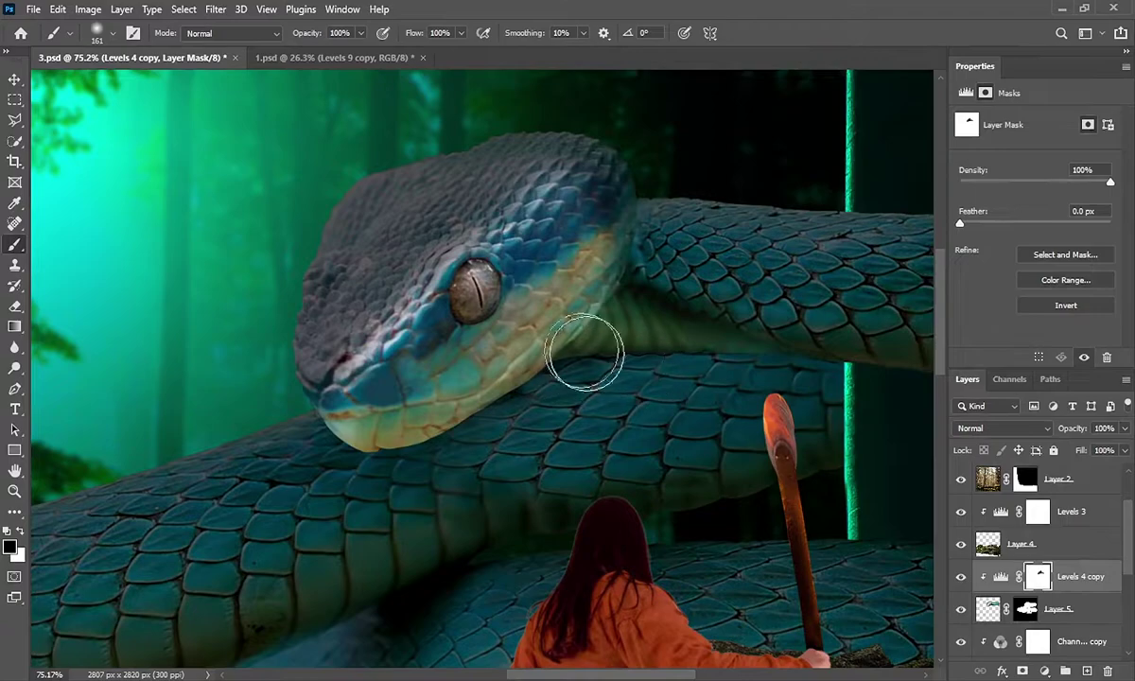
{"action": "key", "text": "bracketleft"}
{"action": "key", "text": "bracketleft"}
{"action": "key", "text": "bracketleft"}
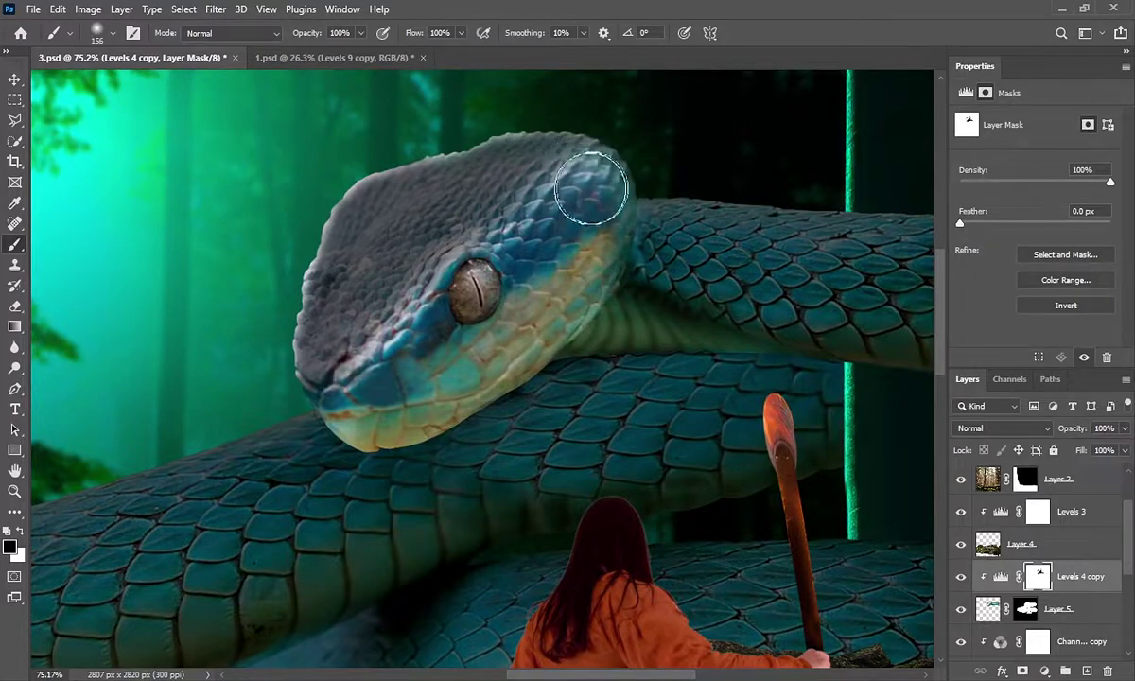
{"action": "right_click", "coordinate": [578, 114], "text": "alt"}
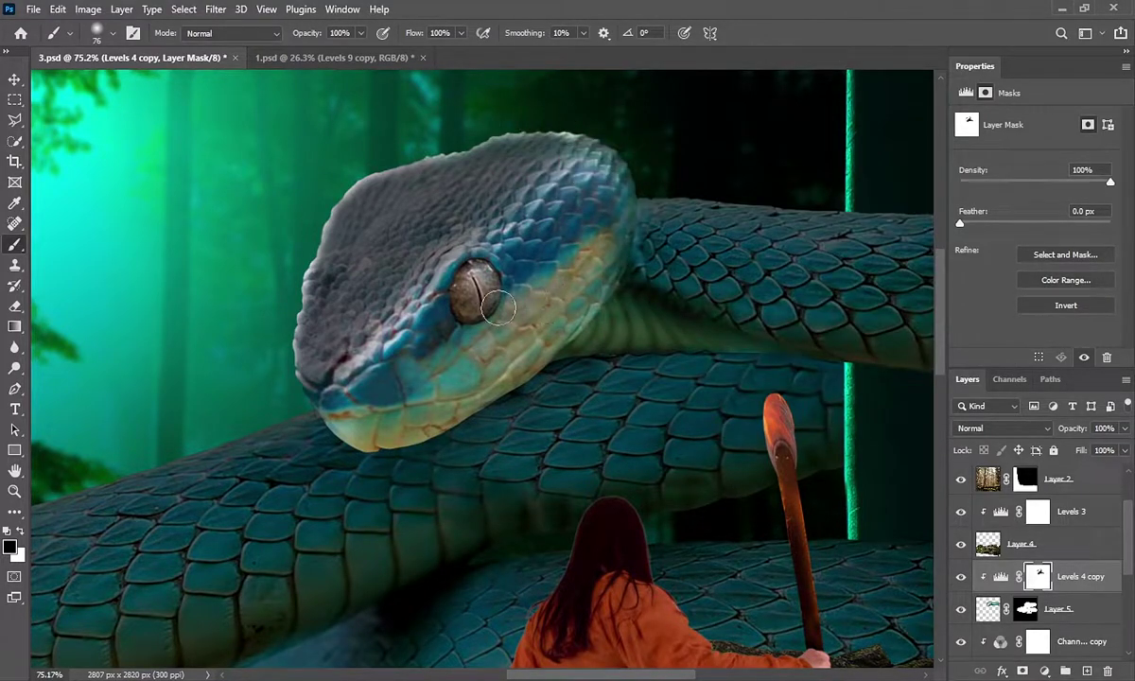
{"action": "left_click_drag", "start_coordinate": [498, 308], "coordinate": [595, 274]}
Step: Add an empty new layer above Layer 6
{"action": "scroll", "coordinate": [1041, 530], "scroll_direction": "up", "scroll_amount": 2}
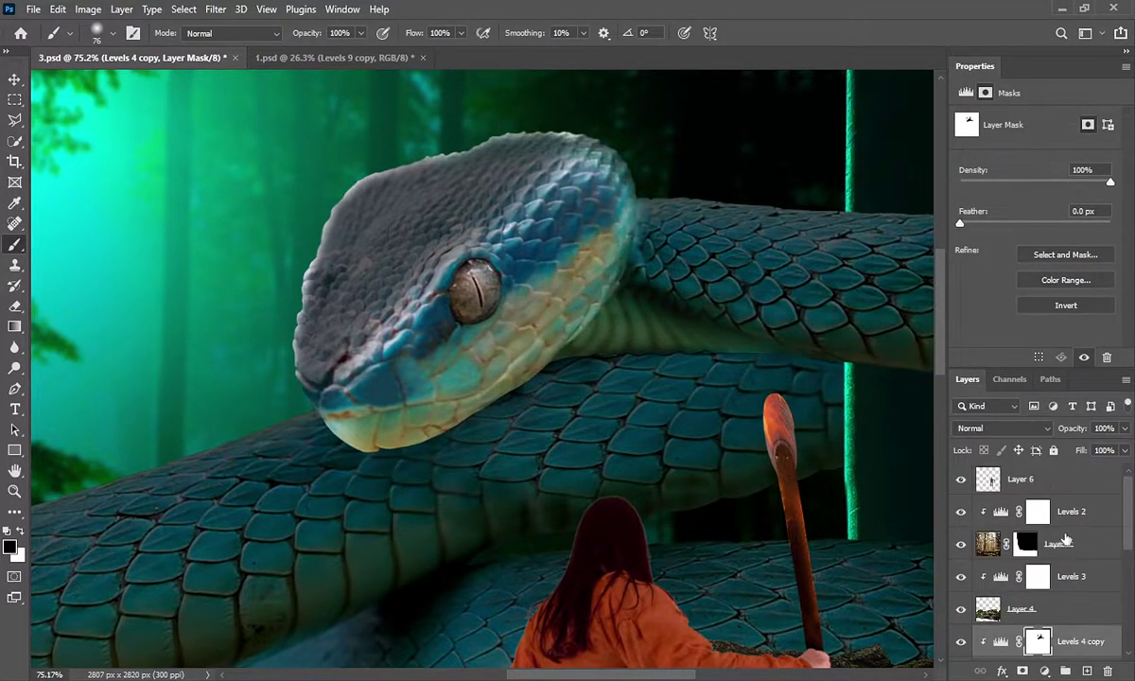
{"action": "left_click", "coordinate": [1063, 483]}
{"action": "left_click", "coordinate": [1088, 672]}
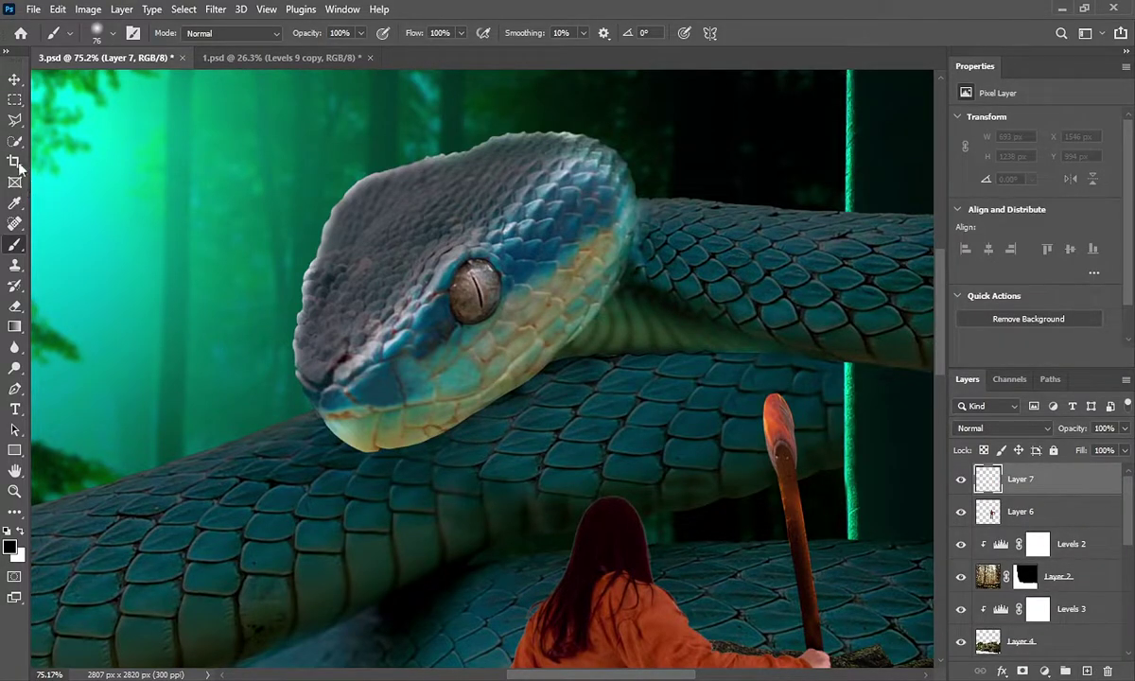
Step: Draw a polygonal lasso selection around the snake's lower jaw and neck
{"action": "left_click", "coordinate": [14, 120]}
{"action": "scroll", "coordinate": [589, 301], "scroll_direction": "up", "scroll_amount": 2}
{"action": "scroll", "coordinate": [588, 312], "scroll_direction": "up", "scroll_amount": 3}
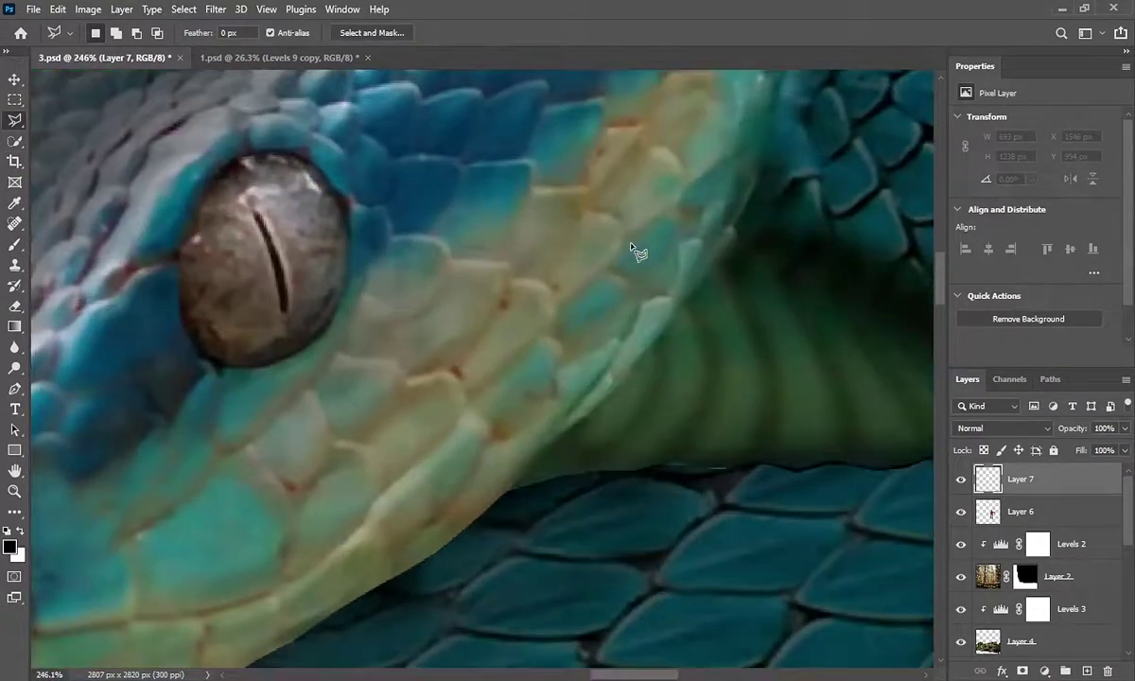
{"action": "left_click_drag", "start_coordinate": [416, 461], "coordinate": [511, 347]}
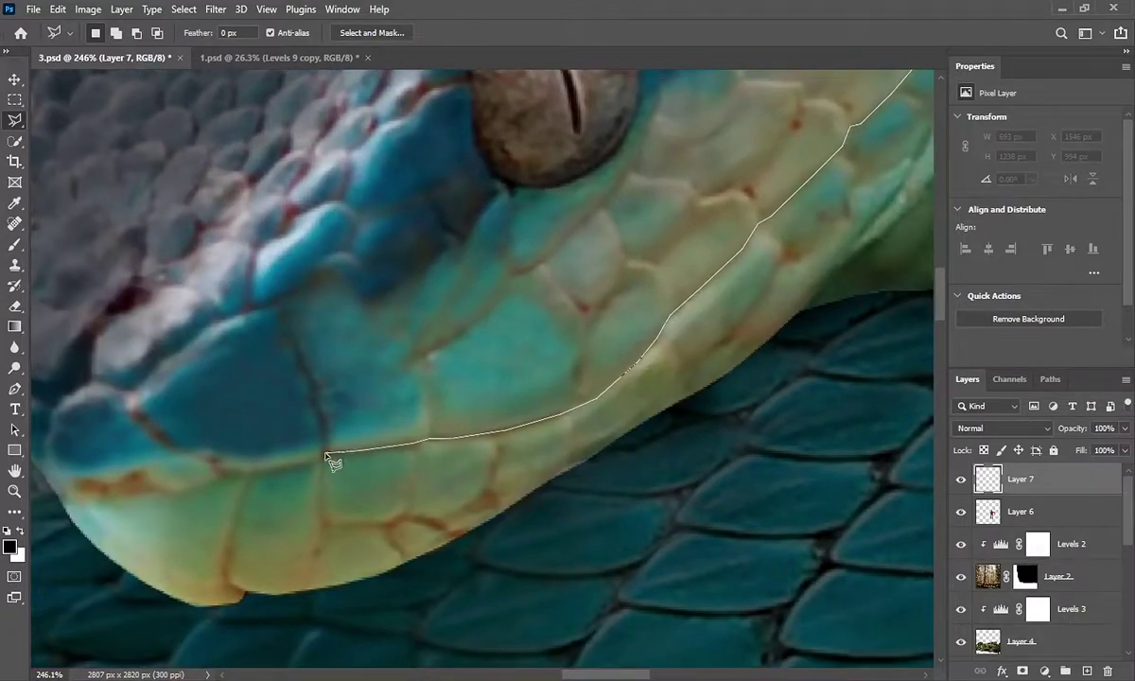
{"action": "scroll", "coordinate": [336, 467], "scroll_direction": "left", "scroll_amount": 2}
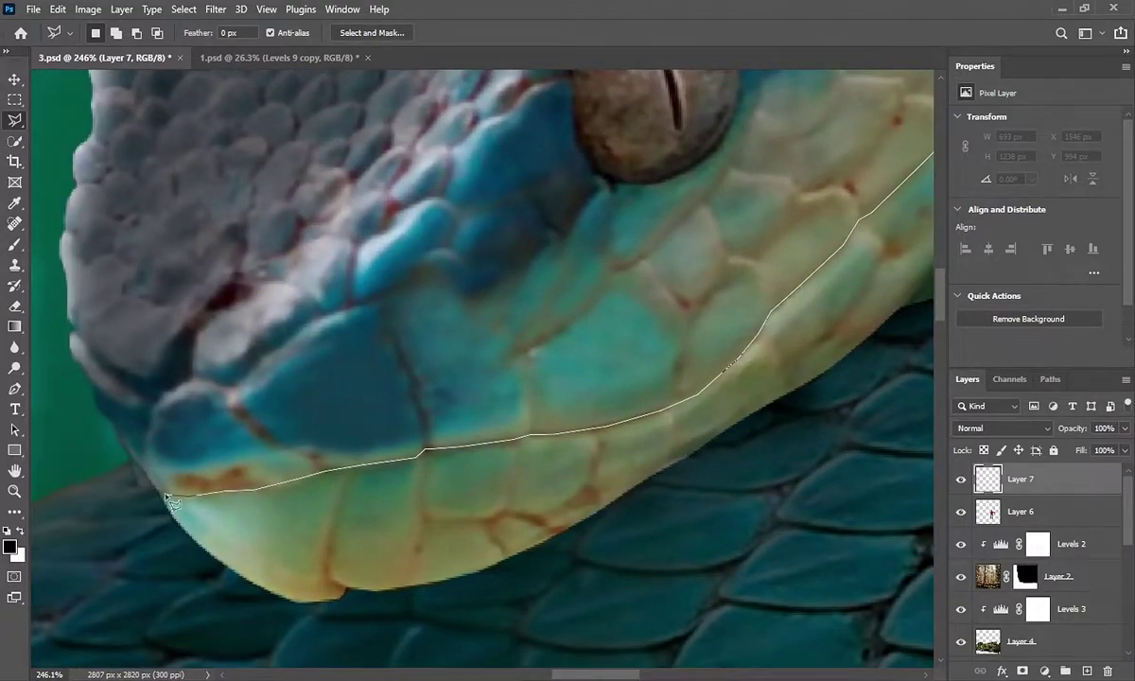
{"action": "scroll", "coordinate": [170, 500], "scroll_direction": "down", "scroll_amount": 2}
{"action": "left_click", "coordinate": [296, 468]}
{"action": "left_click", "coordinate": [793, 203]}
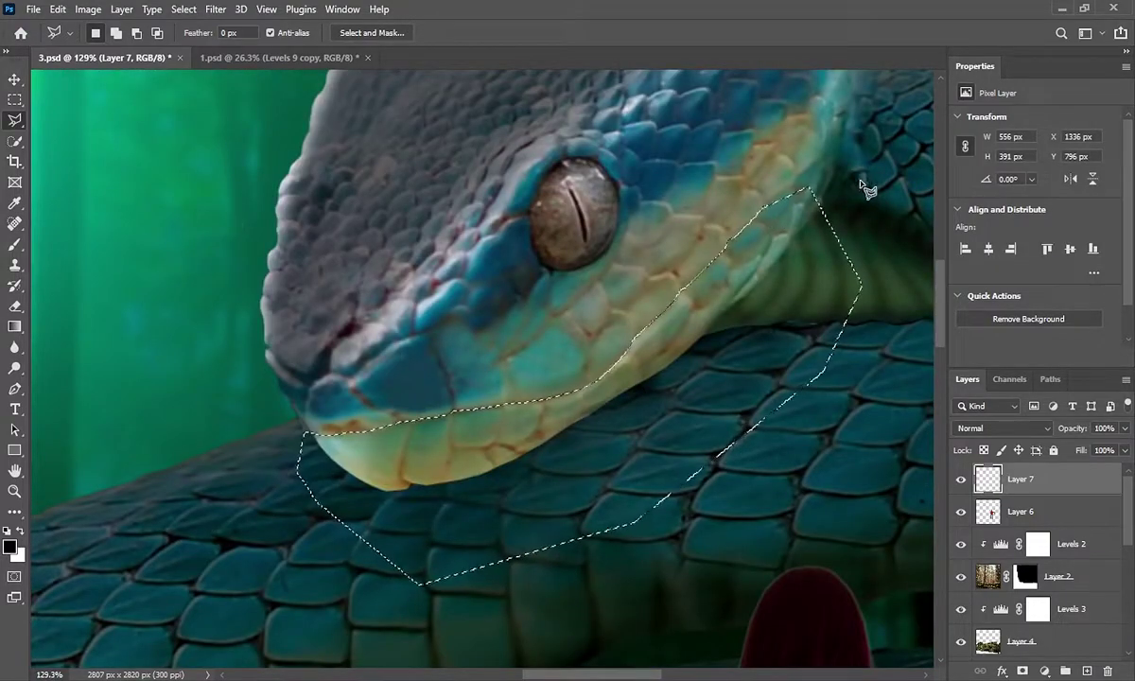
{"action": "scroll", "coordinate": [1131, 489], "scroll_direction": "down", "scroll_amount": 3}
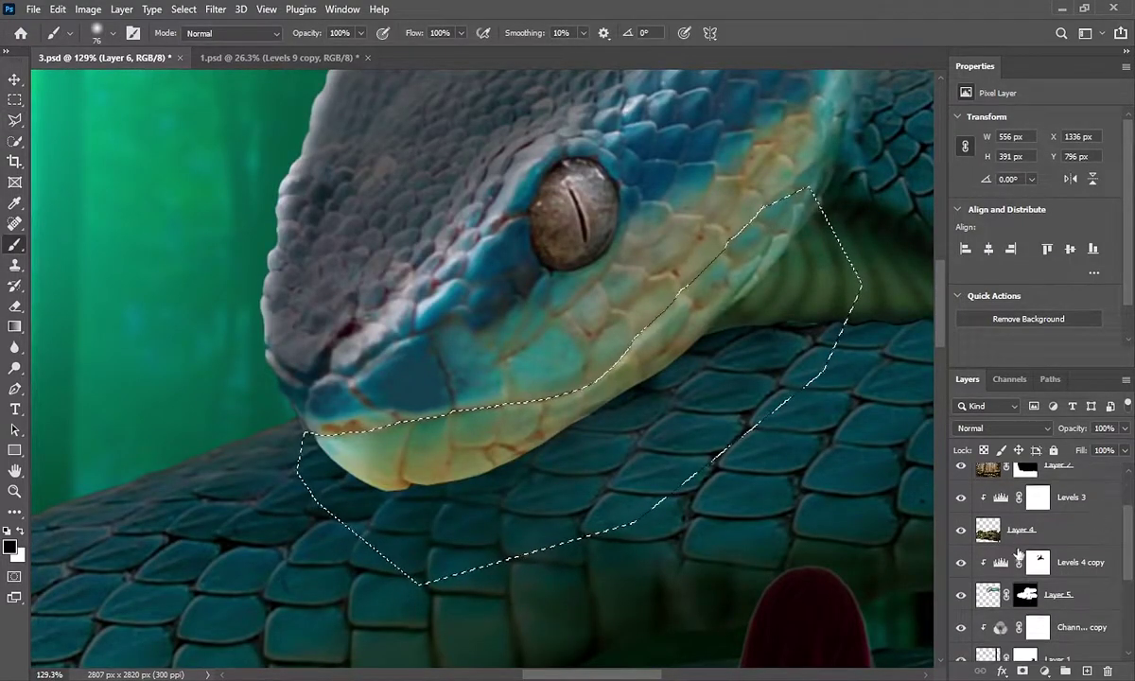
Step: Paint the jaw and neck dark green on a new layer above Levels 4 copy, then drag in snake teeth.jpg
{"action": "left_click", "coordinate": [1039, 562]}
{"action": "left_click", "coordinate": [1086, 671]}
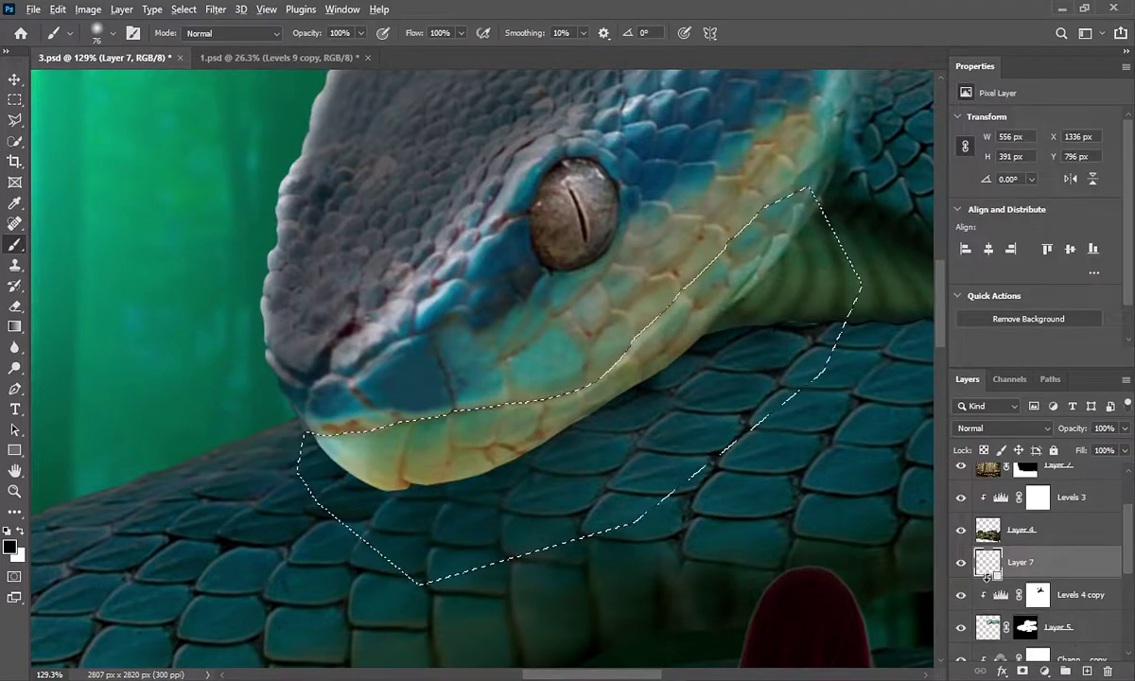
{"action": "mouse_move", "coordinate": [750, 193]}
{"action": "left_mouse_down"}
{"action": "mouse_move", "coordinate": [672, 216]}
{"action": "mouse_move", "coordinate": [722, 198]}
{"action": "mouse_move", "coordinate": [563, 354]}
{"action": "mouse_move", "coordinate": [349, 398]}
{"action": "mouse_move", "coordinate": [562, 360]}
{"action": "left_mouse_up"}
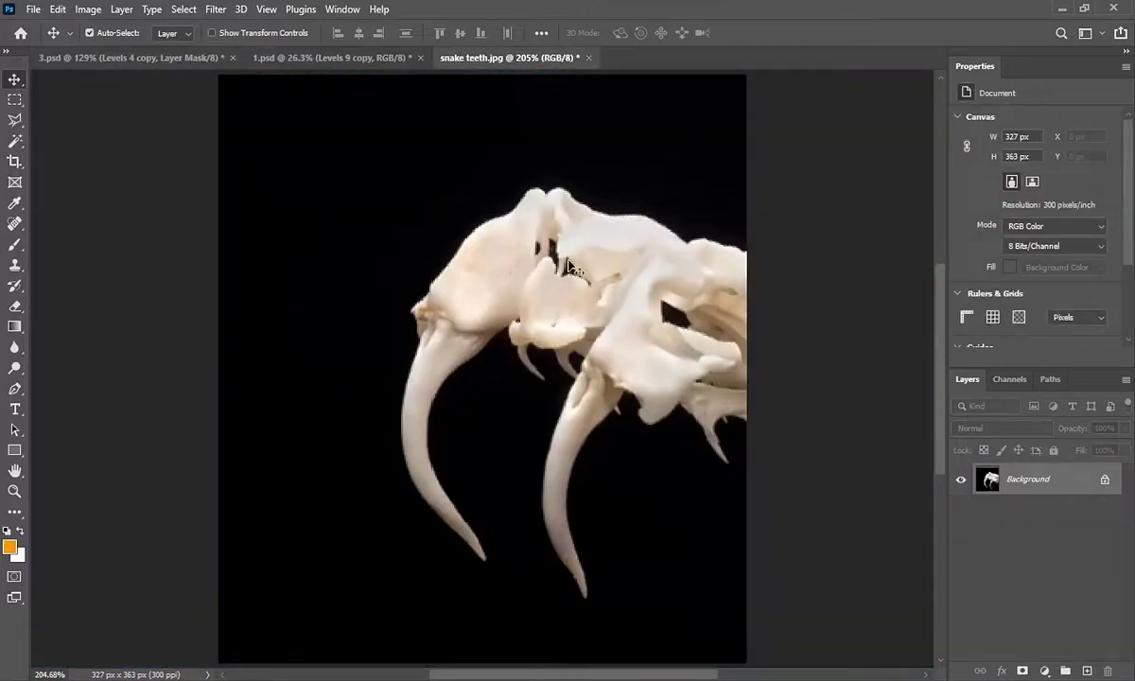
{"action": "left_click_drag", "start_coordinate": [567, 266], "coordinate": [231, 149]}
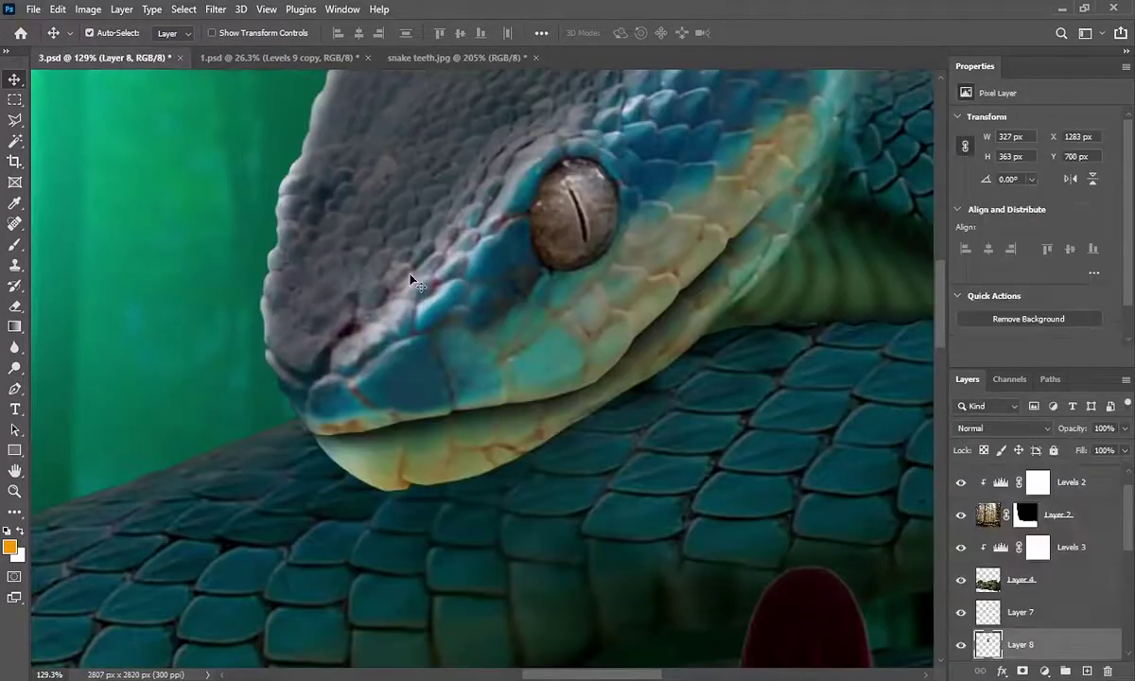
Step: Remove the teeth image's black background and rotate the teeth into place under the snake's mouth
{"action": "left_click", "coordinate": [15, 140]}
{"action": "left_click", "coordinate": [284, 198]}
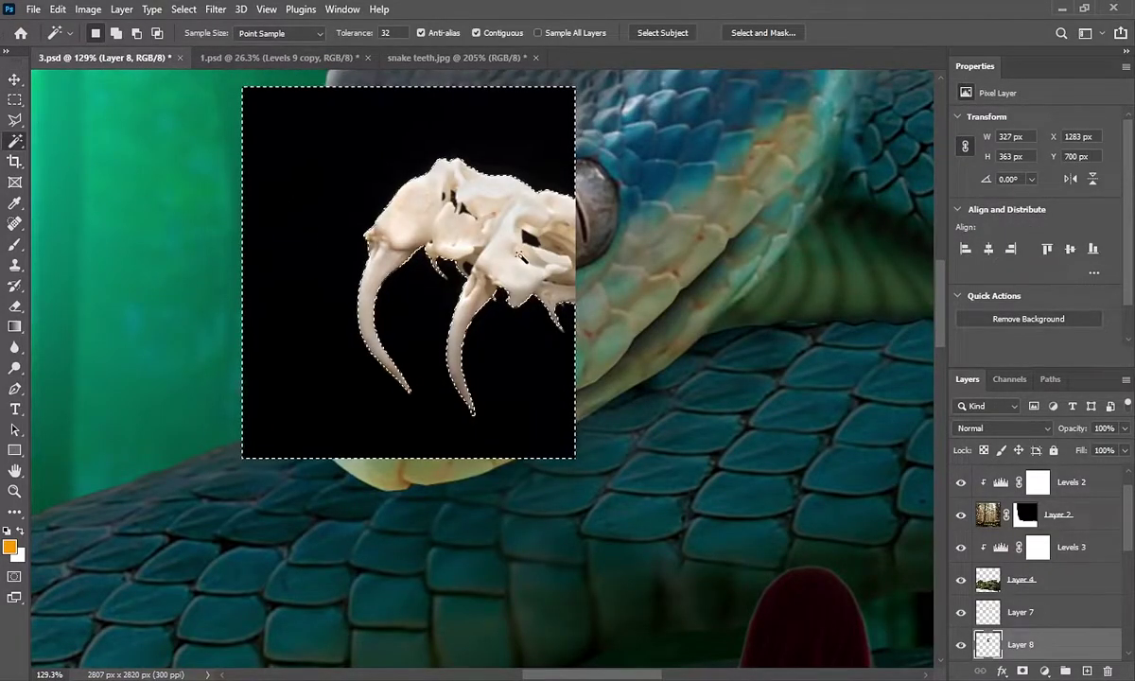
{"action": "key", "text": "Delete"}
{"action": "key", "text": "ctrl+d"}
{"action": "key", "text": "ctrl+t"}
{"action": "left_click_drag", "start_coordinate": [591, 431], "coordinate": [653, 350]}
{"action": "left_click_drag", "start_coordinate": [498, 232], "coordinate": [454, 376]}
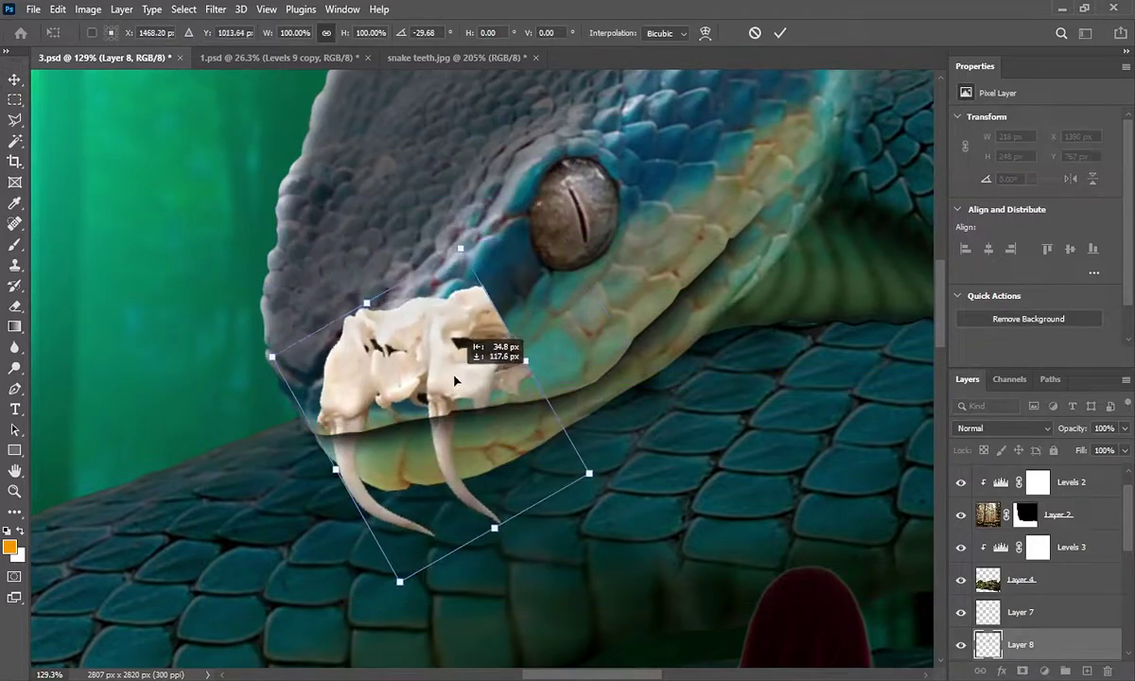
{"action": "key", "text": "Return"}
{"action": "key", "text": "z"}
{"action": "left_click", "coordinate": [435, 345]}
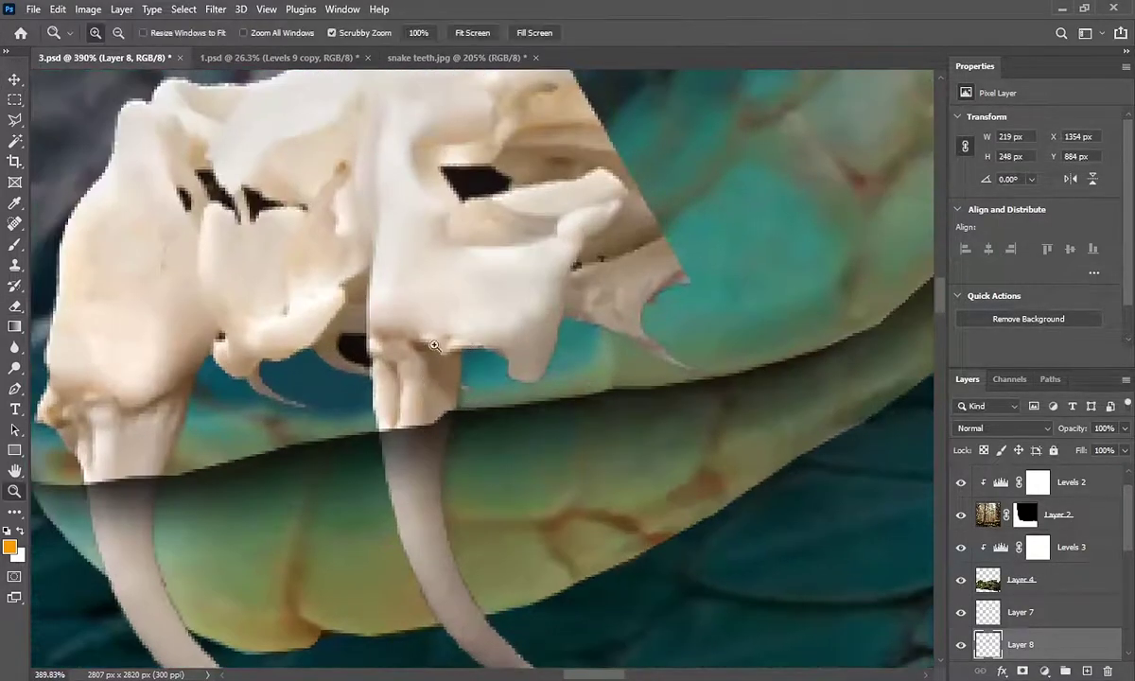
Step: Erase the extra bone below the skull so only the two fangs remain
{"action": "left_click", "coordinate": [15, 306]}
{"action": "mouse_move", "coordinate": [303, 303]}
{"action": "left_mouse_down"}
{"action": "mouse_move", "coordinate": [451, 336]}
{"action": "mouse_move", "coordinate": [687, 343]}
{"action": "mouse_move", "coordinate": [102, 451]}
{"action": "left_mouse_up"}
{"action": "scroll", "coordinate": [102, 451], "scroll_direction": "down", "scroll_amount": 2}
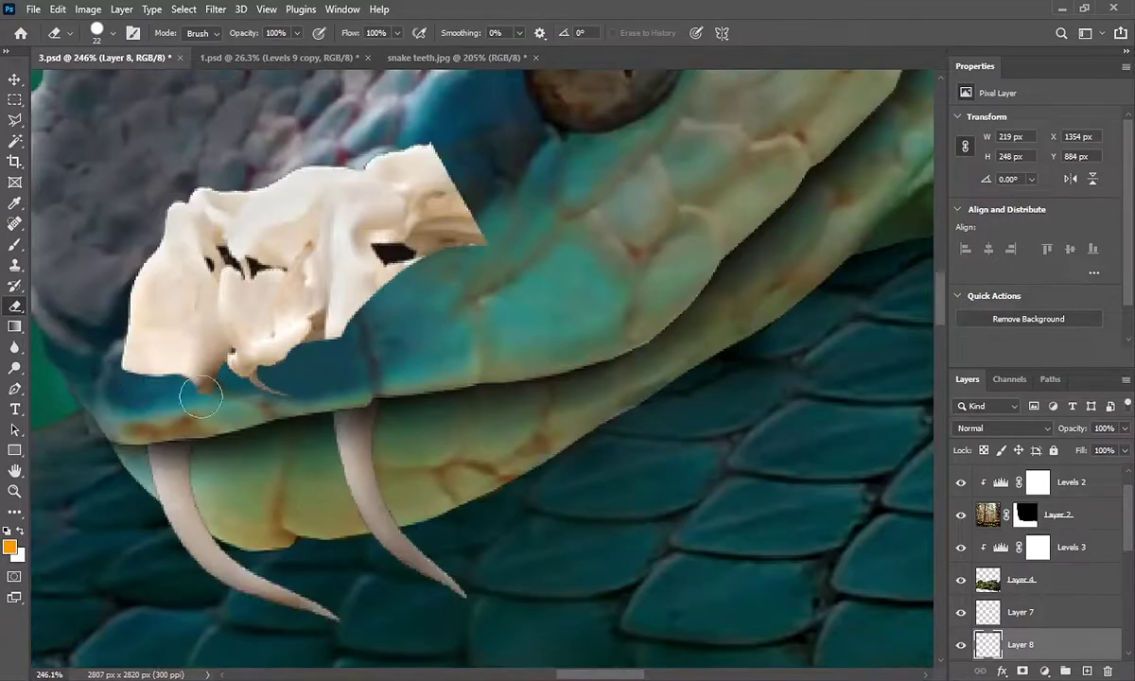
{"action": "mouse_move", "coordinate": [284, 341]}
{"action": "left_mouse_down"}
{"action": "mouse_move", "coordinate": [118, 253]}
{"action": "mouse_move", "coordinate": [430, 175]}
{"action": "left_mouse_up"}
{"action": "scroll", "coordinate": [431, 175], "scroll_direction": "down", "scroll_amount": 5}
{"action": "scroll", "coordinate": [423, 304], "scroll_direction": "up", "scroll_amount": 3}
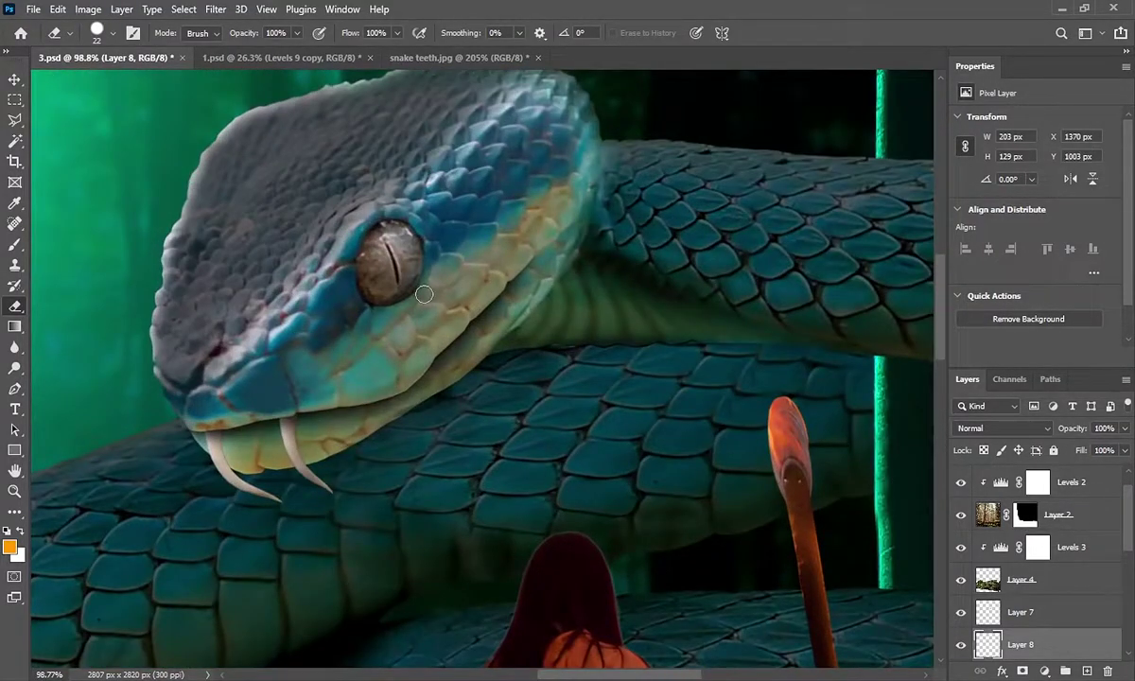
Step: Darken the torch-bearing woman with a Levels adjustment, lowering output white and deepening shadows
{"action": "left_click", "coordinate": [15, 491]}
{"action": "right_click", "coordinate": [392, 317]}
{"action": "left_click", "coordinate": [407, 327]}
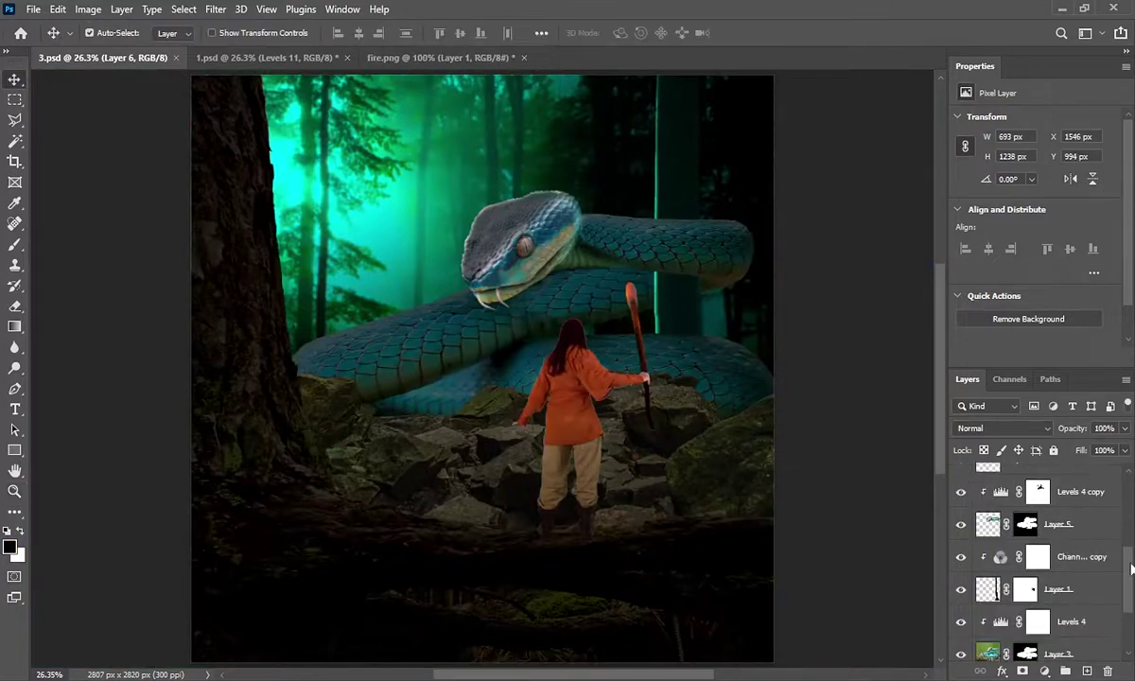
{"action": "left_click", "coordinate": [1044, 671]}
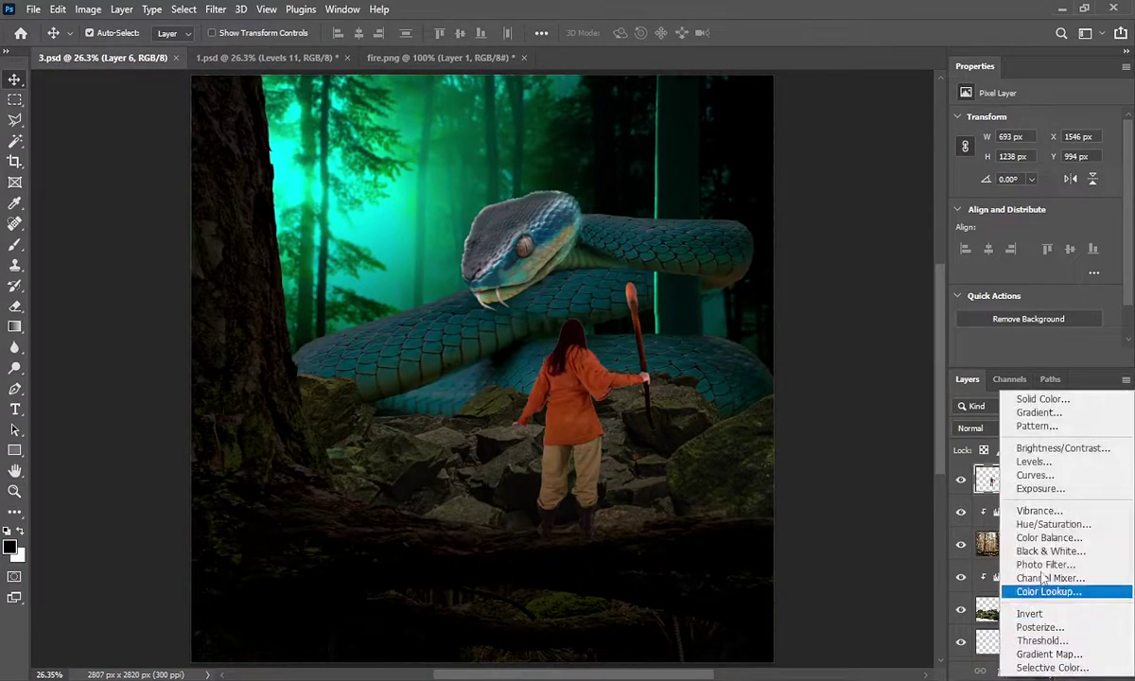
{"action": "left_click", "coordinate": [1017, 459]}
{"action": "left_click_drag", "start_coordinate": [1114, 281], "coordinate": [1035, 281]}
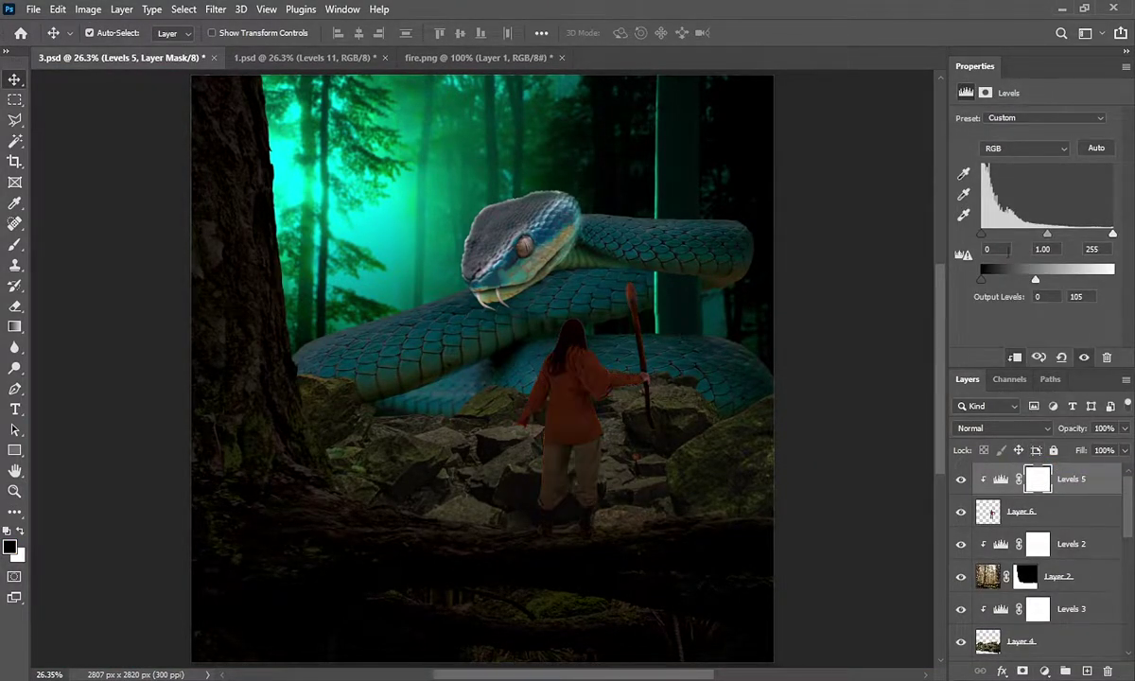
{"action": "left_click_drag", "start_coordinate": [981, 235], "coordinate": [995, 237]}
Step: Place and duplicate the fire on the torch in Color Dodge, then add an empty layer above Levels 5
{"action": "left_click", "coordinate": [443, 56]}
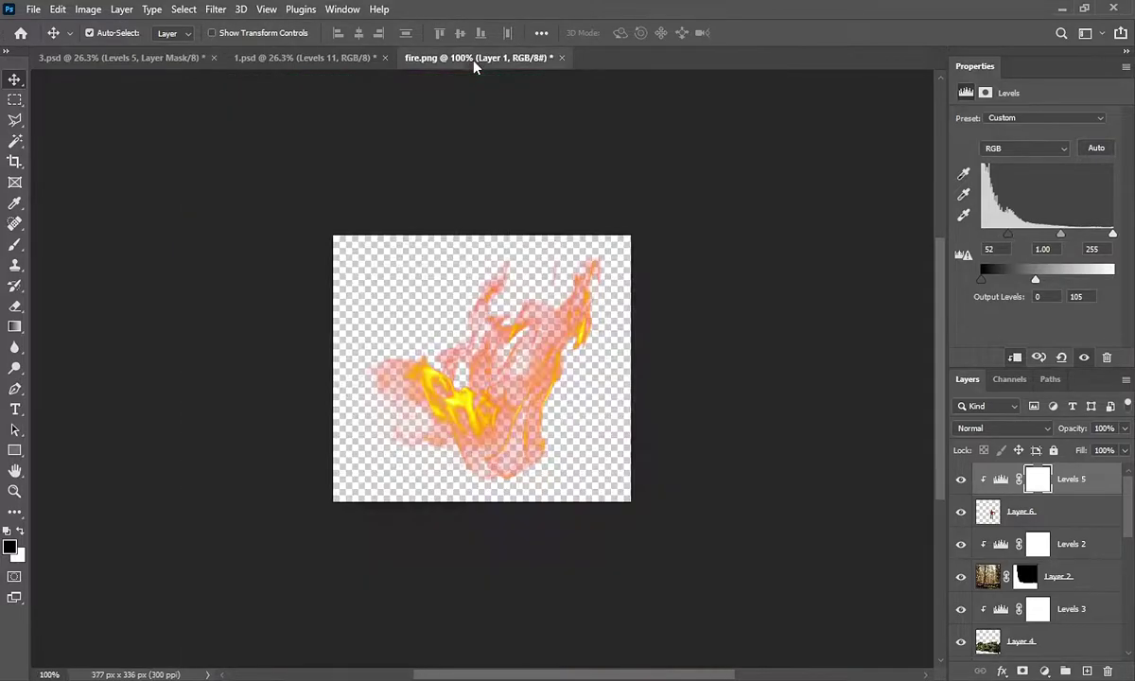
{"action": "mouse_move", "coordinate": [572, 322]}
{"action": "left_mouse_down"}
{"action": "mouse_move", "coordinate": [493, 295]}
{"action": "mouse_move", "coordinate": [658, 287]}
{"action": "left_mouse_up"}
{"action": "scroll", "coordinate": [685, 300], "scroll_direction": "up", "scroll_amount": 3}
{"action": "scroll", "coordinate": [688, 301], "scroll_direction": "up", "scroll_amount": 2}
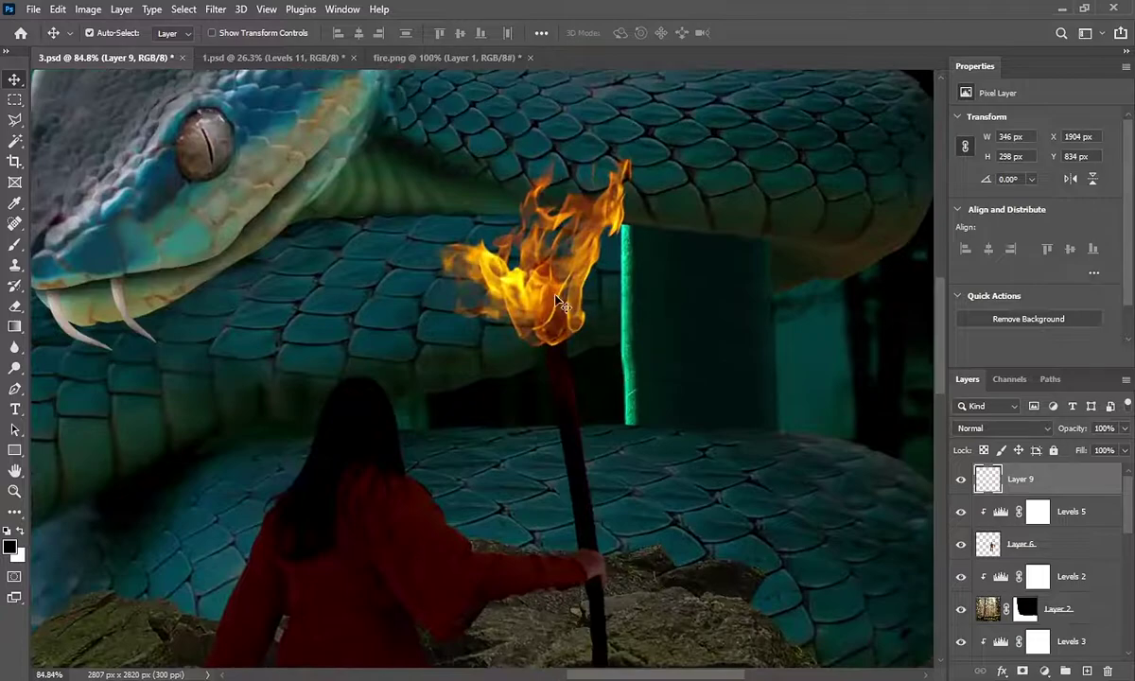
{"action": "left_click_drag", "start_coordinate": [681, 329], "coordinate": [683, 320]}
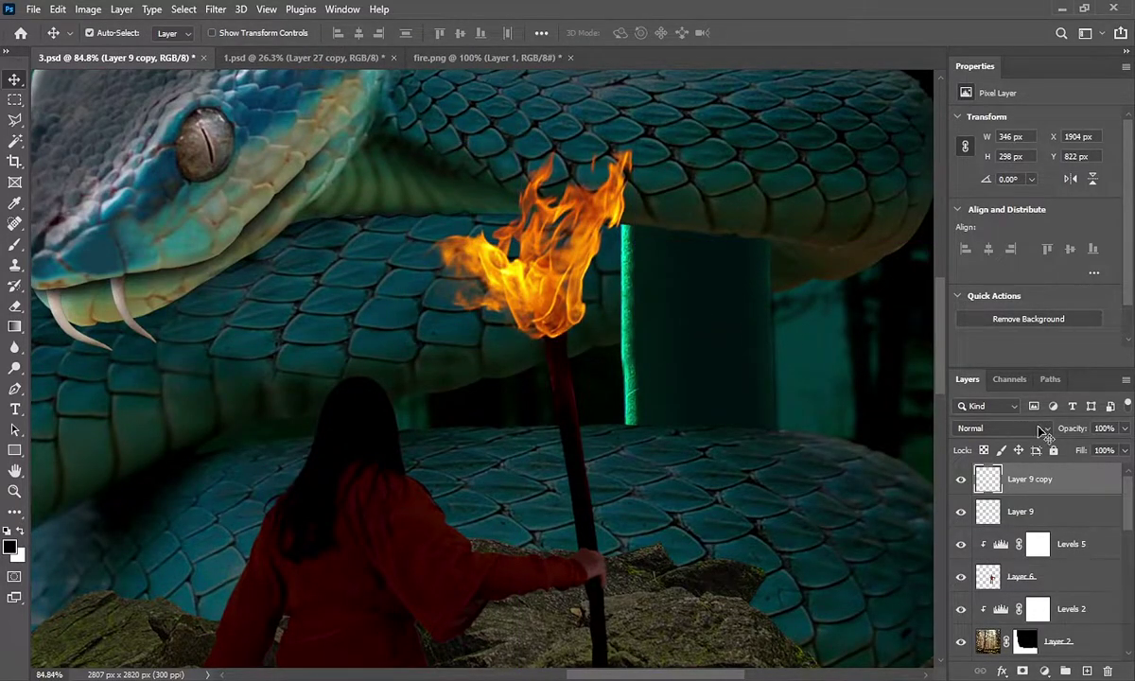
{"action": "left_click", "coordinate": [1041, 431]}
{"action": "left_click", "coordinate": [1038, 429]}
{"action": "left_click", "coordinate": [998, 553]}
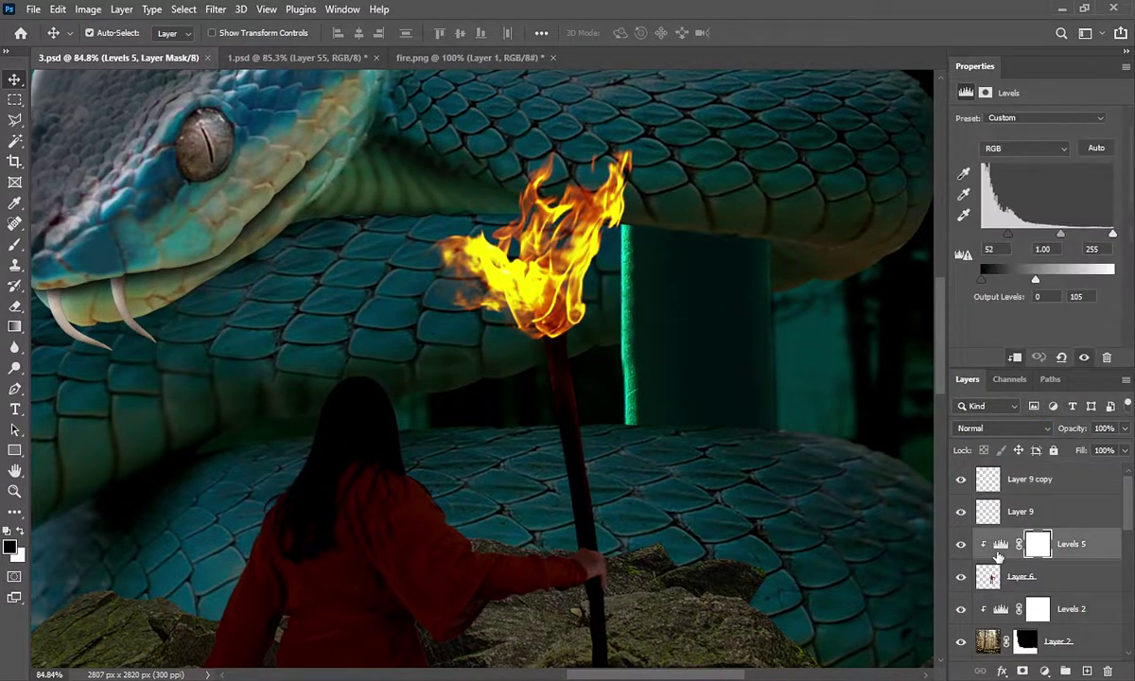
{"action": "left_click", "coordinate": [1085, 671]}
Step: Clip the new layer to the woman and brush orange light along her wrist, forearm and shoulder
{"action": "left_click", "coordinate": [989, 558], "text": "alt"}
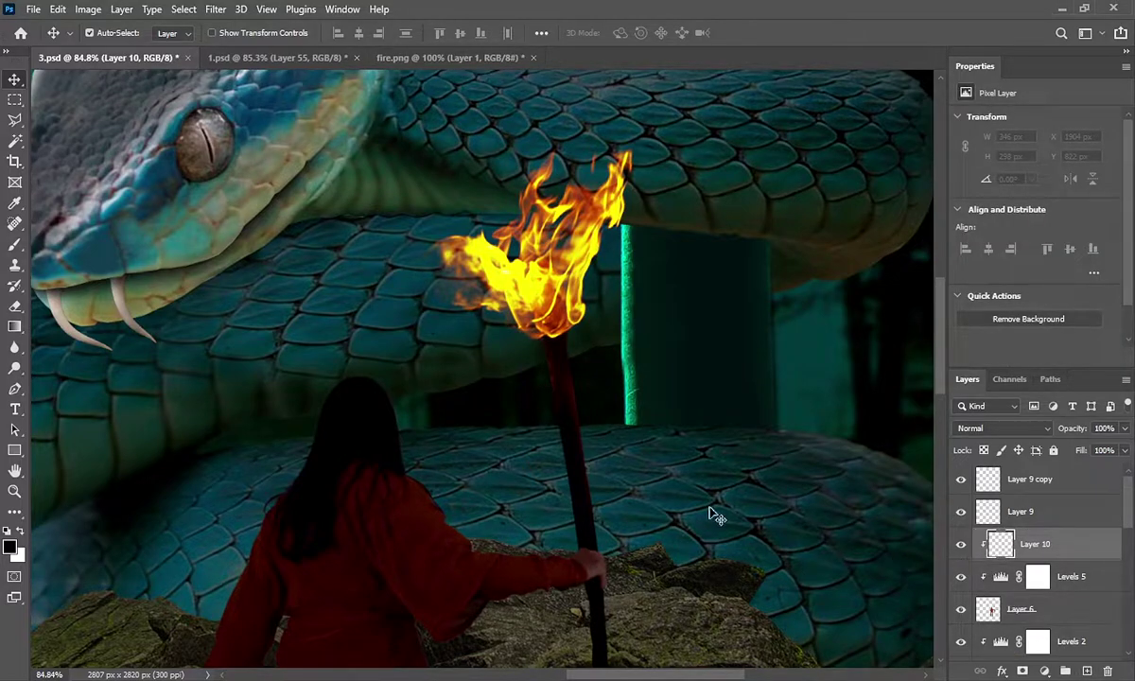
{"action": "left_click", "coordinate": [14, 244]}
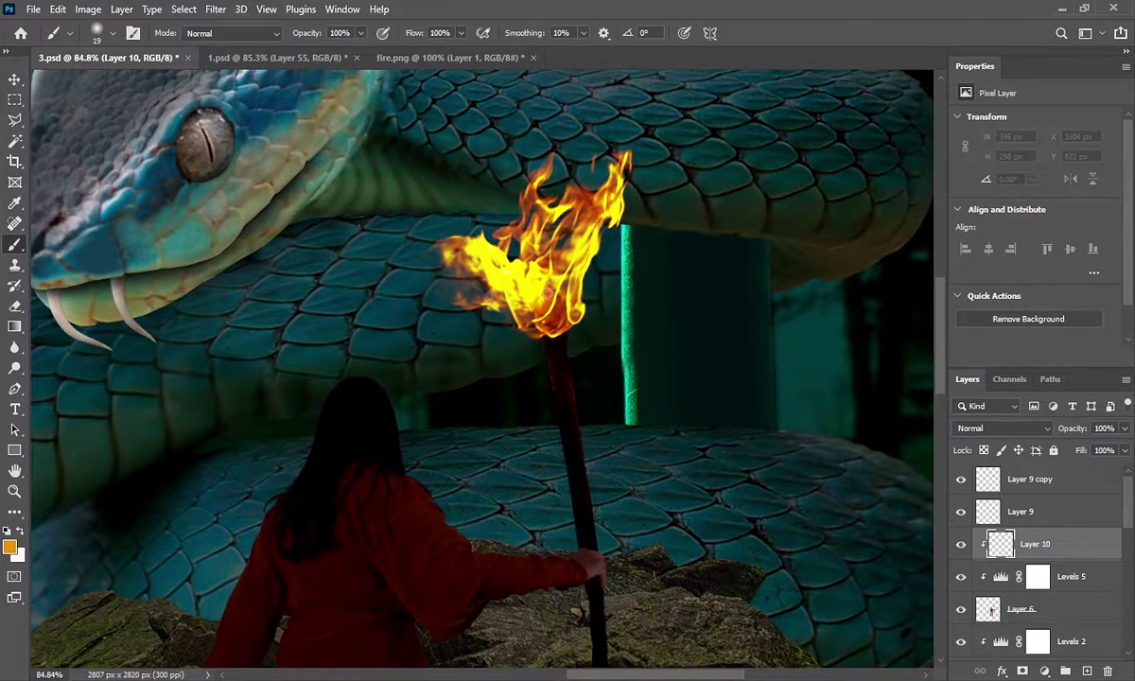
{"action": "scroll", "coordinate": [571, 397], "scroll_direction": "up", "scroll_amount": 2}
{"action": "scroll", "coordinate": [584, 553], "scroll_direction": "up", "scroll_amount": 5}
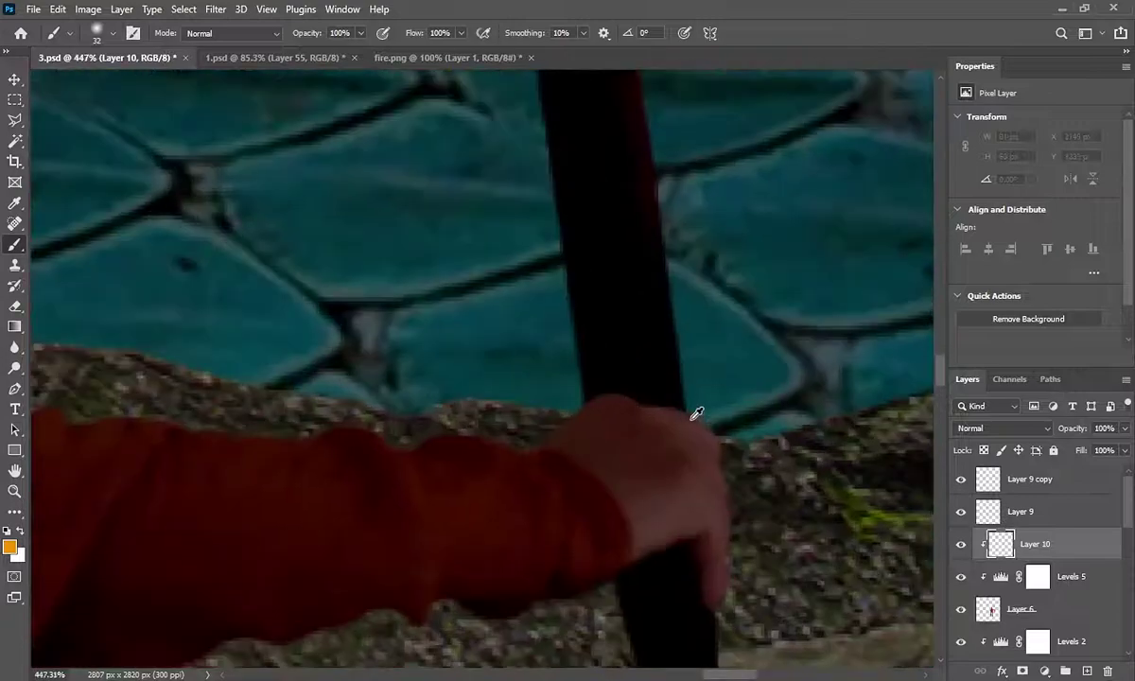
{"action": "key", "text": "bracketleft"}
{"action": "left_click_drag", "start_coordinate": [697, 414], "coordinate": [550, 442]}
{"action": "scroll", "coordinate": [550, 442], "scroll_direction": "down", "scroll_amount": 3}
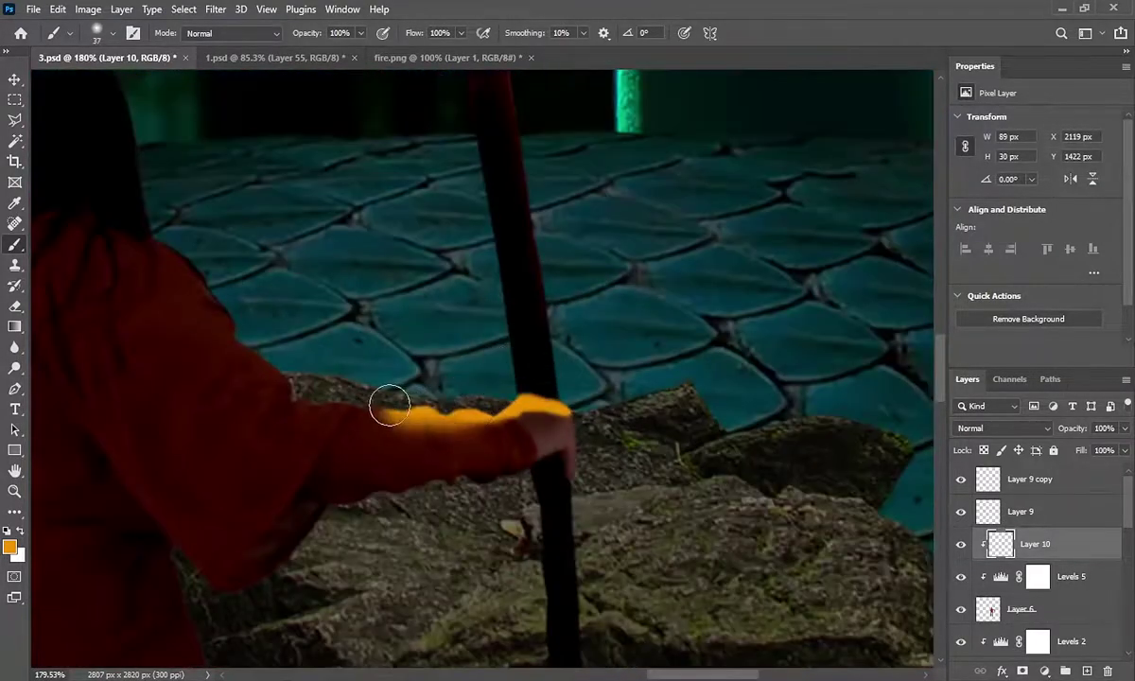
{"action": "left_click_drag", "start_coordinate": [387, 400], "coordinate": [208, 312]}
{"action": "scroll", "coordinate": [283, 331], "scroll_direction": "down", "scroll_amount": 2}
{"action": "mouse_move", "coordinate": [342, 337]}
{"action": "left_mouse_down"}
{"action": "mouse_move", "coordinate": [296, 345]}
{"action": "mouse_move", "coordinate": [427, 506]}
{"action": "left_mouse_up"}
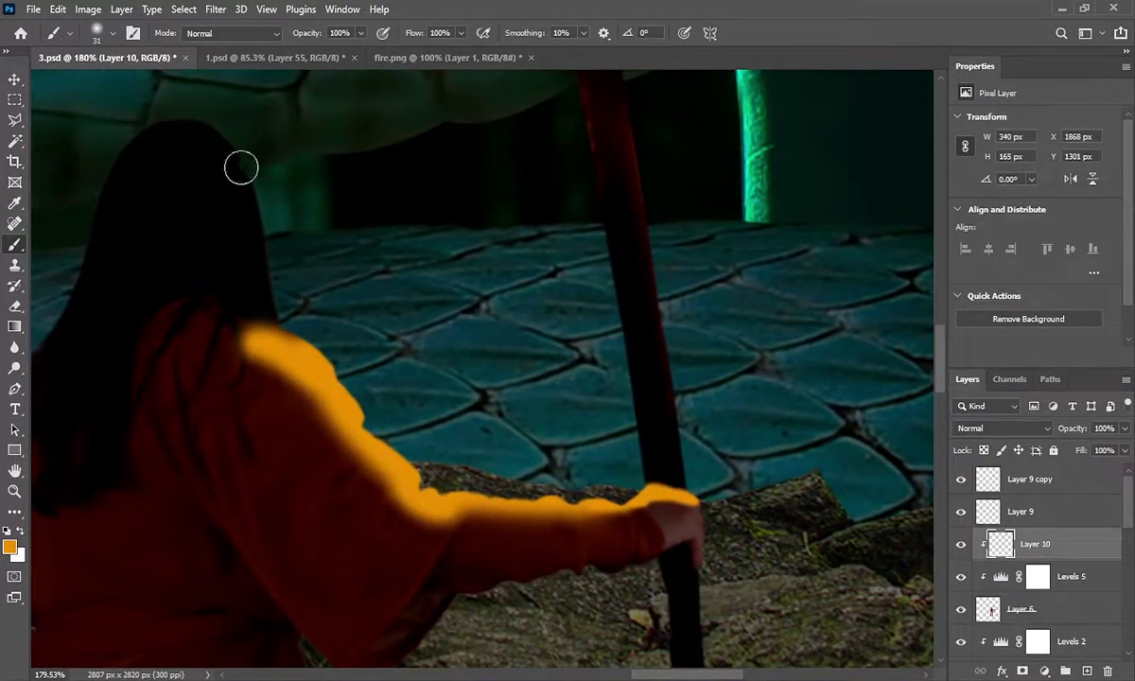
Step: Extend the orange glow over her hair edge, top of head, robe edge and leg
{"action": "mouse_move", "coordinate": [241, 167]}
{"action": "left_mouse_down"}
{"action": "mouse_move", "coordinate": [279, 255]}
{"action": "mouse_move", "coordinate": [272, 298]}
{"action": "left_mouse_up"}
{"action": "left_click_drag", "start_coordinate": [233, 132], "coordinate": [151, 121]}
{"action": "scroll", "coordinate": [330, 451], "scroll_direction": "down", "scroll_amount": 3}
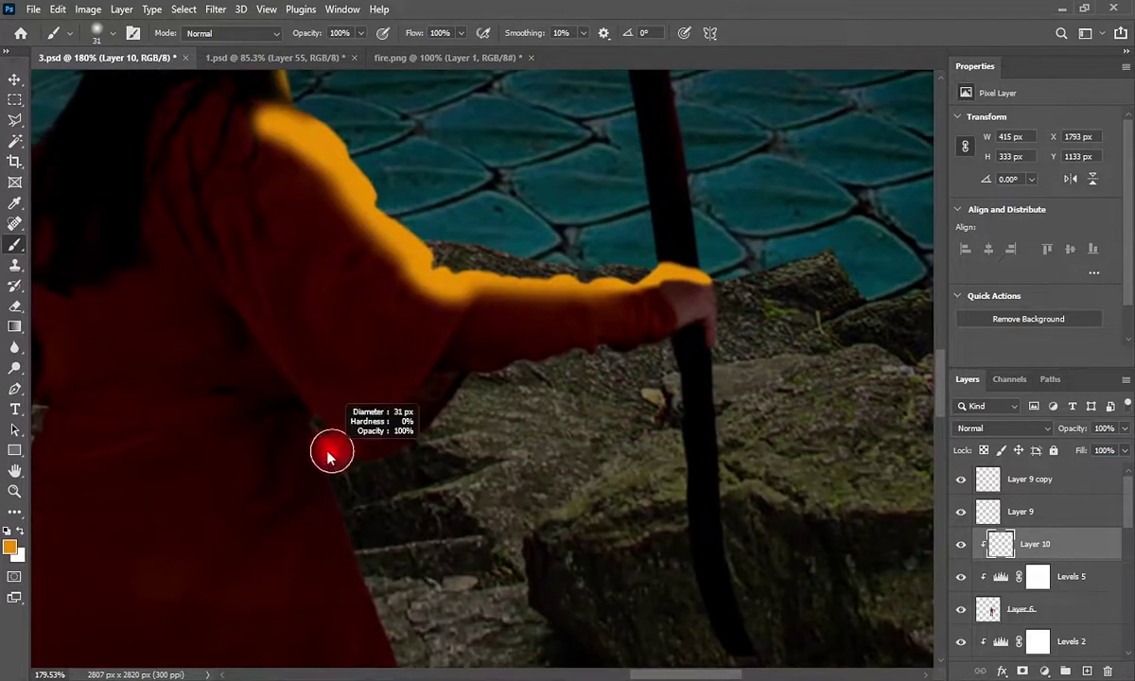
{"action": "left_click_drag", "start_coordinate": [347, 519], "coordinate": [364, 577]}
{"action": "scroll", "coordinate": [279, 376], "scroll_direction": "down", "scroll_amount": 3}
{"action": "scroll", "coordinate": [279, 376], "scroll_direction": "down", "scroll_amount": 3}
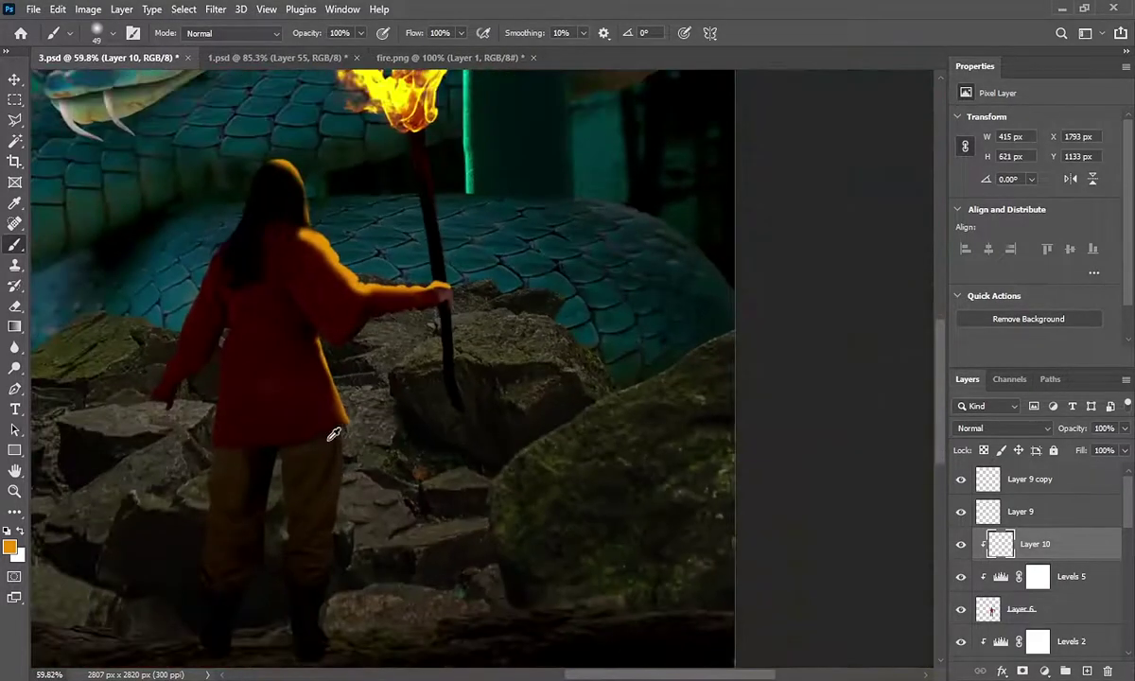
{"action": "scroll", "coordinate": [354, 440], "scroll_direction": "up", "scroll_amount": 3}
{"action": "mouse_move", "coordinate": [345, 378]}
{"action": "left_mouse_down"}
{"action": "mouse_move", "coordinate": [347, 459]}
{"action": "mouse_move", "coordinate": [317, 615]}
{"action": "left_mouse_up"}
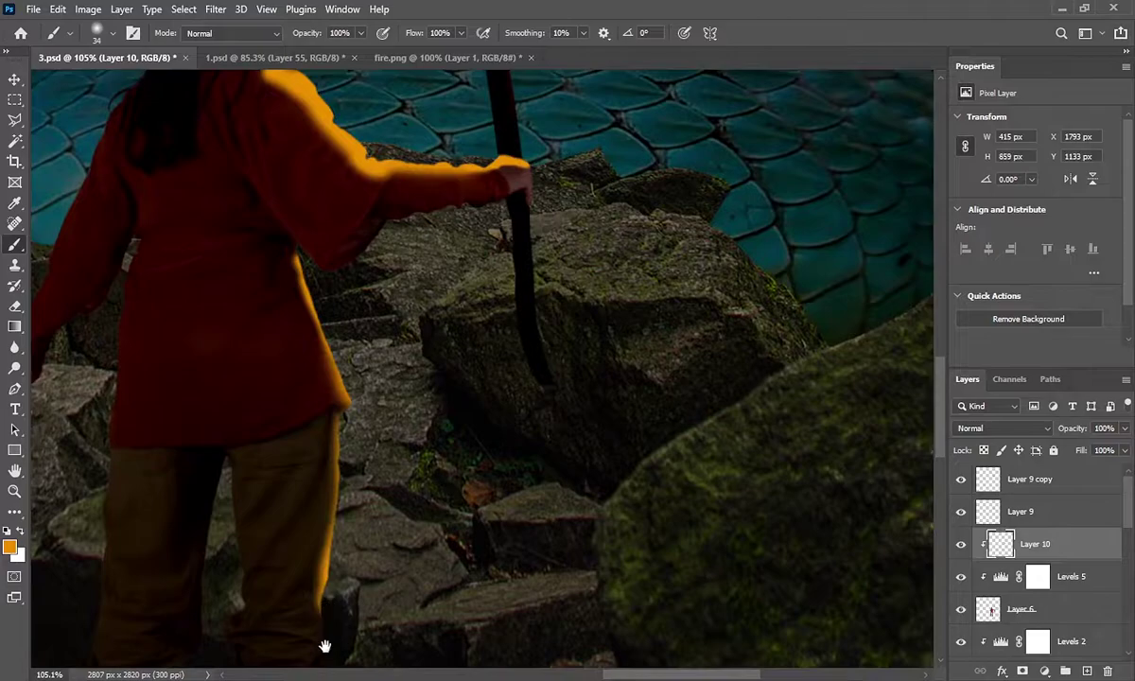
{"action": "scroll", "coordinate": [324, 647], "scroll_direction": "down", "scroll_amount": 3}
Step: Split the glow layer's Blend If Underlying black slider to 11/26 to blend it into the texture
{"action": "left_click_drag", "start_coordinate": [376, 357], "coordinate": [361, 383]}
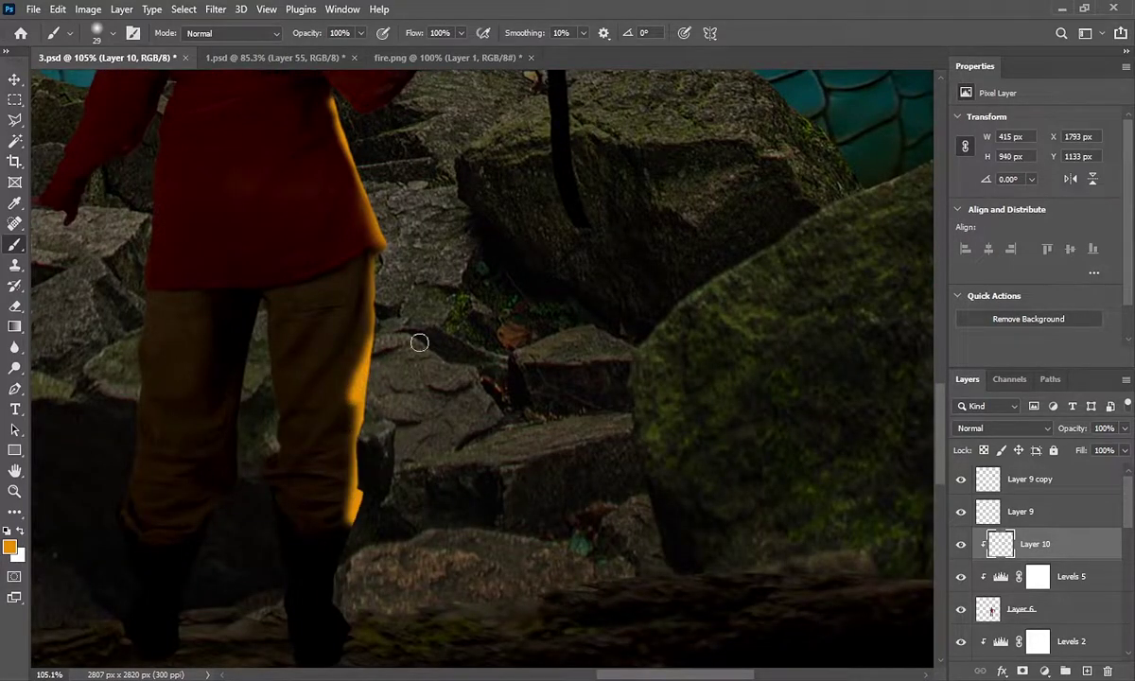
{"action": "scroll", "coordinate": [419, 343], "scroll_direction": "up", "scroll_amount": 5}
{"action": "double_click", "coordinate": [1078, 544]}
{"action": "mouse_move", "coordinate": [732, 363]}
{"action": "left_mouse_down"}
{"action": "mouse_move", "coordinate": [757, 369]}
{"action": "mouse_move", "coordinate": [743, 368]}
{"action": "left_mouse_up"}
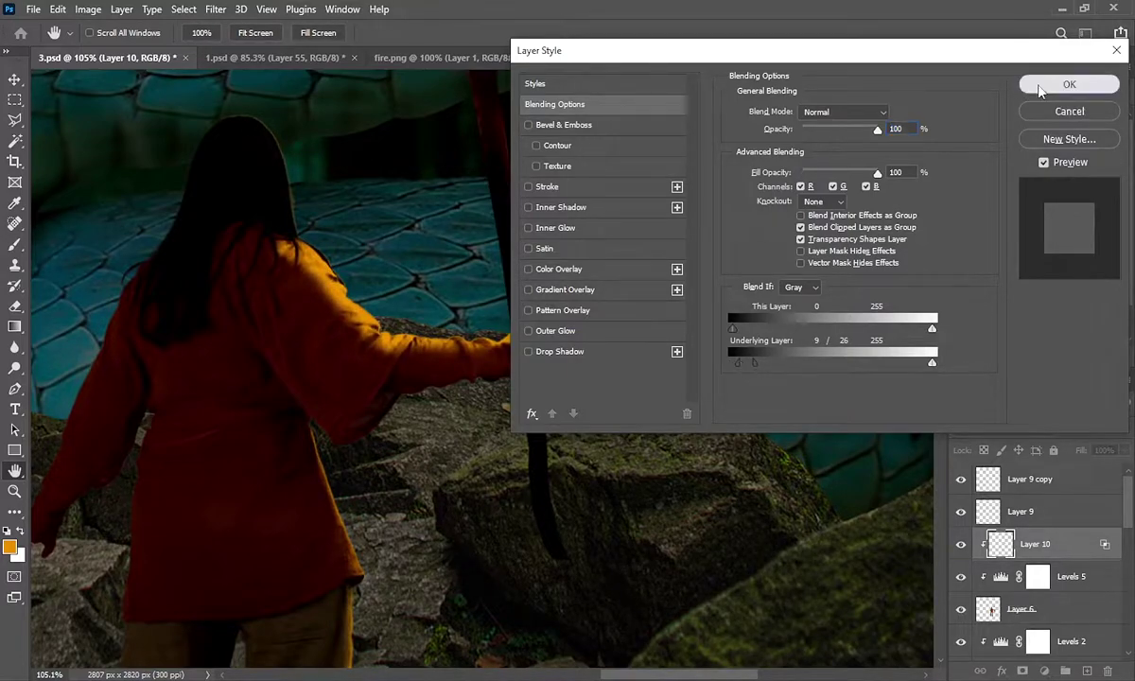
Step: On a new layer above Levels 2, paint 1 px orange strands along the woman's hair
{"action": "left_click", "coordinate": [1069, 85]}
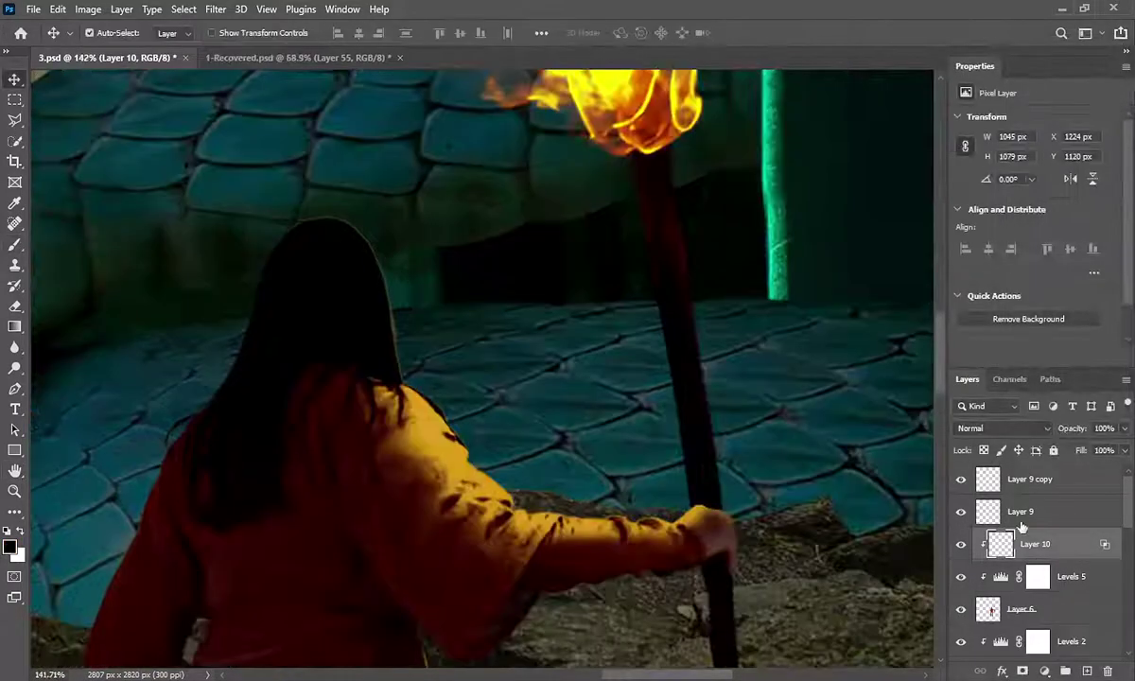
{"action": "left_click", "coordinate": [1067, 644]}
{"action": "left_click", "coordinate": [1087, 671]}
{"action": "left_click", "coordinate": [14, 244]}
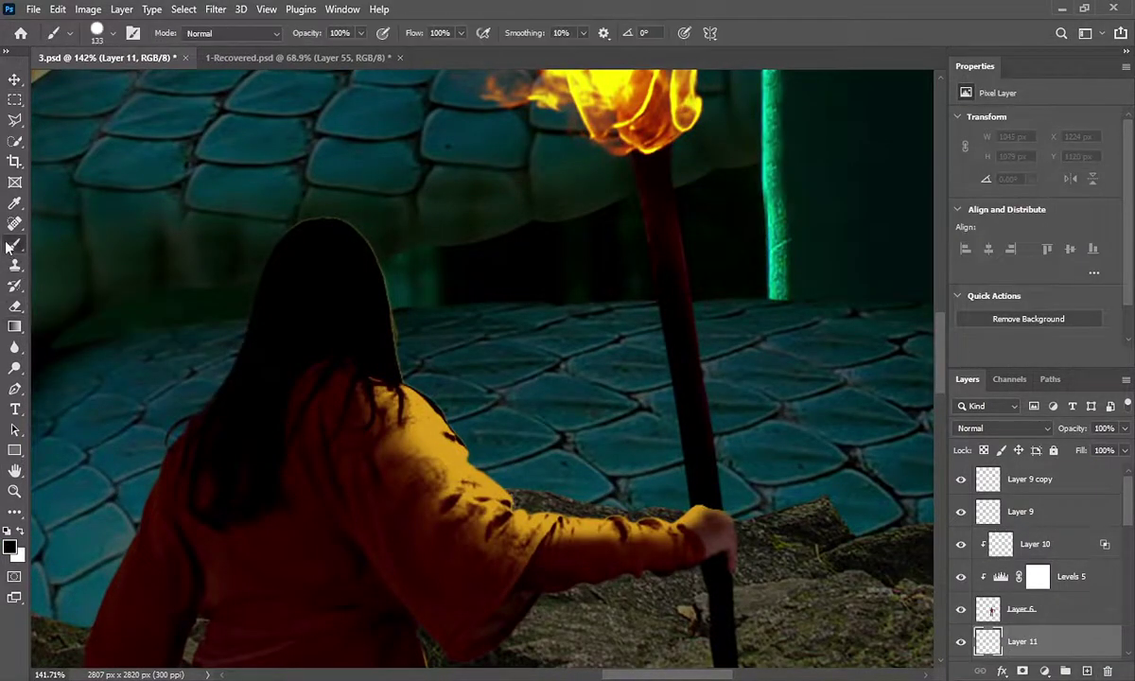
{"action": "left_click", "coordinate": [499, 461], "text": "alt"}
{"action": "scroll", "coordinate": [299, 224], "scroll_direction": "up", "scroll_amount": 3}
{"action": "left_click_drag", "start_coordinate": [301, 212], "coordinate": [356, 208]}
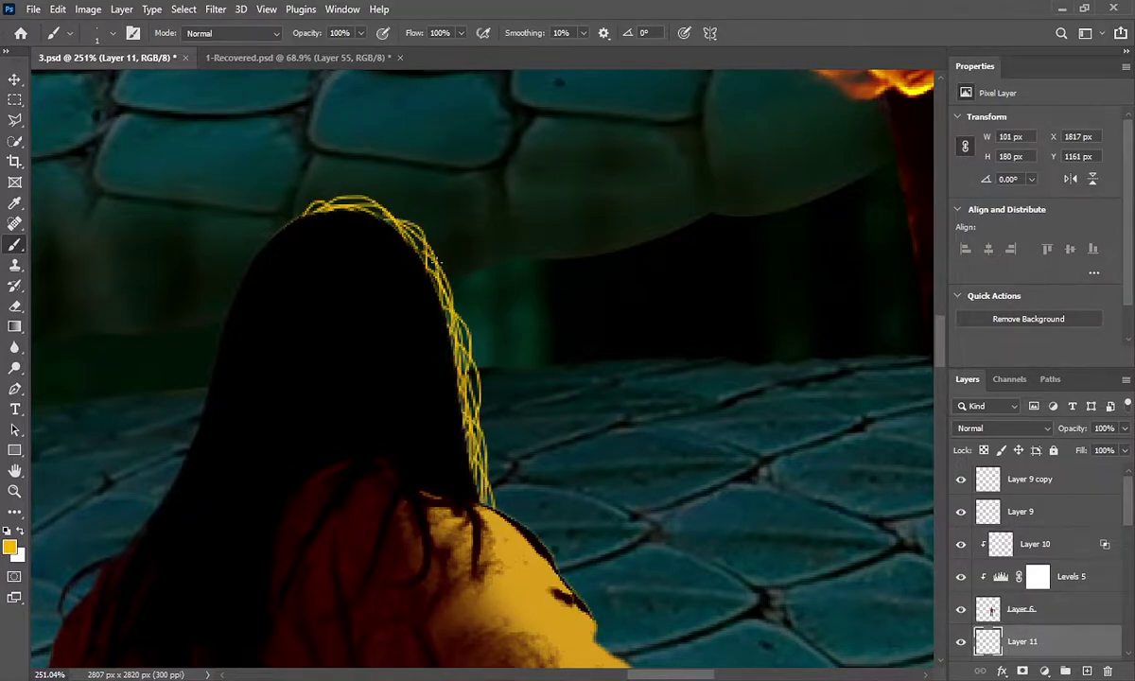
{"action": "scroll", "coordinate": [404, 217], "scroll_direction": "down", "scroll_amount": 3}
{"action": "scroll", "coordinate": [438, 235], "scroll_direction": "down", "scroll_amount": 2}
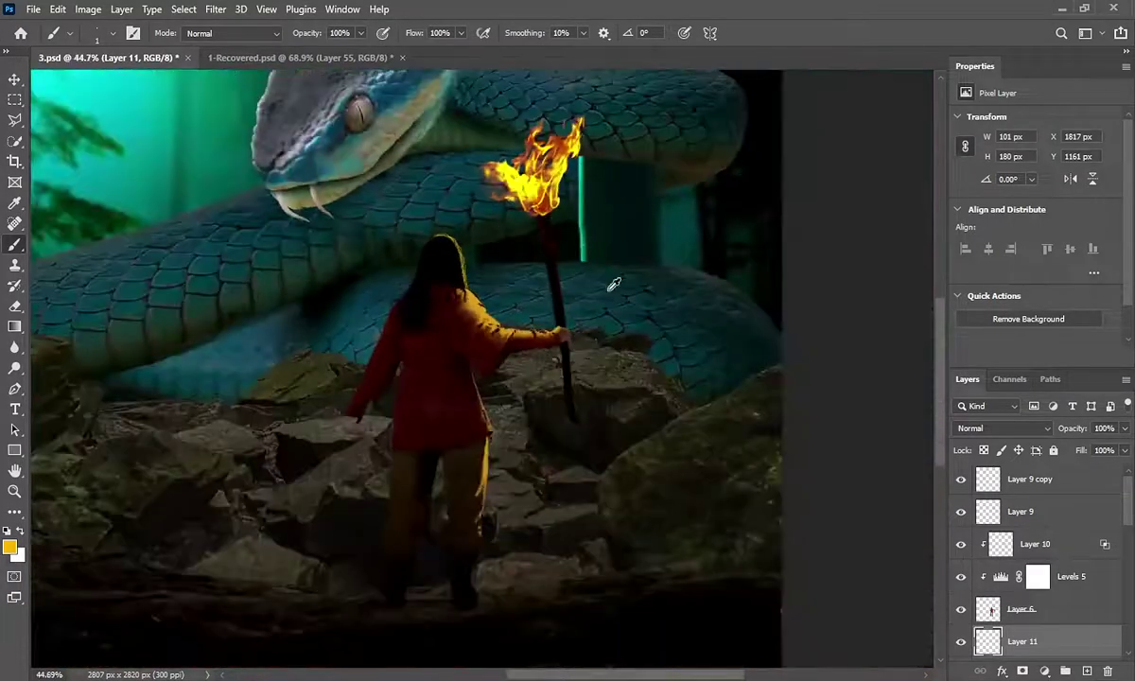
Step: Fit the whole image on screen
{"action": "left_click", "coordinate": [15, 491]}
{"action": "right_click", "coordinate": [352, 388]}
{"action": "left_click", "coordinate": [406, 398]}
Step: On a new layer above Levels 4 copy, paint yellow in Overlay over the snake's neck, head and jaw
{"action": "key", "text": "v"}
{"action": "left_click", "coordinate": [694, 399]}
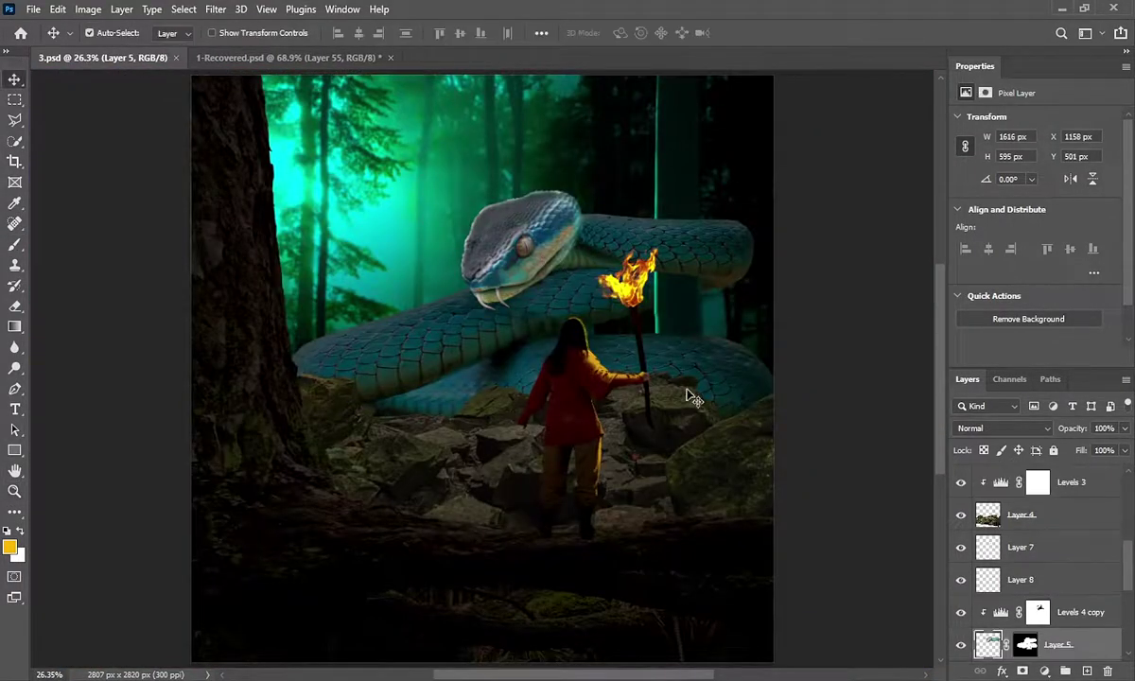
{"action": "left_click", "coordinate": [1009, 610]}
{"action": "left_click", "coordinate": [1088, 670]}
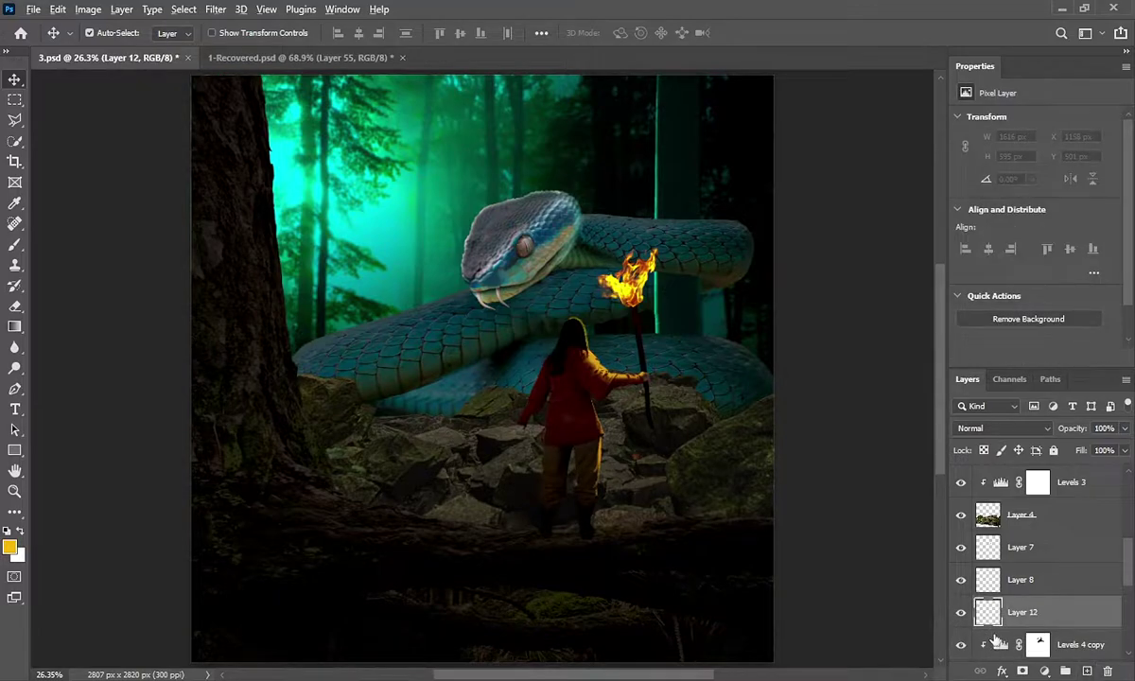
{"action": "left_click", "coordinate": [15, 491]}
{"action": "left_click_drag", "start_coordinate": [550, 240], "coordinate": [634, 248]}
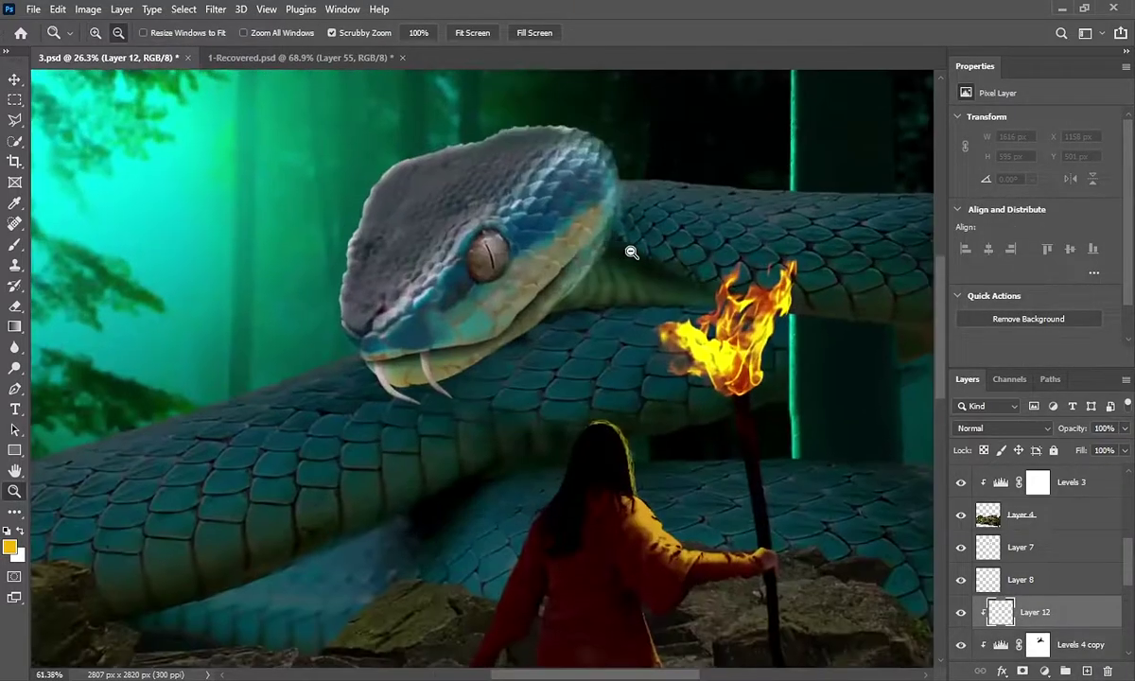
{"action": "left_click", "coordinate": [15, 246]}
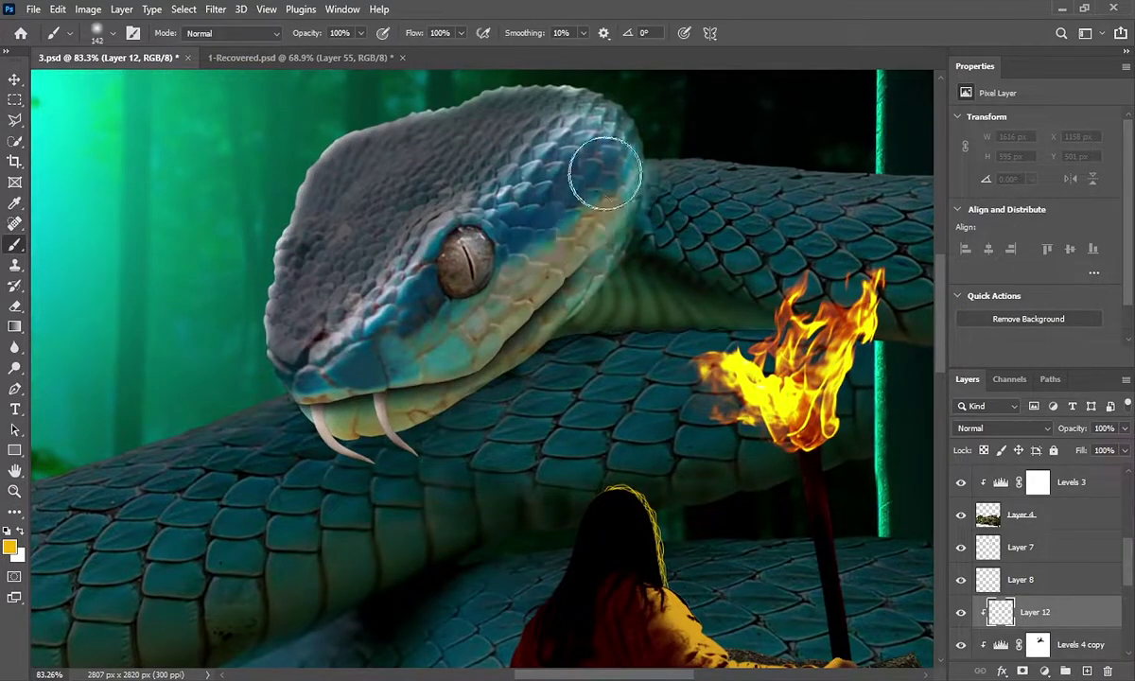
{"action": "left_click_drag", "start_coordinate": [596, 170], "coordinate": [483, 303]}
{"action": "left_click", "coordinate": [1003, 428]}
{"action": "left_click", "coordinate": [994, 478]}
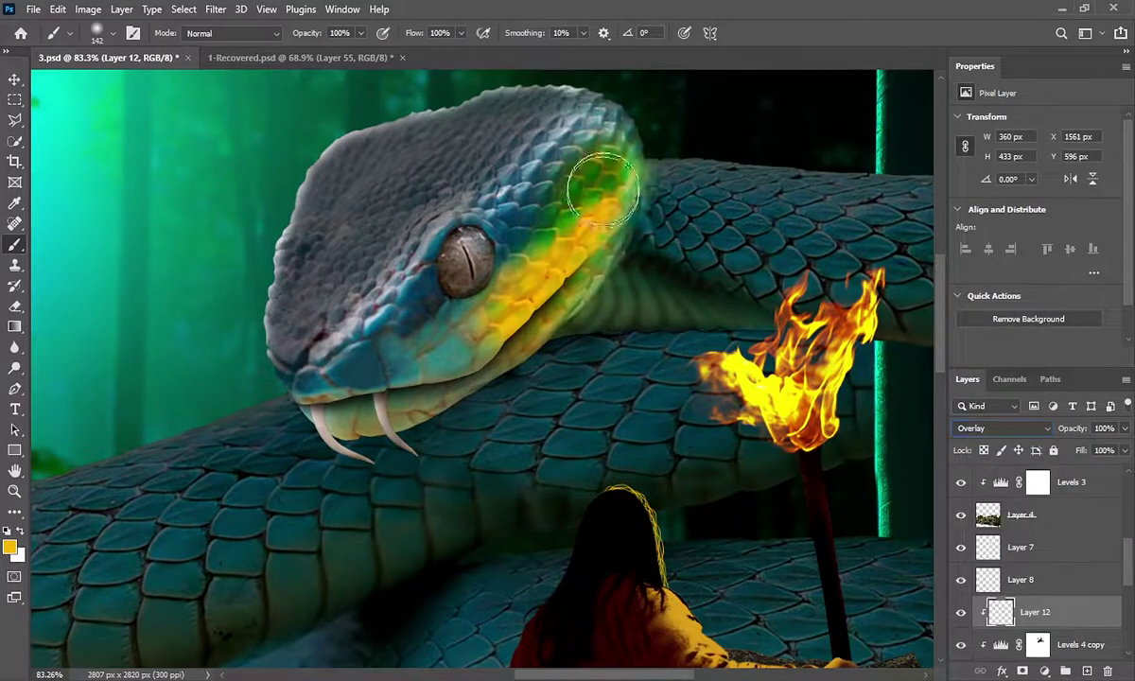
{"action": "mouse_move", "coordinate": [570, 333]}
{"action": "left_mouse_down"}
{"action": "mouse_move", "coordinate": [436, 283]}
{"action": "mouse_move", "coordinate": [374, 405]}
{"action": "mouse_move", "coordinate": [578, 182]}
{"action": "mouse_move", "coordinate": [344, 402]}
{"action": "left_mouse_up"}
{"action": "scroll", "coordinate": [360, 426], "scroll_direction": "up", "scroll_amount": 4}
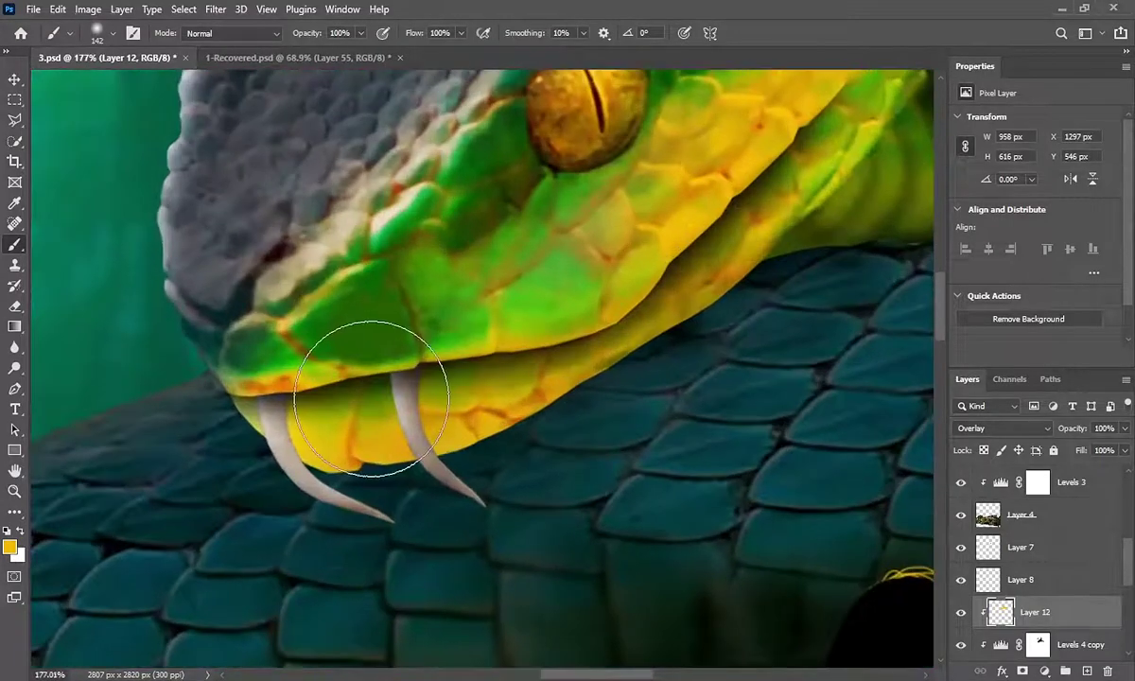
Step: Paint black with a 15 px brush on the Levels 4 copy mask between the fangs
{"action": "left_click", "coordinate": [15, 79]}
{"action": "left_click", "coordinate": [1033, 647]}
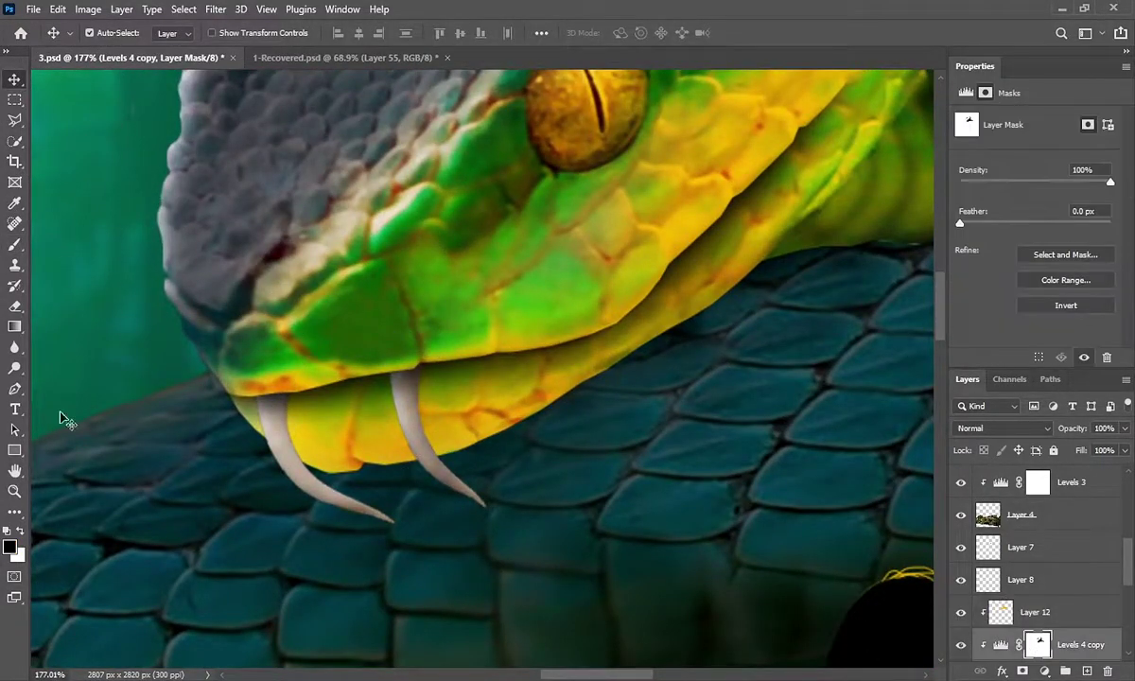
{"action": "left_click", "coordinate": [15, 244]}
{"action": "left_click_drag", "start_coordinate": [294, 398], "coordinate": [362, 428]}
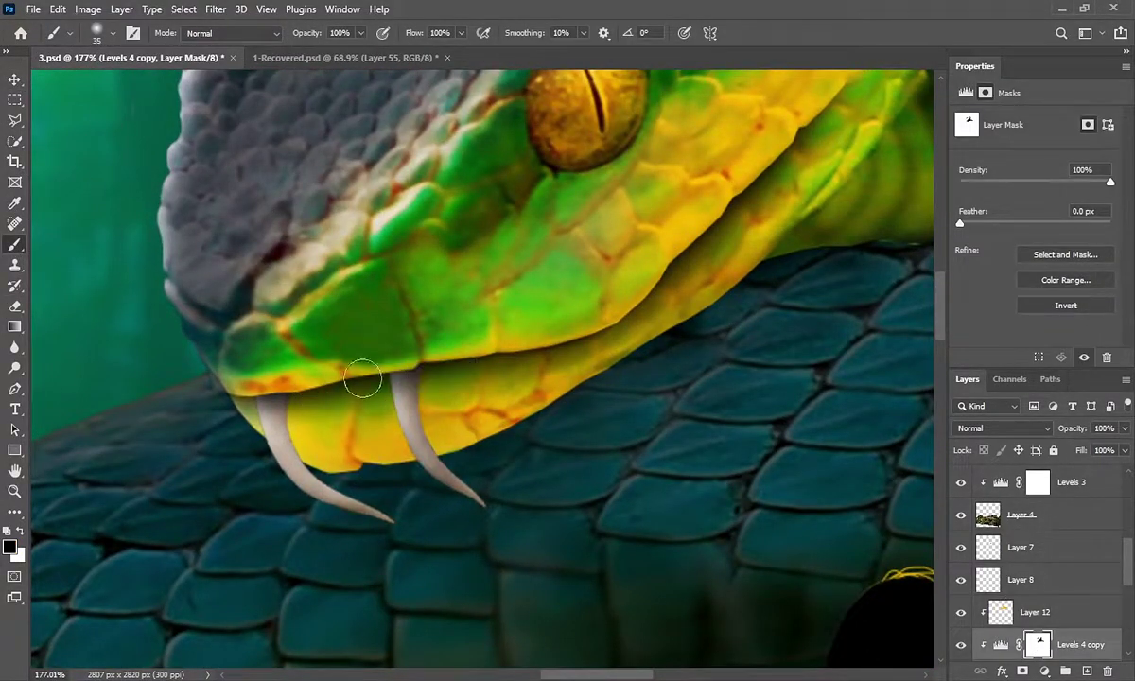
{"action": "left_click_drag", "start_coordinate": [359, 378], "coordinate": [388, 462]}
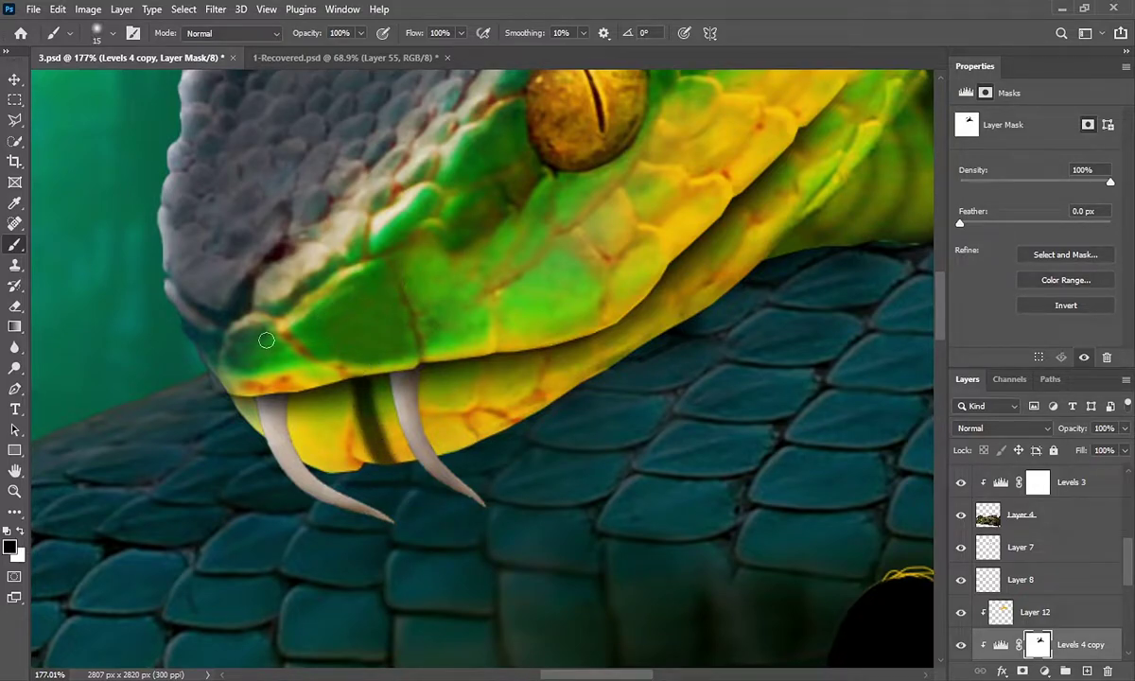
{"action": "left_click", "coordinate": [1000, 615]}
{"action": "key", "text": "ctrl+0"}
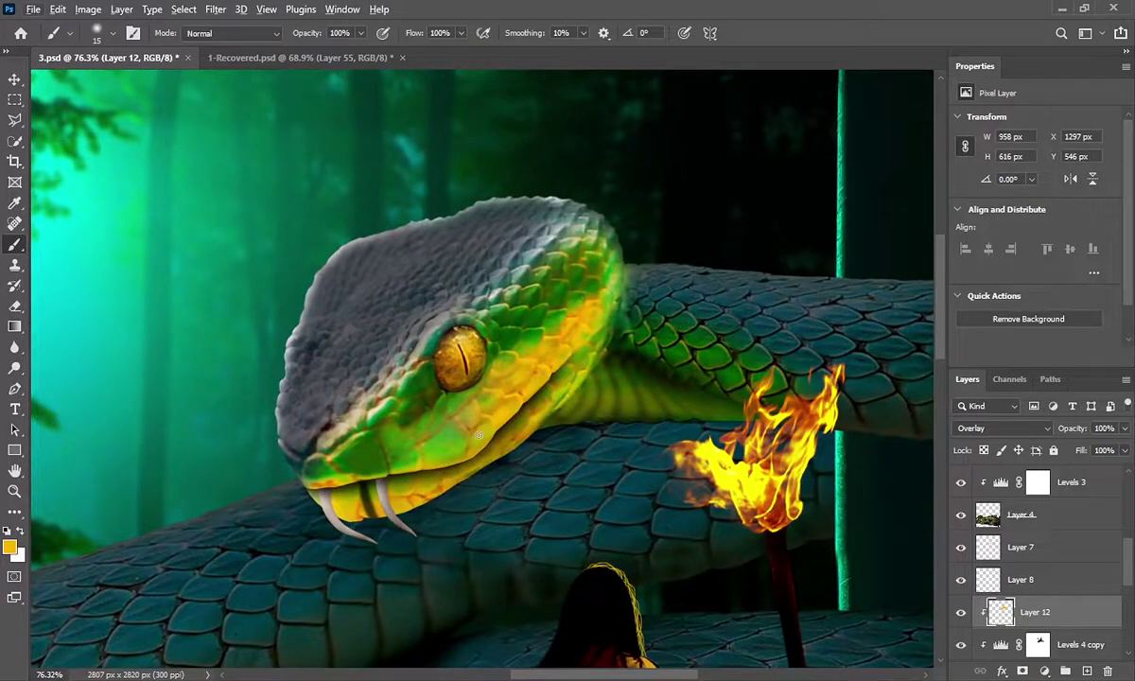
Step: Paint cyan over the snake's head on a new layer, splitting Blend If so scales show through
{"action": "left_click", "coordinate": [1087, 672]}
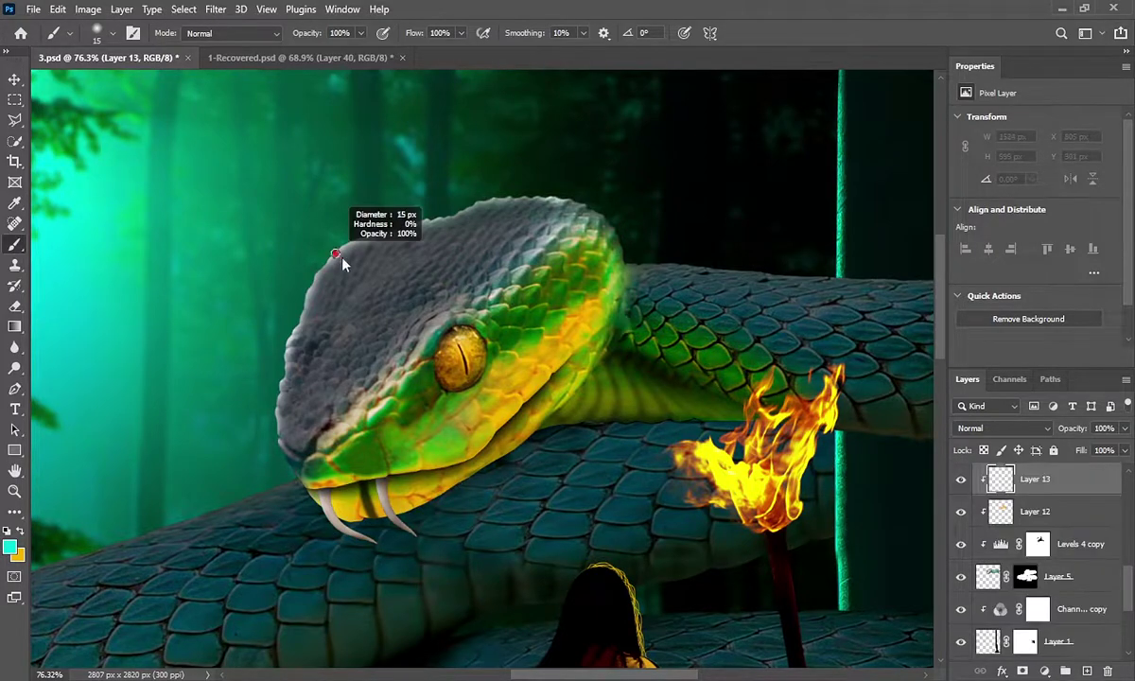
{"action": "mouse_move", "coordinate": [568, 199]}
{"action": "left_mouse_down"}
{"action": "mouse_move", "coordinate": [360, 388]}
{"action": "mouse_move", "coordinate": [445, 246]}
{"action": "left_mouse_up"}
{"action": "left_click_drag", "start_coordinate": [322, 283], "coordinate": [395, 329]}
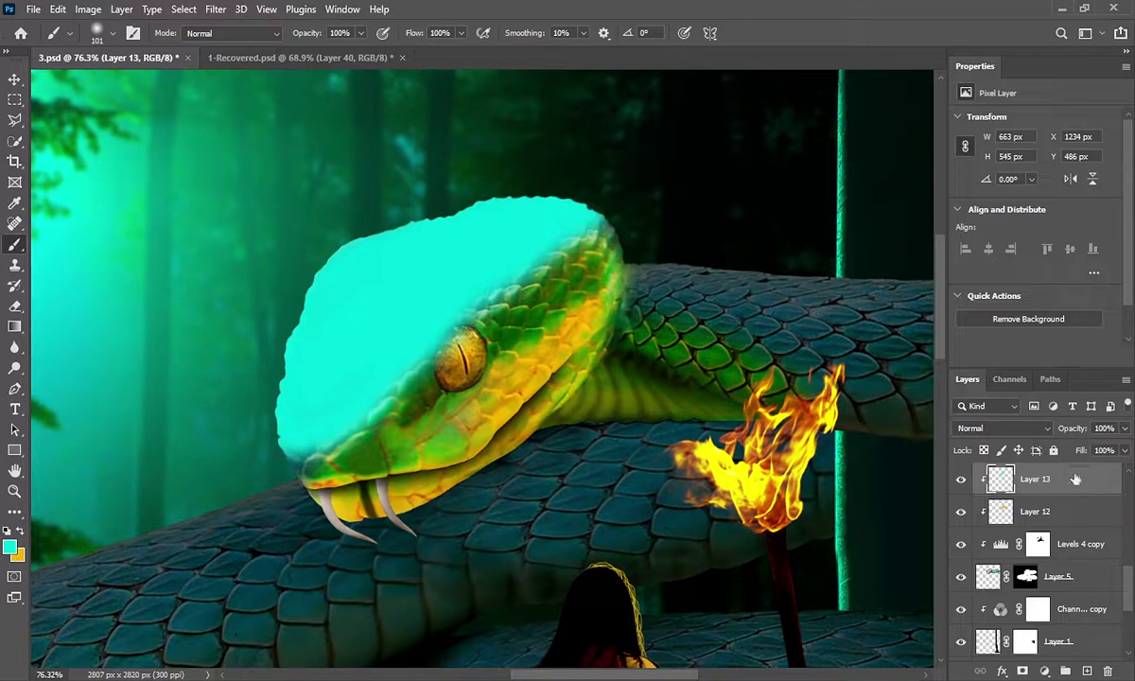
{"action": "left_click_drag", "start_coordinate": [731, 364], "coordinate": [799, 363]}
{"action": "key", "text": "ctrl+0"}
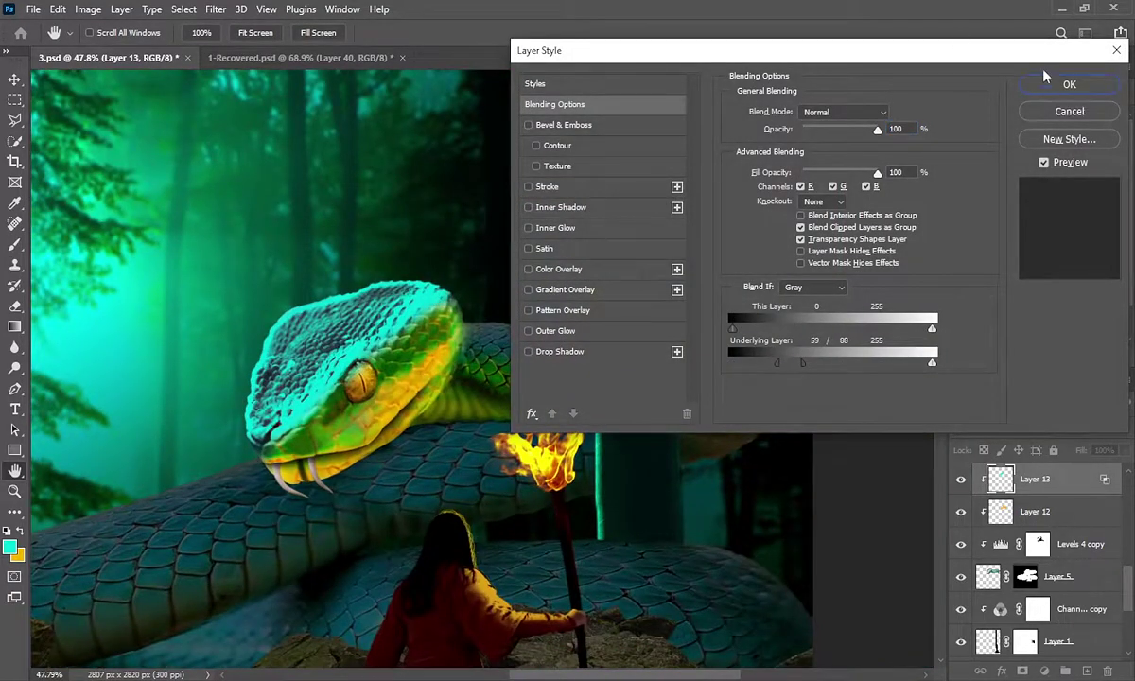
{"action": "left_click", "coordinate": [1048, 81]}
Step: Darken the top of the snake's head by painting on the Levels 4 copy mask
{"action": "scroll", "coordinate": [145, 385], "scroll_direction": "down", "scroll_amount": 5}
{"action": "scroll", "coordinate": [236, 276], "scroll_direction": "up", "scroll_amount": 3}
{"action": "scroll", "coordinate": [455, 416], "scroll_direction": "up", "scroll_amount": 2}
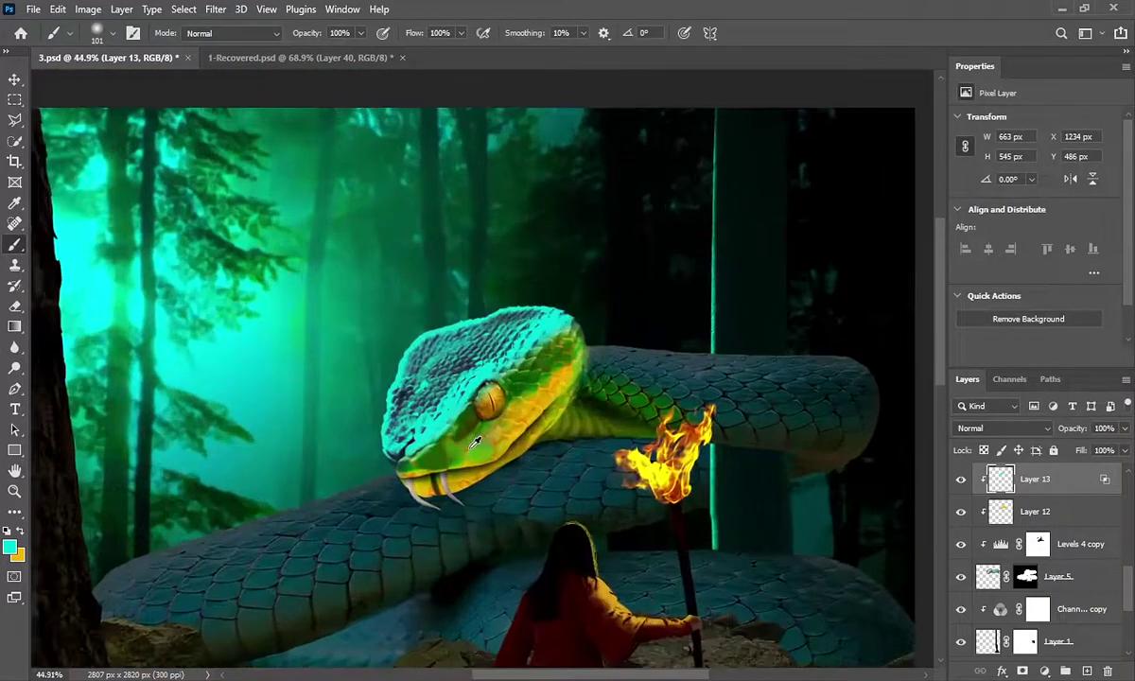
{"action": "scroll", "coordinate": [476, 442], "scroll_direction": "up", "scroll_amount": 2}
{"action": "left_click", "coordinate": [1038, 544]}
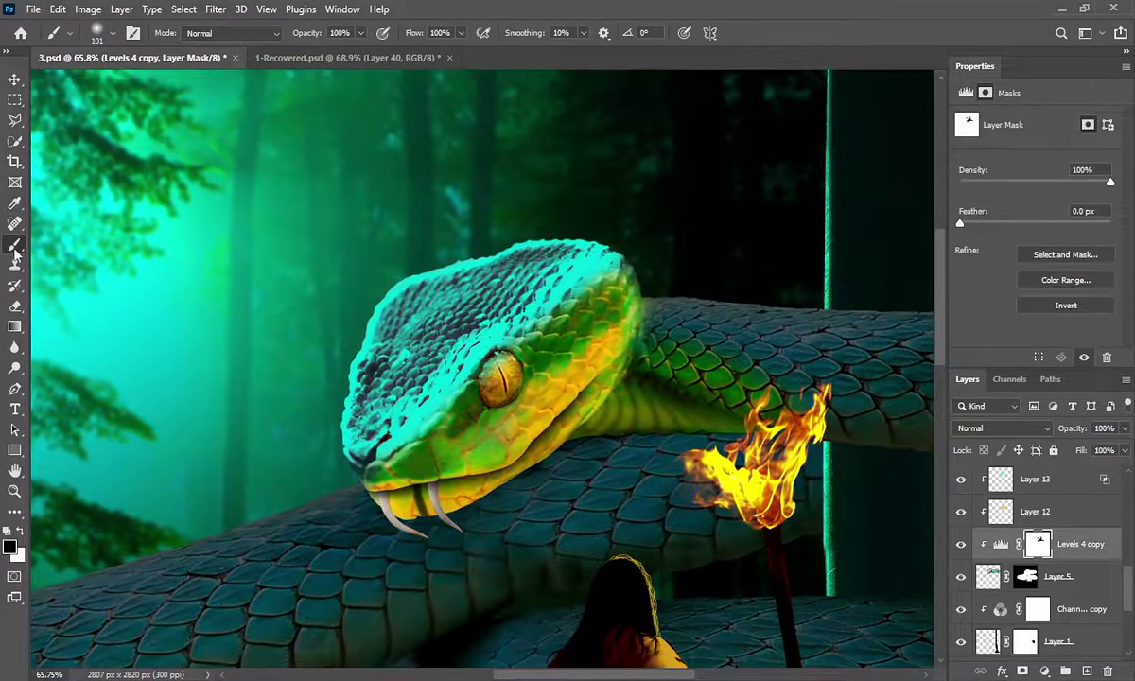
{"action": "key", "text": "x"}
{"action": "mouse_move", "coordinate": [558, 270]}
{"action": "left_mouse_down"}
{"action": "mouse_move", "coordinate": [515, 284]}
{"action": "mouse_move", "coordinate": [407, 379]}
{"action": "mouse_move", "coordinate": [454, 331]}
{"action": "mouse_move", "coordinate": [499, 374]}
{"action": "left_mouse_up"}
Step: Erase the yellow tint from the snake's eye on the green-yellow overlay layer
{"action": "left_click", "coordinate": [1031, 511]}
{"action": "left_click", "coordinate": [15, 307]}
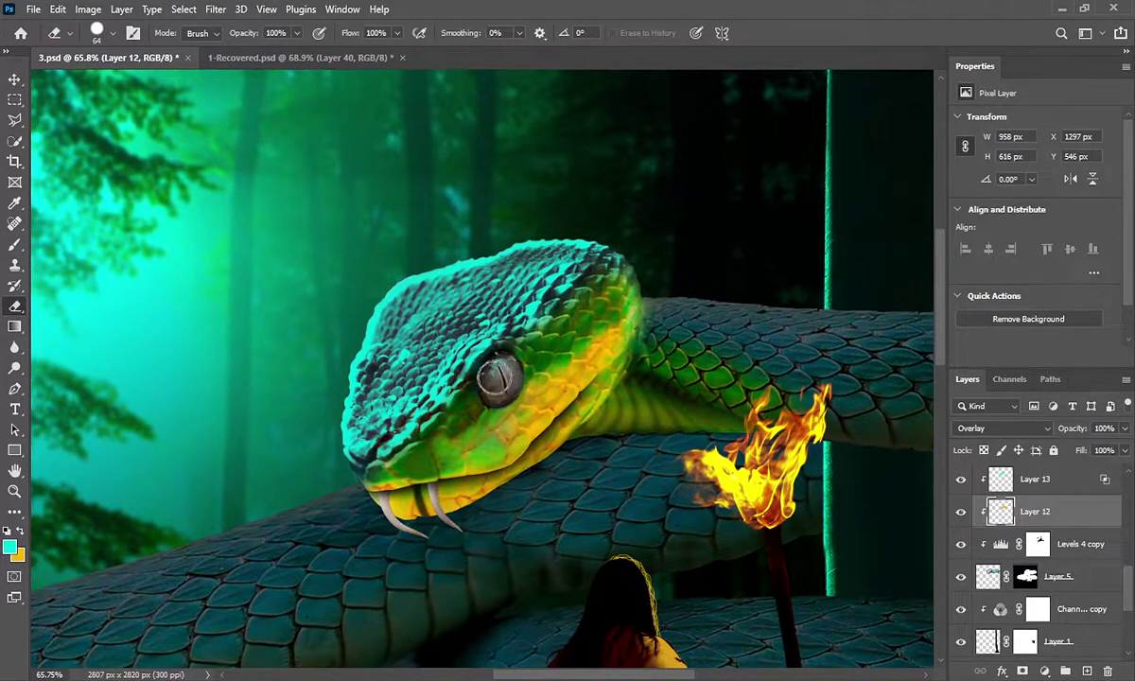
{"action": "left_click", "coordinate": [1012, 482]}
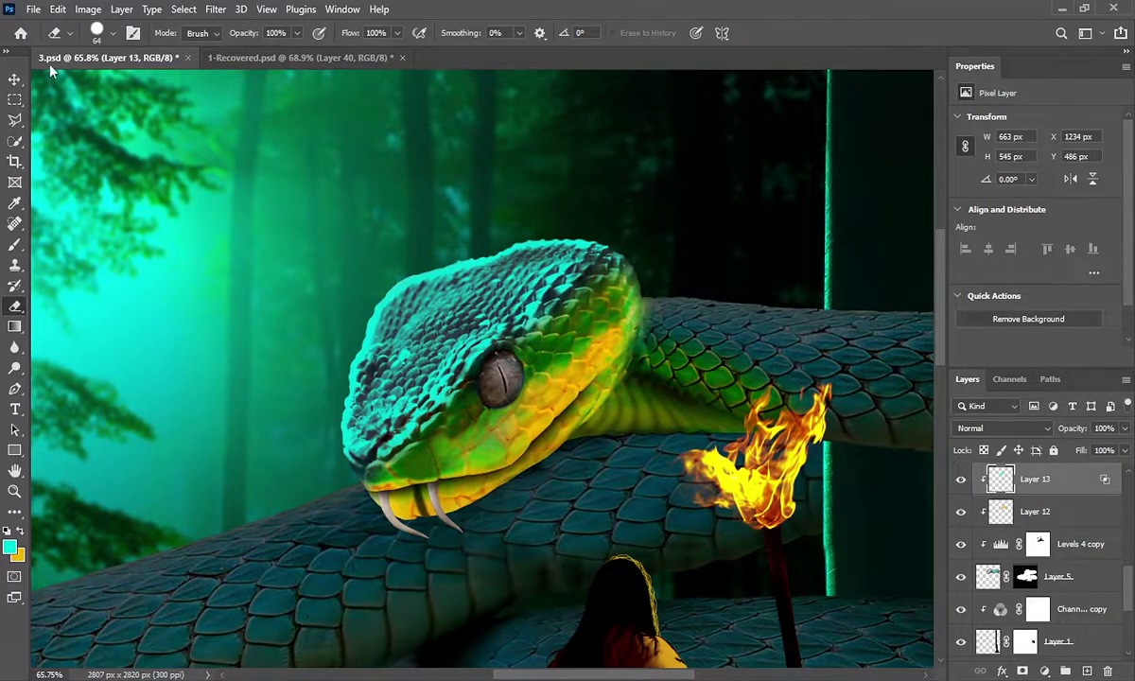
{"action": "left_click", "coordinate": [14, 79]}
{"action": "scroll", "coordinate": [1031, 558], "scroll_direction": "up", "scroll_amount": 1}
Step: On Layer 14, paint yellow along both fangs and set the layer to Overlay
{"action": "scroll", "coordinate": [1031, 567], "scroll_direction": "up", "scroll_amount": 1}
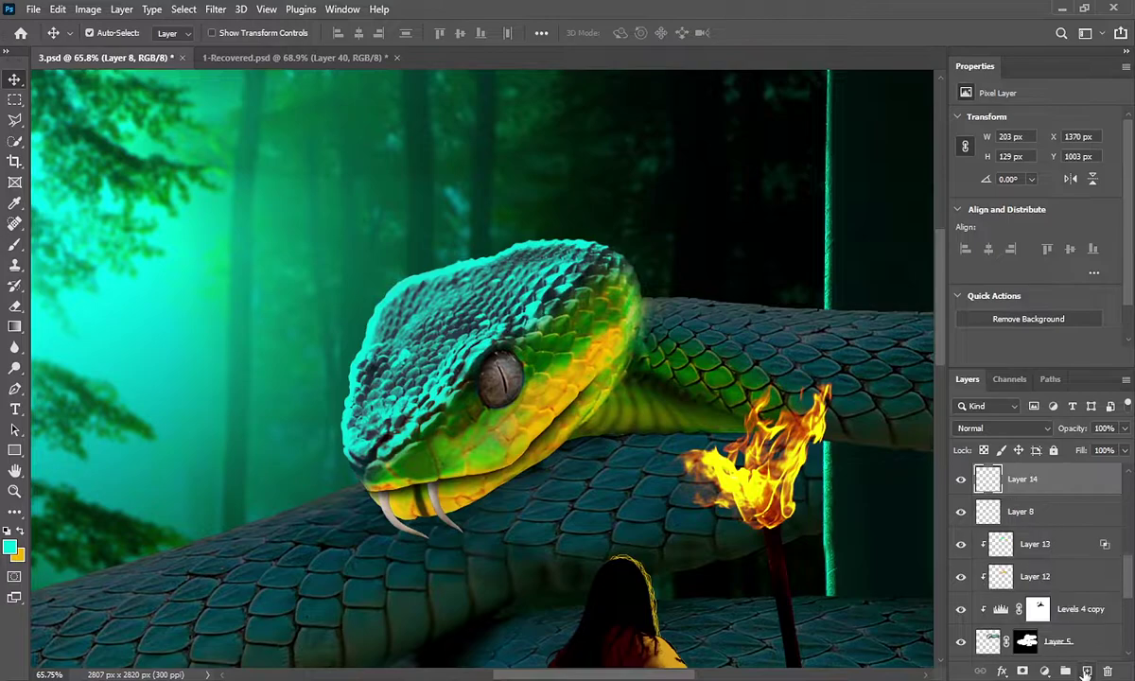
{"action": "left_click", "coordinate": [986, 482]}
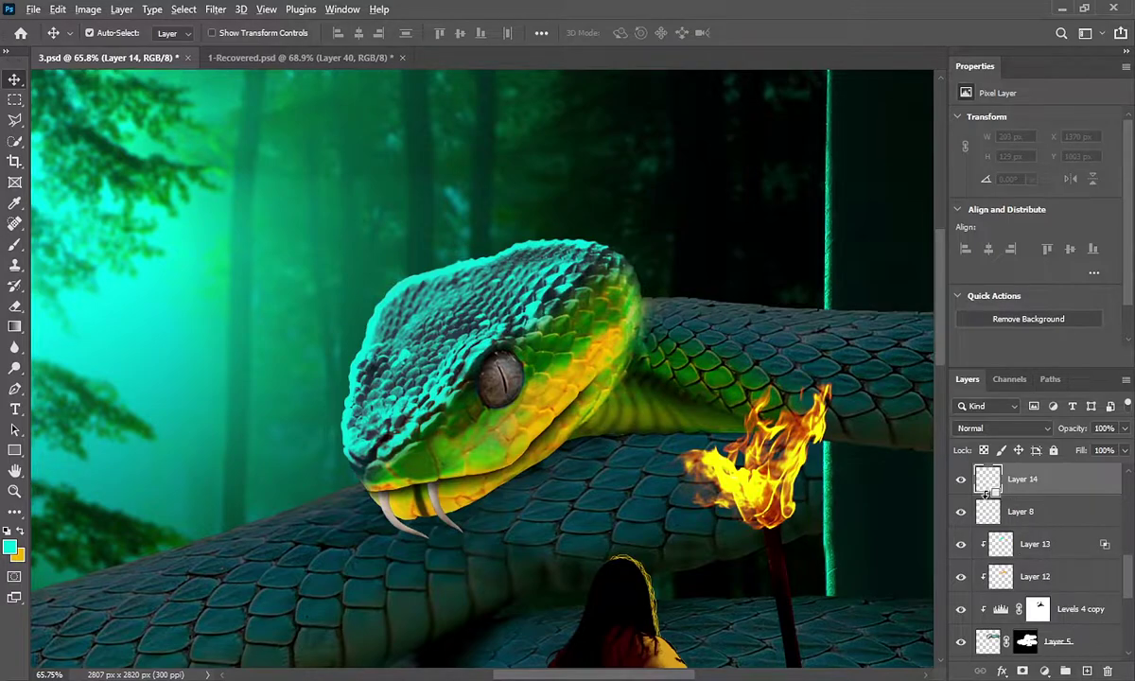
{"action": "left_click", "coordinate": [15, 244]}
{"action": "scroll", "coordinate": [407, 510], "scroll_direction": "up", "scroll_amount": 5}
{"action": "scroll", "coordinate": [407, 511], "scroll_direction": "up", "scroll_amount": 5}
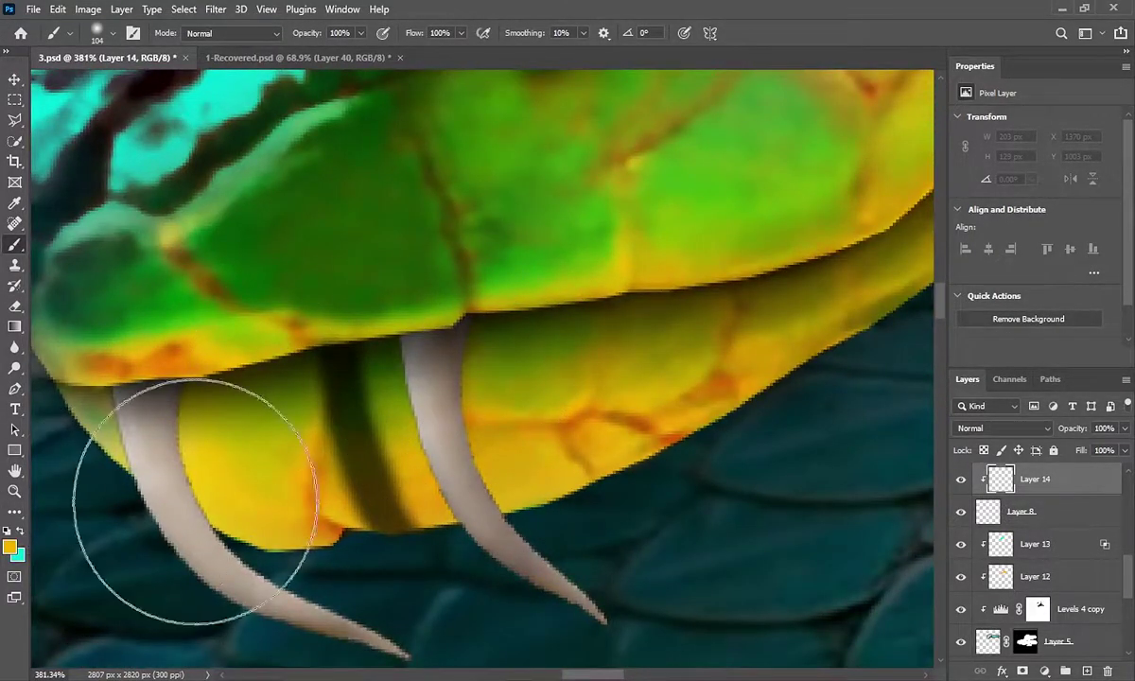
{"action": "left_click_drag", "start_coordinate": [454, 336], "coordinate": [519, 515]}
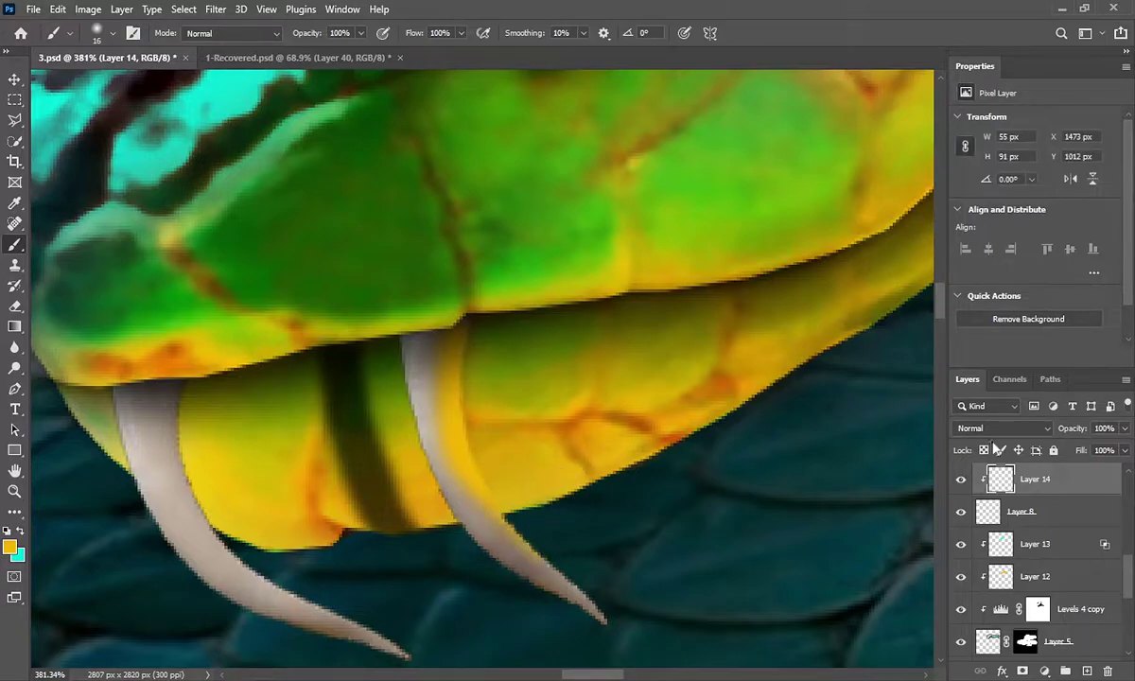
{"action": "left_click", "coordinate": [1001, 429]}
{"action": "left_click", "coordinate": [976, 473]}
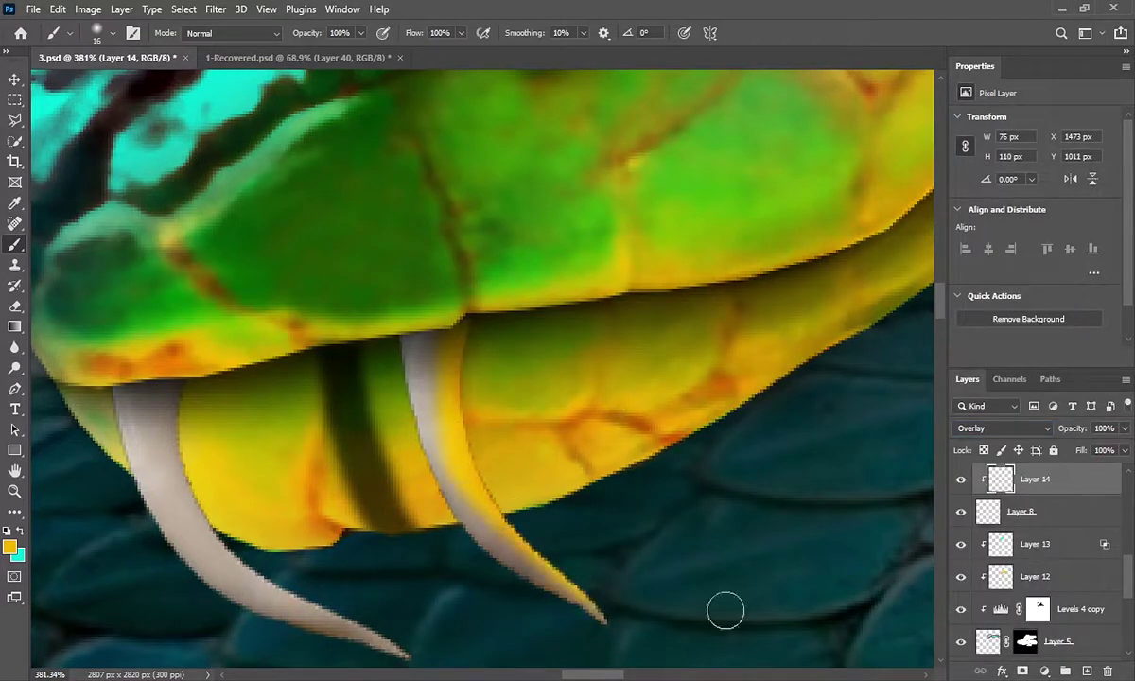
{"action": "left_click_drag", "start_coordinate": [156, 355], "coordinate": [387, 644]}
Step: Shade the fangs' inner edges black, add a bright yellow streak, and zoom out
{"action": "key", "text": "x"}
{"action": "left_click", "coordinate": [9, 546]}
{"action": "left_click", "coordinate": [364, 350]}
{"action": "key", "text": "Return"}
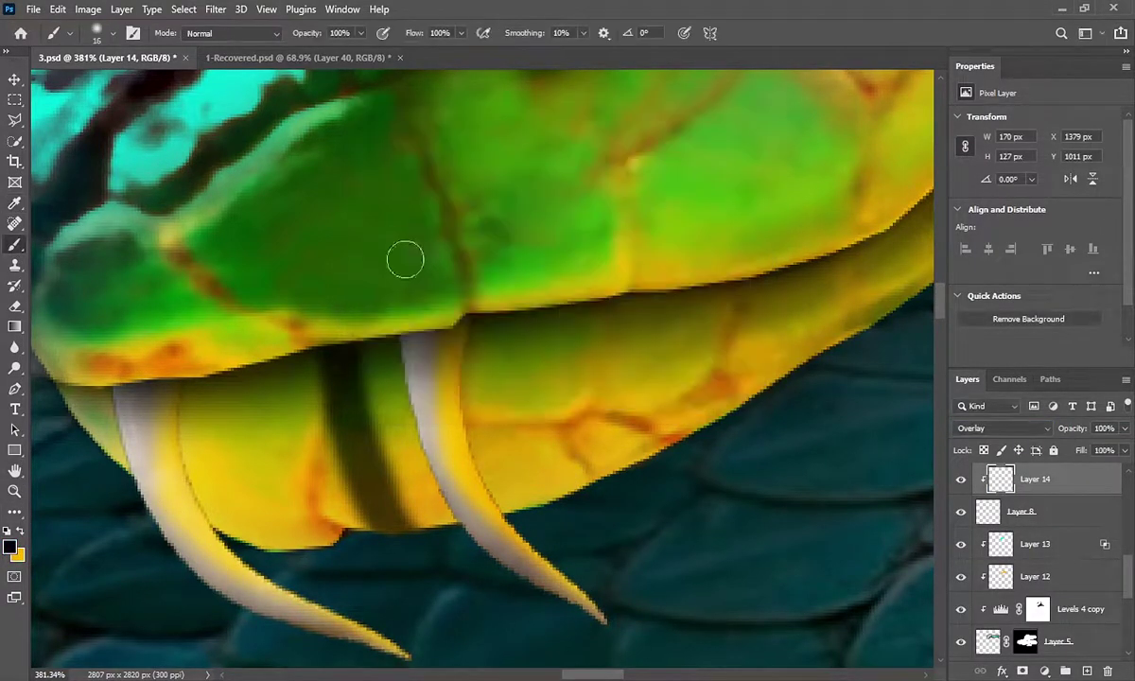
{"action": "left_click_drag", "start_coordinate": [407, 327], "coordinate": [591, 606]}
{"action": "left_click_drag", "start_coordinate": [123, 378], "coordinate": [369, 644]}
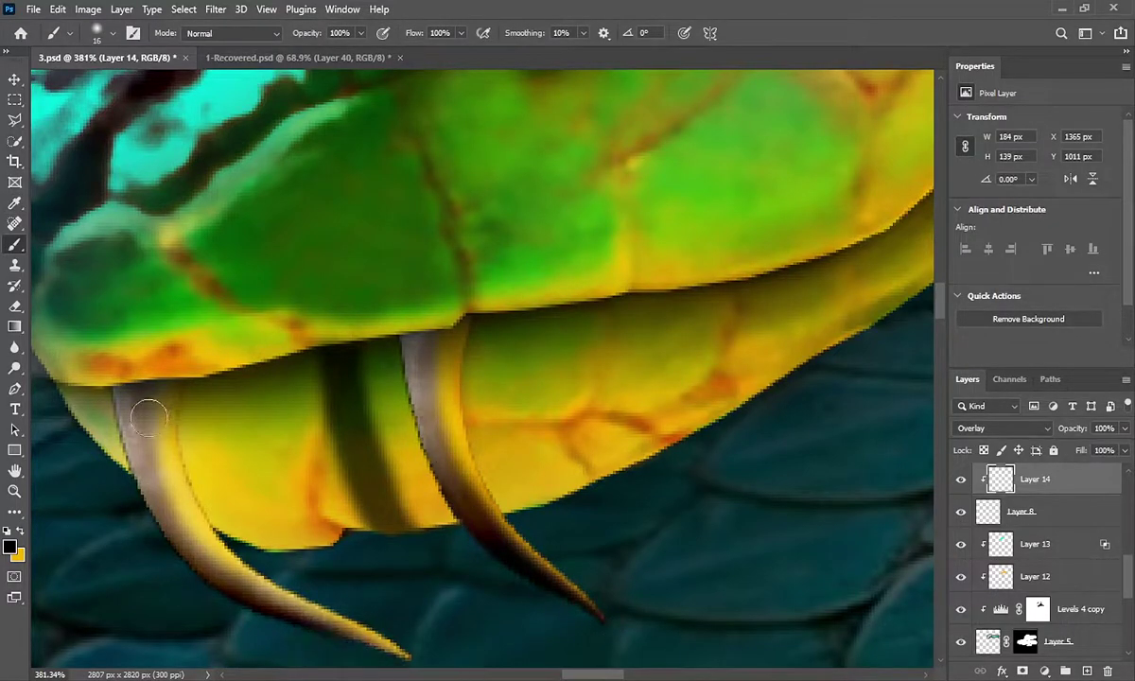
{"action": "left_click_drag", "start_coordinate": [170, 419], "coordinate": [321, 593]}
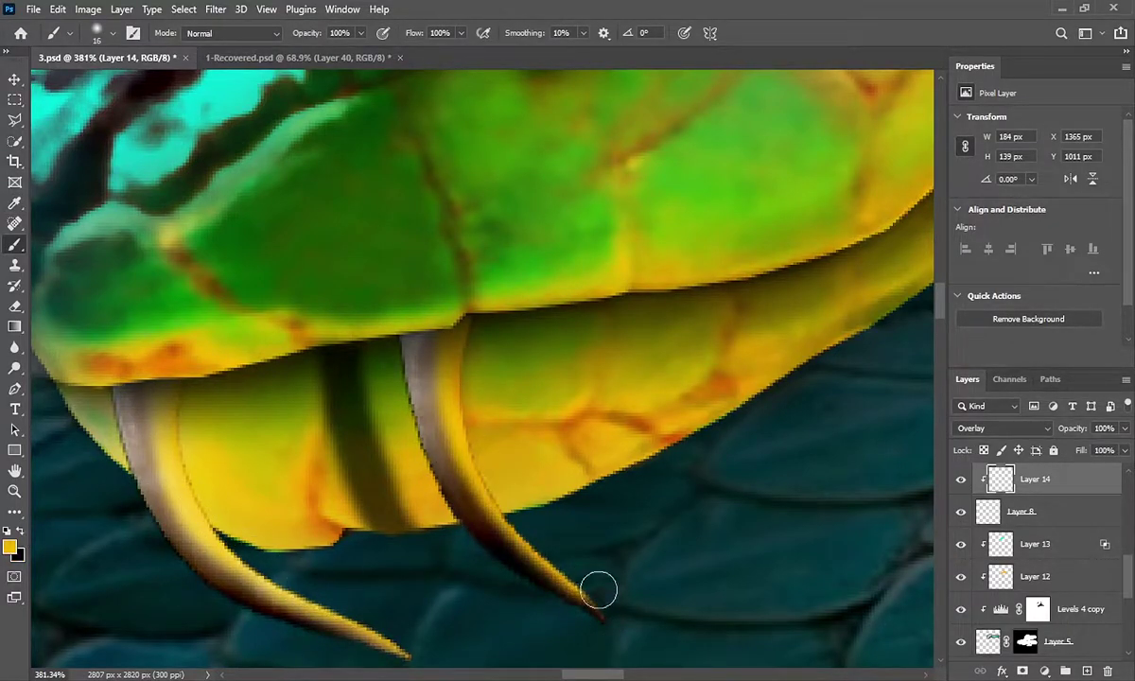
{"action": "key", "text": "z"}
{"action": "left_click_drag", "start_coordinate": [598, 588], "coordinate": [401, 308]}
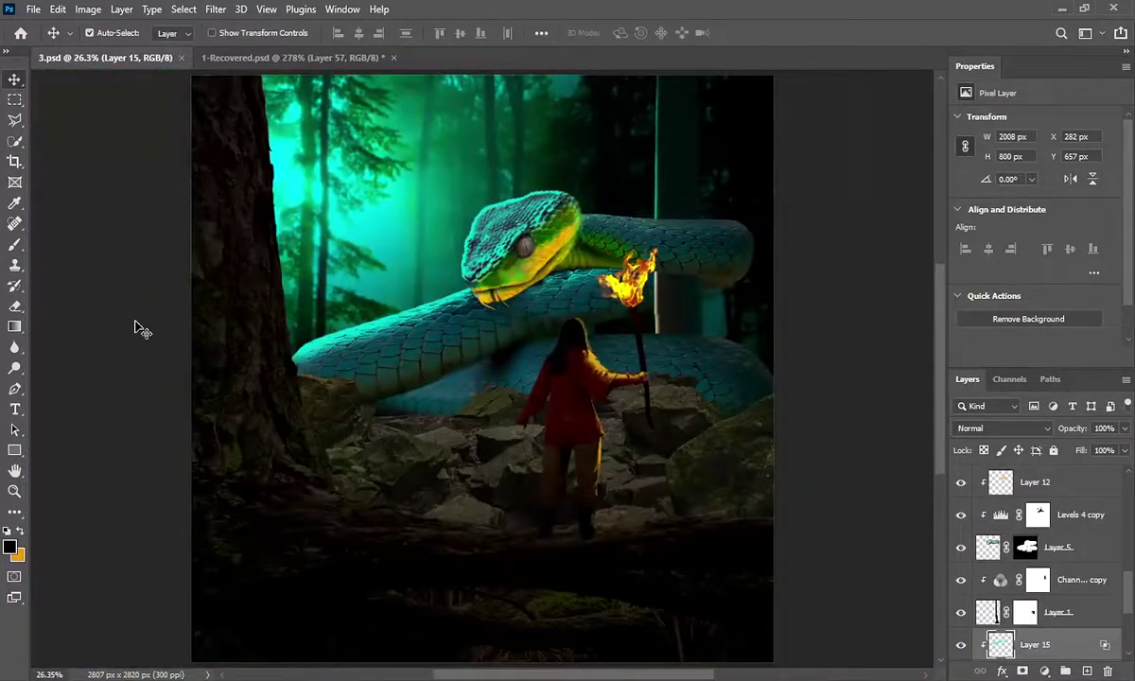
Step: Paint a large soft orange glow over the torch flame on a new Linear Dodge (Add) layer at 66%
{"action": "scroll", "coordinate": [1088, 487], "scroll_direction": "down", "scroll_amount": 3}
{"action": "scroll", "coordinate": [1069, 483], "scroll_direction": "down", "scroll_amount": 3}
{"action": "left_click", "coordinate": [1068, 483]}
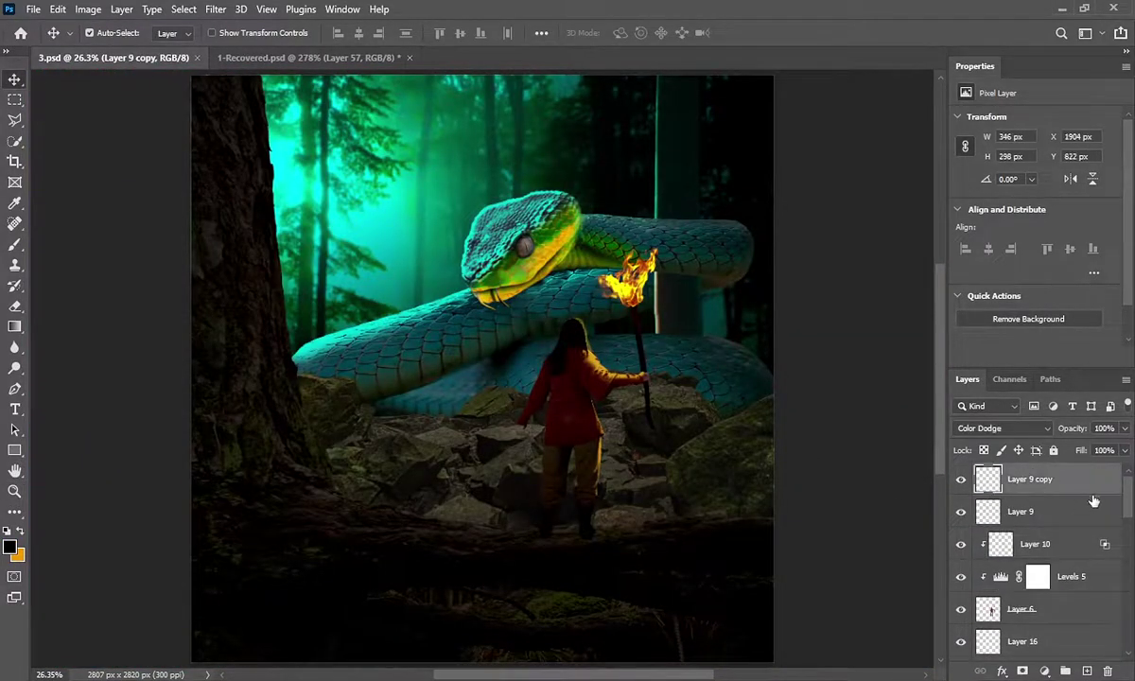
{"action": "left_click", "coordinate": [14, 245]}
{"action": "left_click_drag", "start_coordinate": [623, 270], "coordinate": [641, 263]}
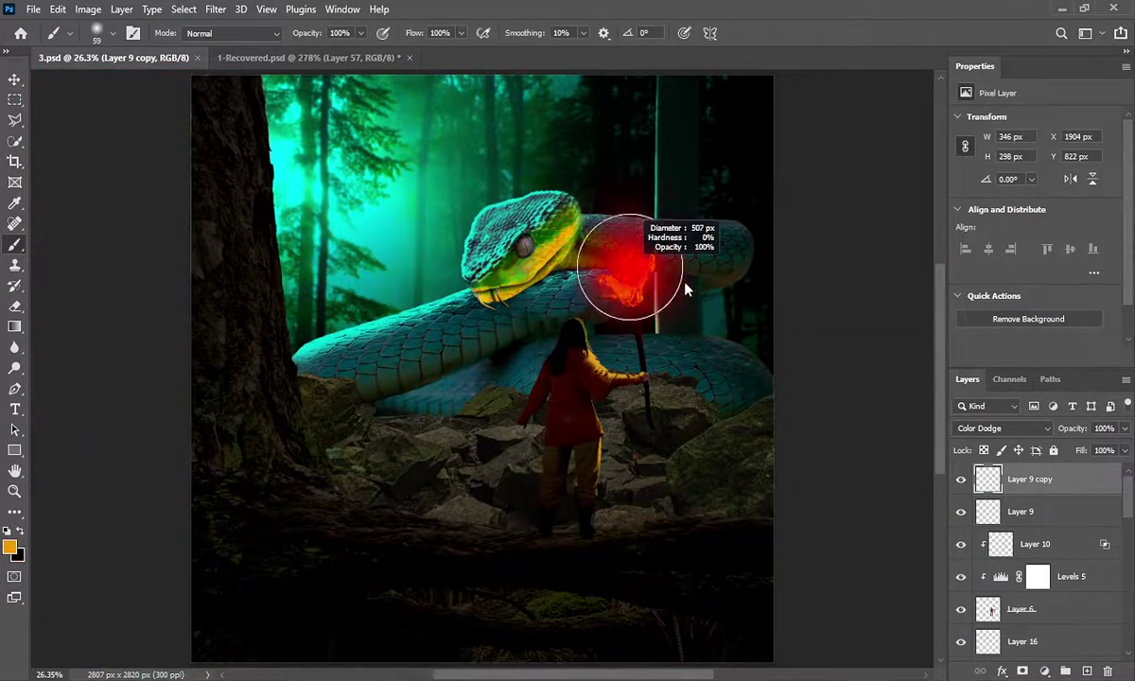
{"action": "key", "text": "ctrl+shift+alt+n"}
{"action": "left_click", "coordinate": [1003, 428]}
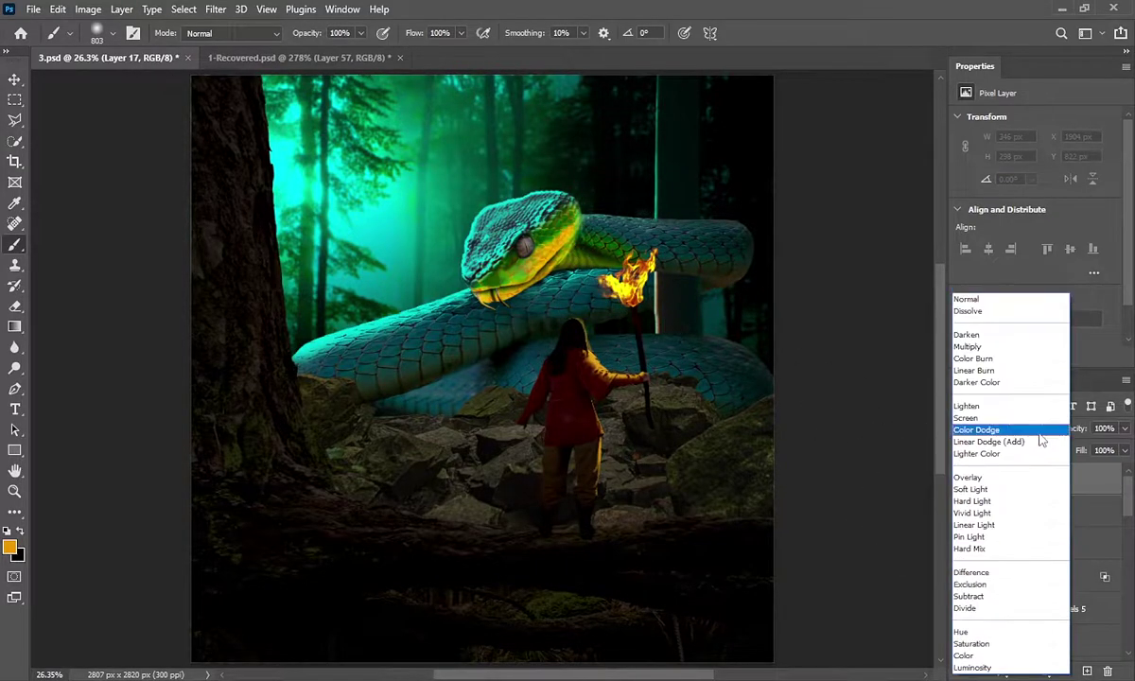
{"action": "left_click", "coordinate": [941, 440]}
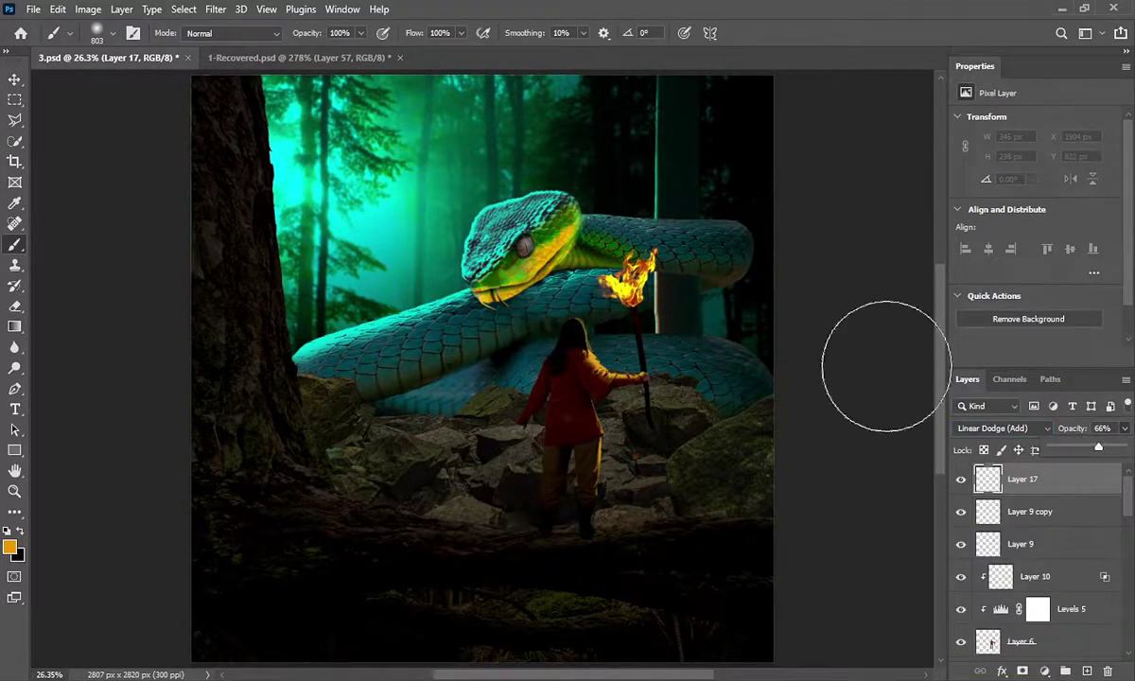
{"action": "left_click", "coordinate": [639, 284]}
{"action": "scroll", "coordinate": [1115, 629], "scroll_direction": "down", "scroll_amount": 5}
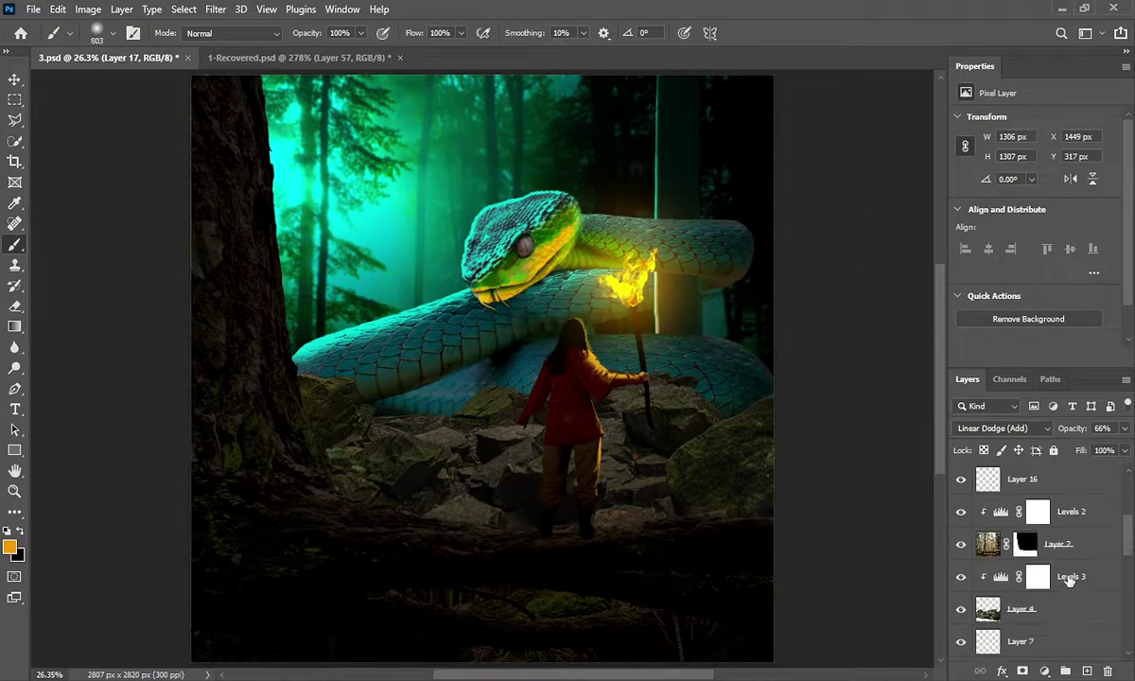
{"action": "left_click", "coordinate": [1088, 511]}
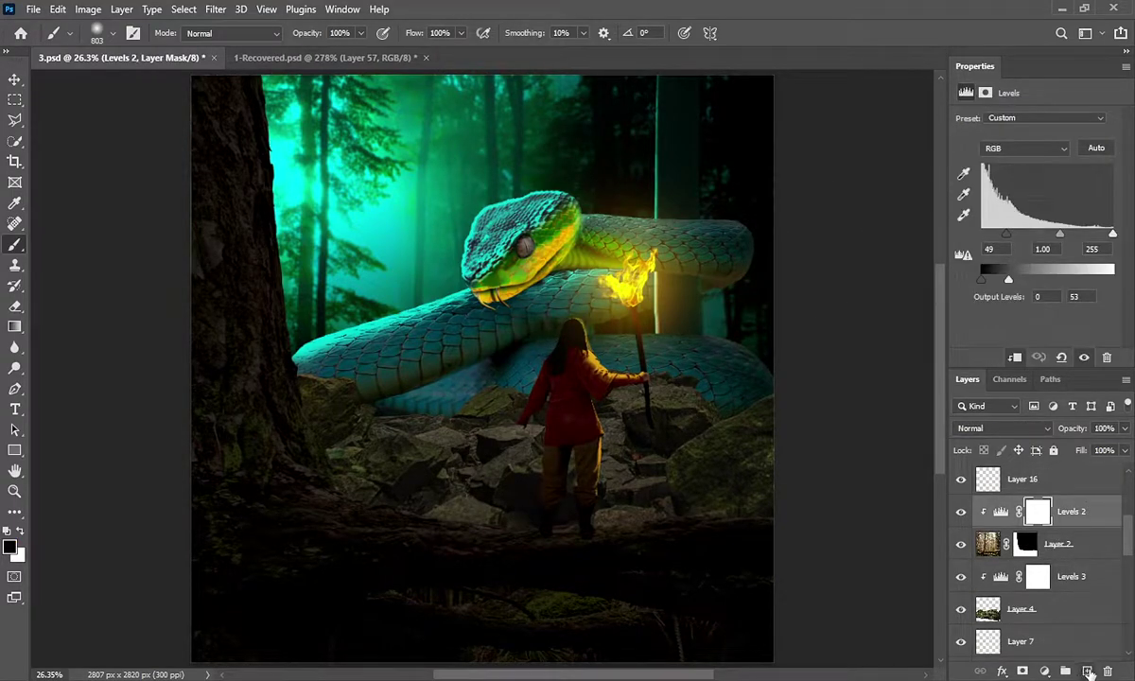
Step: Paint orange light along the trunk and log on a clipped layer, splitting the Blend If black slider
{"action": "left_click", "coordinate": [1088, 672]}
{"action": "left_click", "coordinate": [986, 524], "text": "alt"}
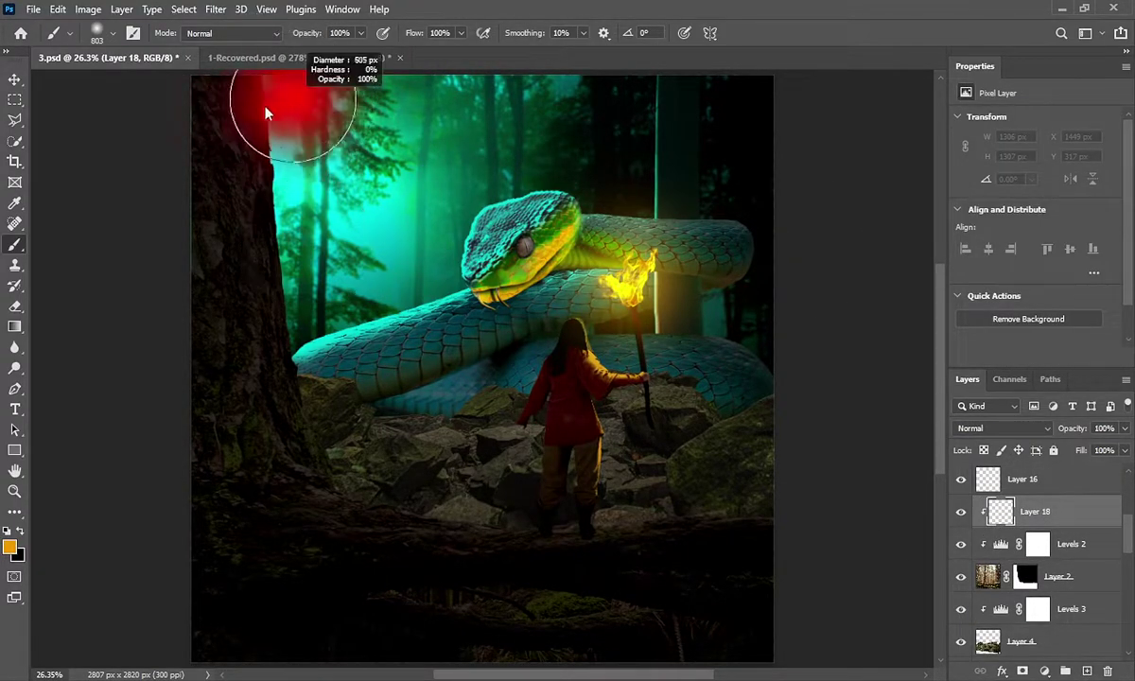
{"action": "mouse_move", "coordinate": [248, 87]}
{"action": "left_mouse_down"}
{"action": "mouse_move", "coordinate": [281, 173]}
{"action": "mouse_move", "coordinate": [784, 501]}
{"action": "left_mouse_up"}
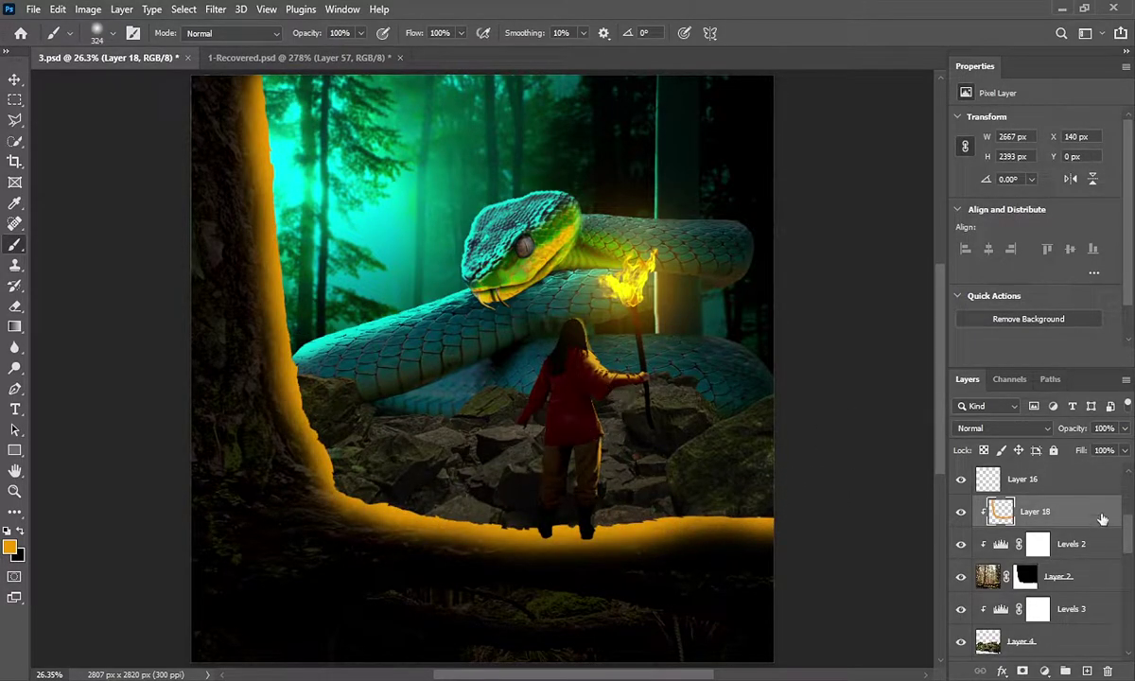
{"action": "double_click", "coordinate": [1079, 511]}
{"action": "left_click_drag", "start_coordinate": [735, 363], "coordinate": [766, 369]}
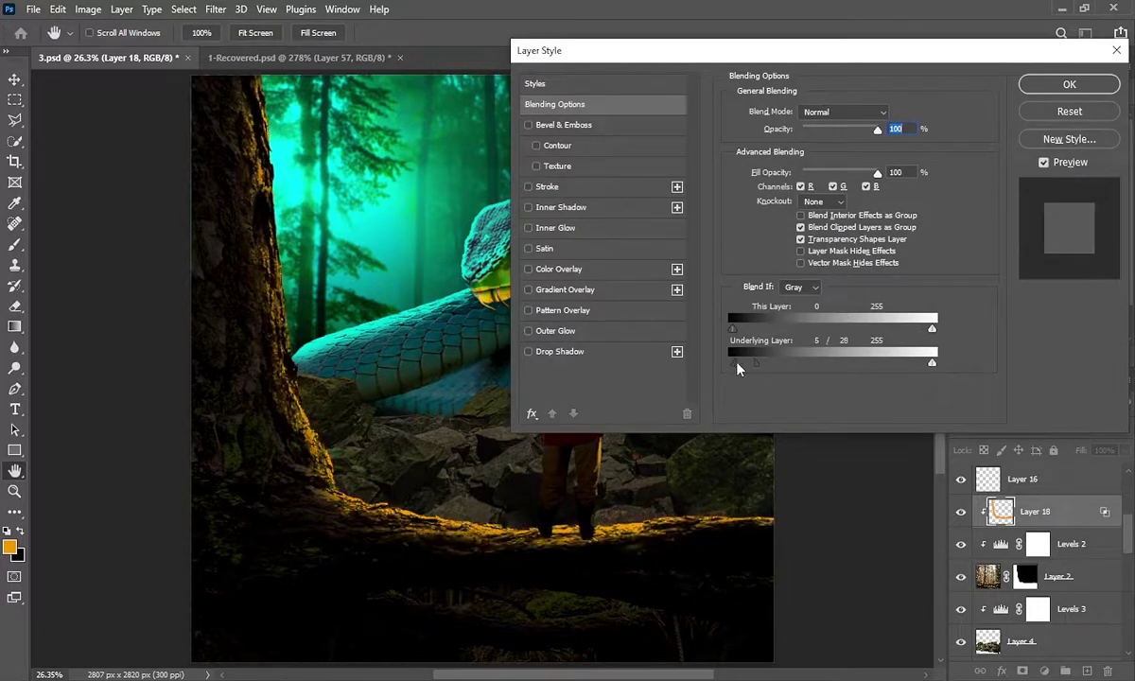
{"action": "left_click", "coordinate": [1069, 84]}
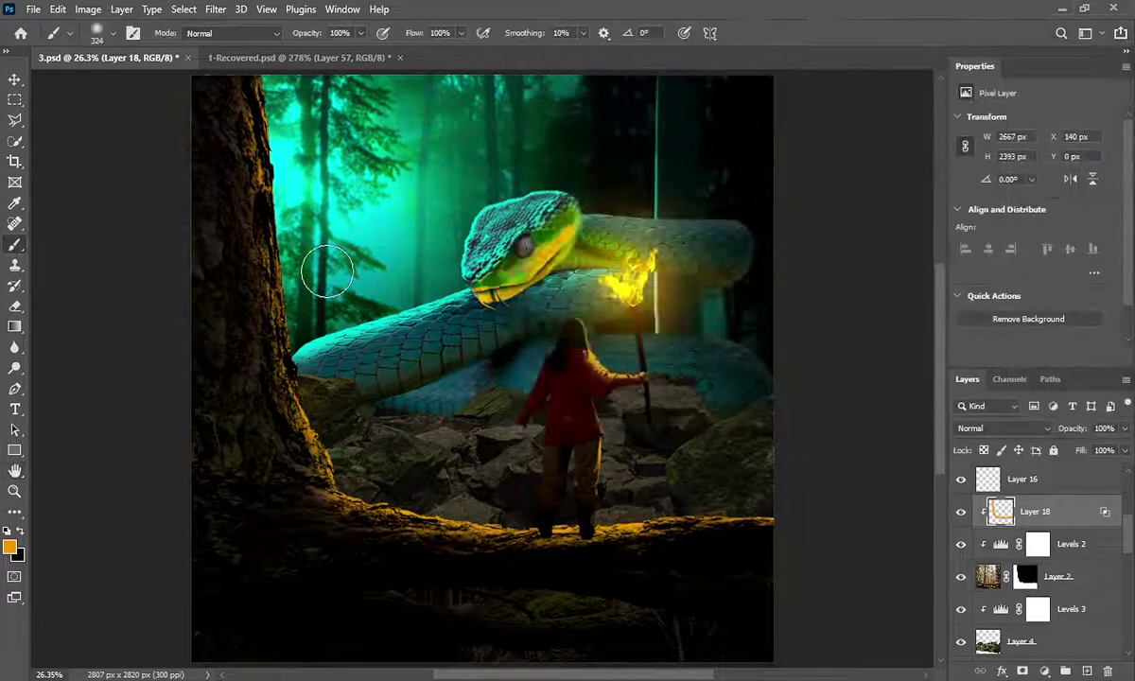
Step: Add another empty layer above Layer 18 with black as the brush colour
{"action": "left_click", "coordinate": [1087, 670]}
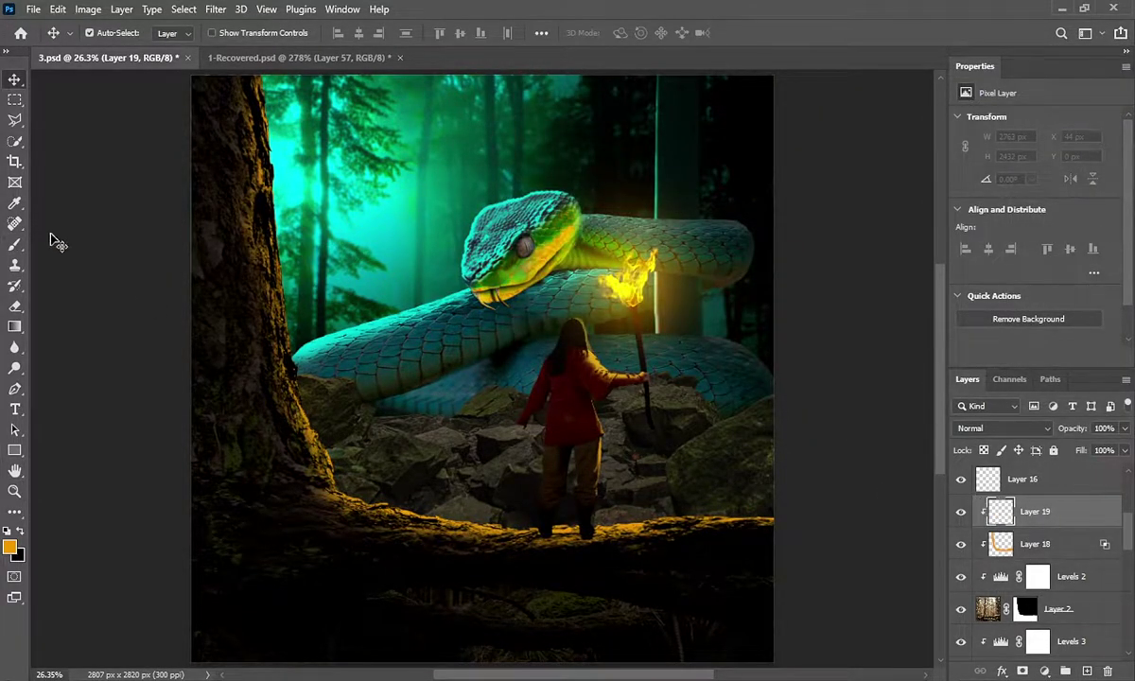
{"action": "left_click", "coordinate": [14, 244]}
{"action": "left_click", "coordinate": [21, 531]}
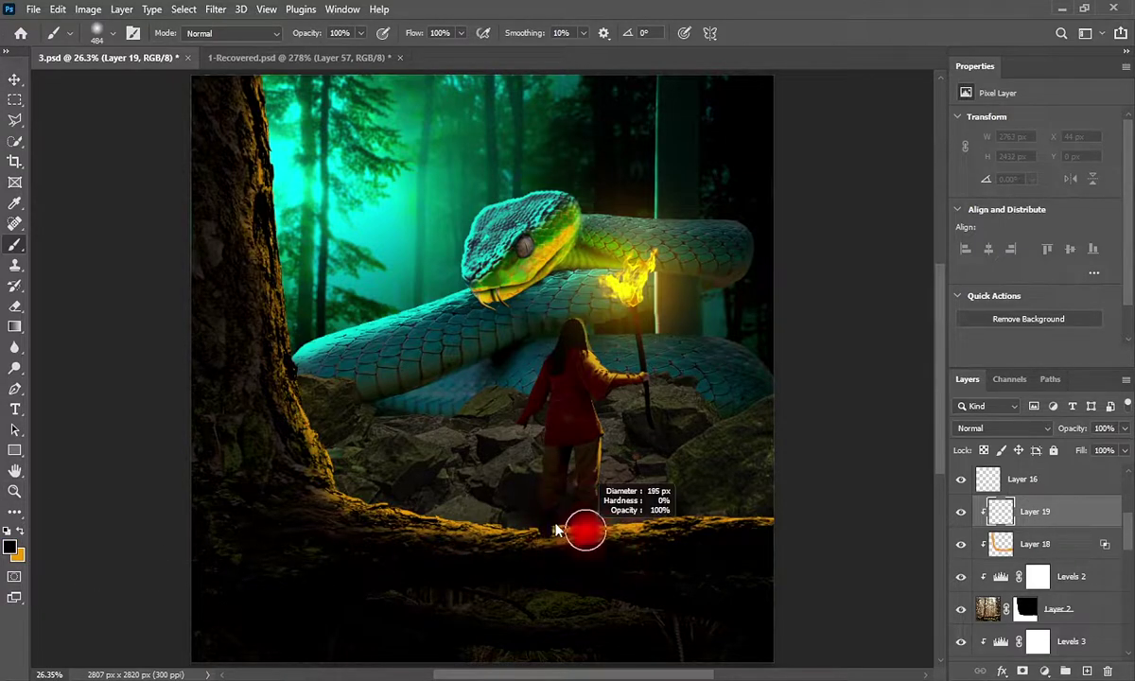
{"action": "scroll", "coordinate": [556, 532], "scroll_direction": "up", "scroll_amount": 3}
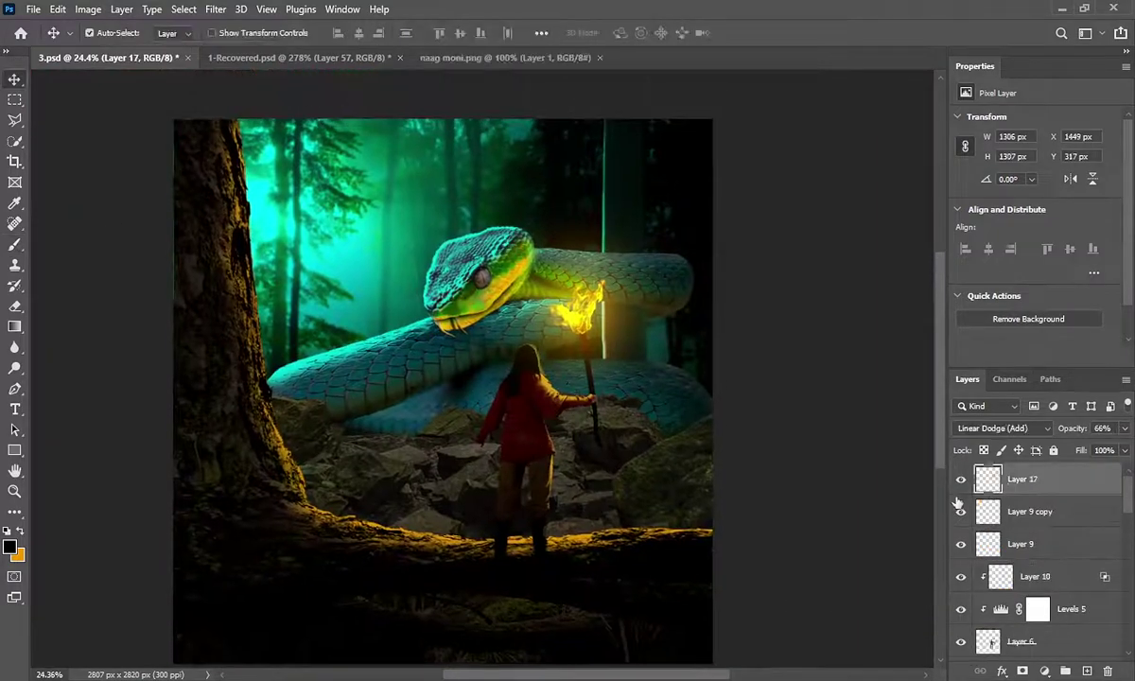
Step: Bring the naag moni.png gem onto the rocks and mask its lower part behind a stone
{"action": "left_click", "coordinate": [506, 58]}
{"action": "mouse_move", "coordinate": [482, 329]}
{"action": "left_mouse_down"}
{"action": "mouse_move", "coordinate": [336, 369]}
{"action": "mouse_move", "coordinate": [348, 441]}
{"action": "mouse_move", "coordinate": [454, 530]}
{"action": "left_mouse_up"}
{"action": "scroll", "coordinate": [349, 441], "scroll_direction": "up", "scroll_amount": 5}
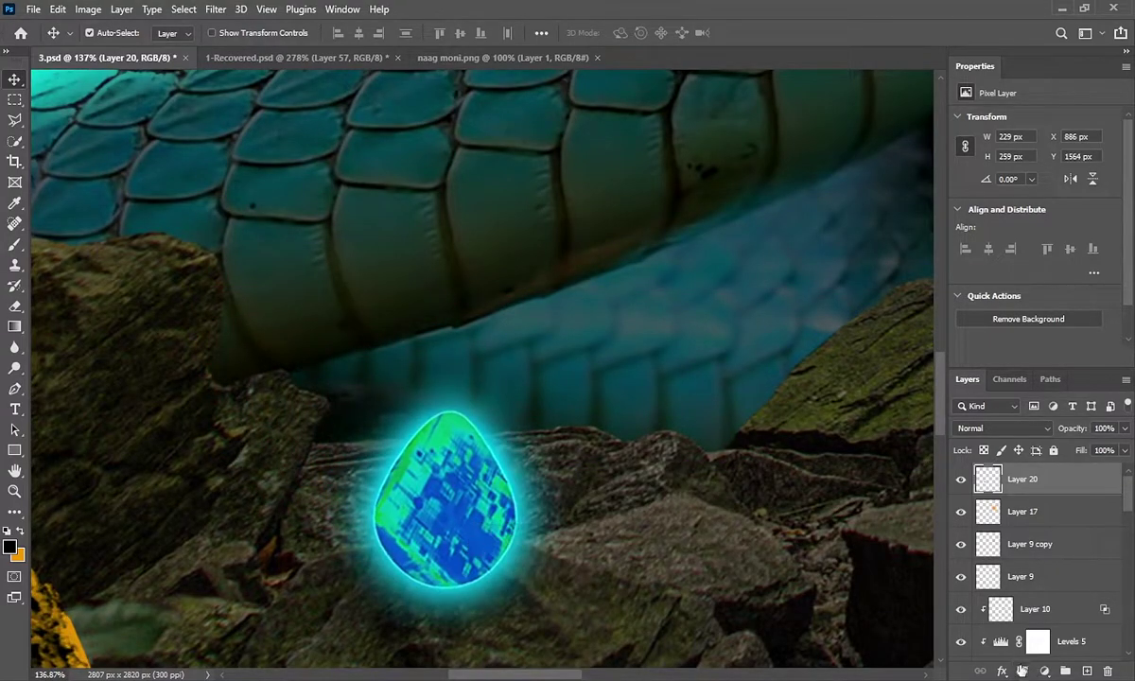
{"action": "left_click", "coordinate": [1022, 671]}
{"action": "left_click", "coordinate": [15, 246]}
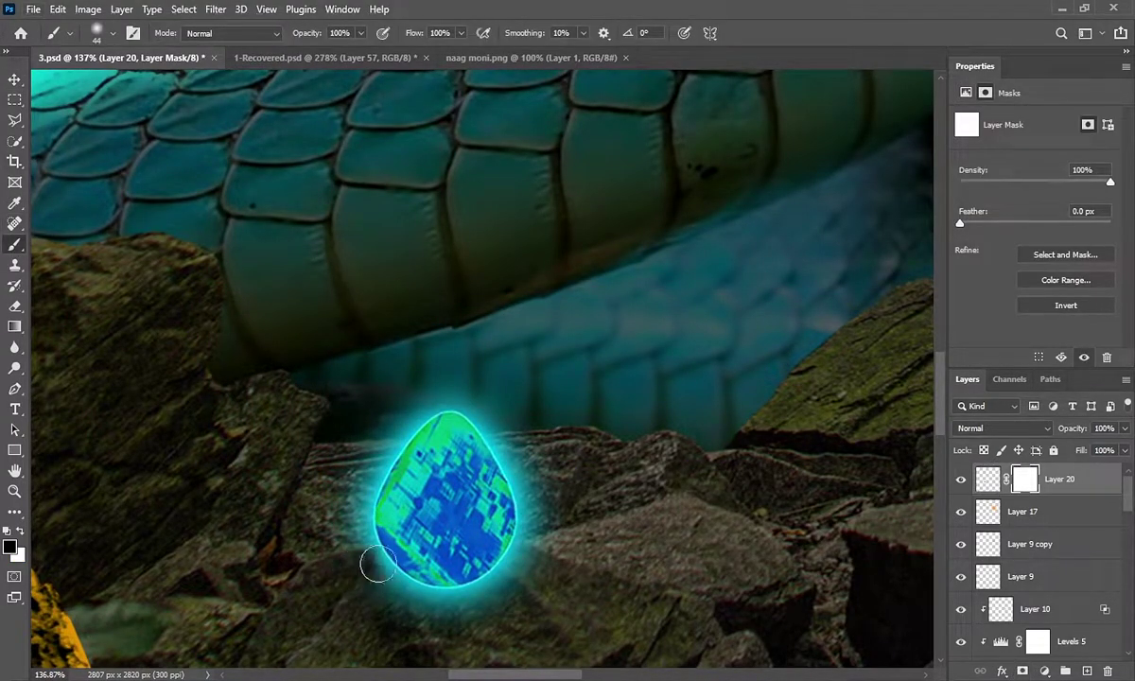
{"action": "left_click_drag", "start_coordinate": [375, 563], "coordinate": [515, 599]}
Step: Pan the view to the snake and woman and select Layer 4
{"action": "scroll", "coordinate": [332, 615], "scroll_direction": "down", "scroll_amount": 3, "text": "alt"}
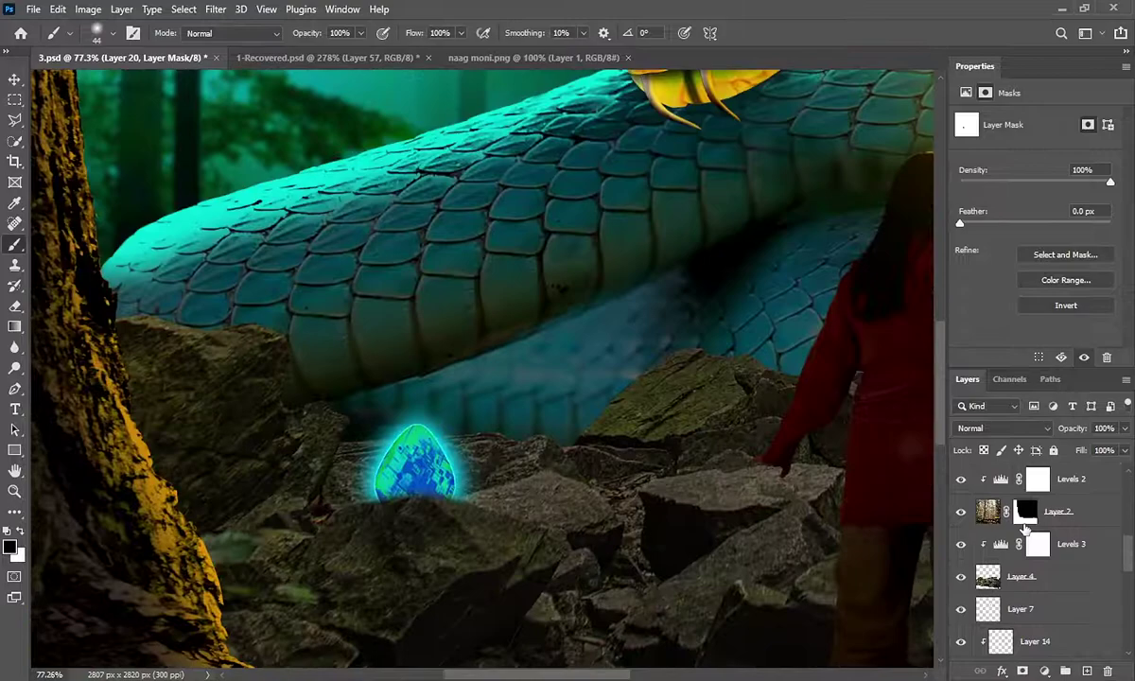
{"action": "scroll", "coordinate": [332, 615], "scroll_direction": "down", "scroll_amount": 1, "text": "alt"}
{"action": "left_click_drag", "start_coordinate": [613, 531], "coordinate": [266, 515]}
{"action": "scroll", "coordinate": [283, 482], "scroll_direction": "down", "scroll_amount": 1, "text": "alt"}
{"action": "key", "text": "v"}
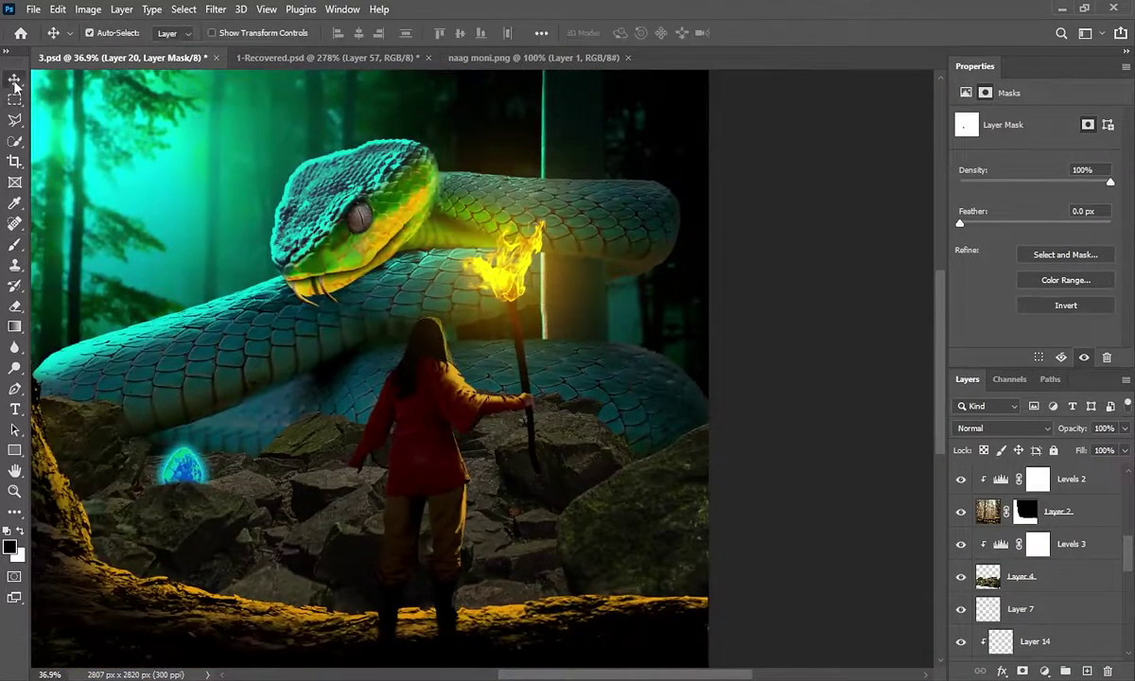
{"action": "left_click", "coordinate": [360, 511]}
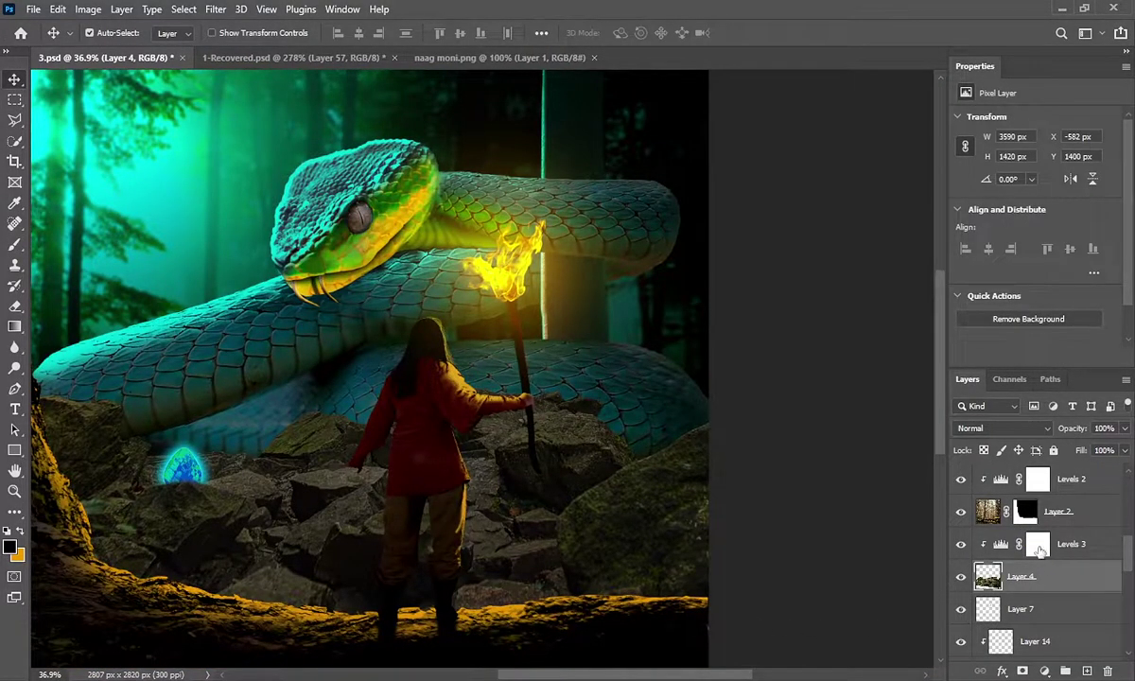
Step: Paint a soft orange glow behind the woman on a new layer, faded from darks via Blend If
{"action": "left_click", "coordinate": [1041, 552]}
{"action": "key", "text": "ctrl+shift+alt+n"}
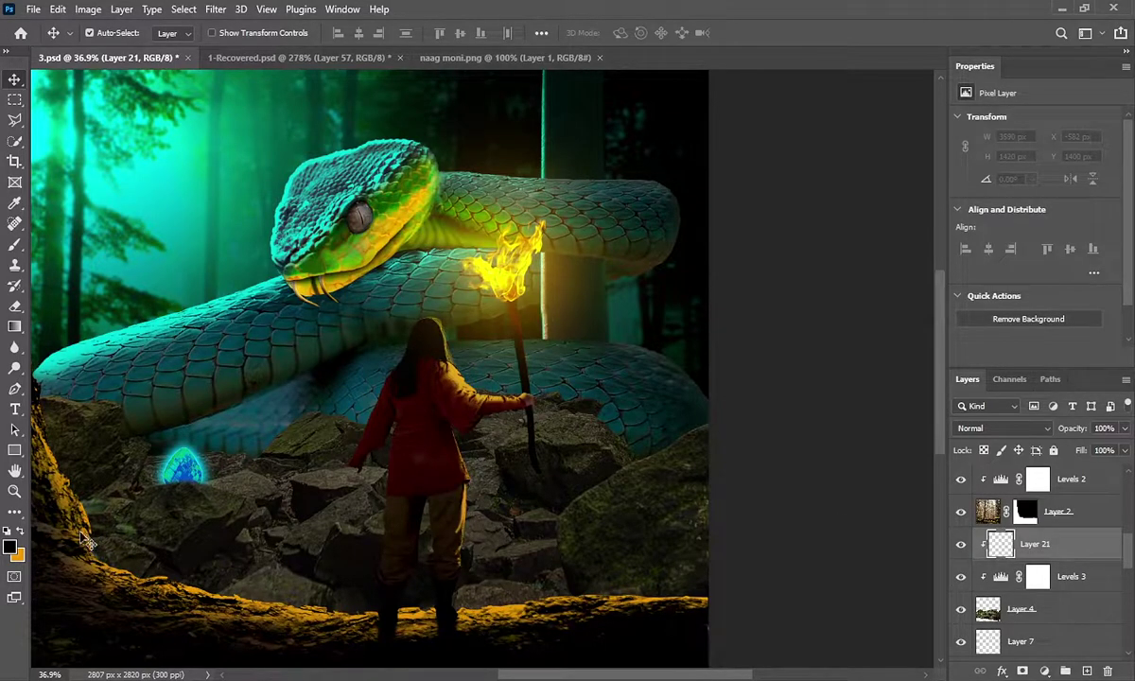
{"action": "key", "text": "b"}
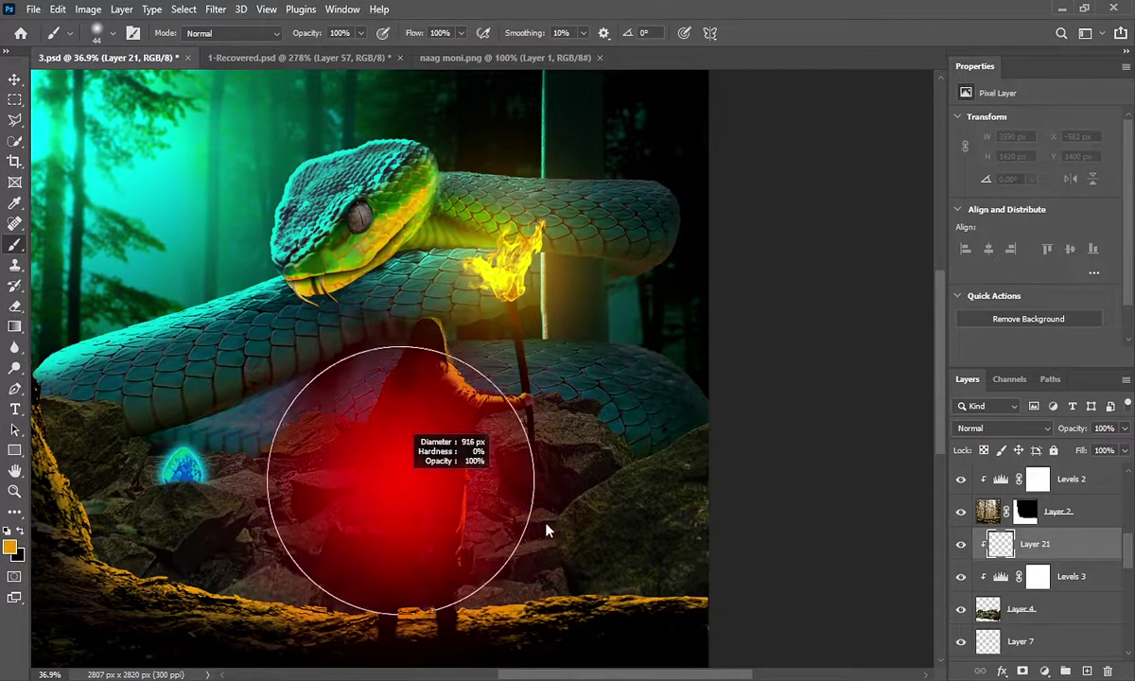
{"action": "left_click_drag", "start_coordinate": [481, 456], "coordinate": [492, 492]}
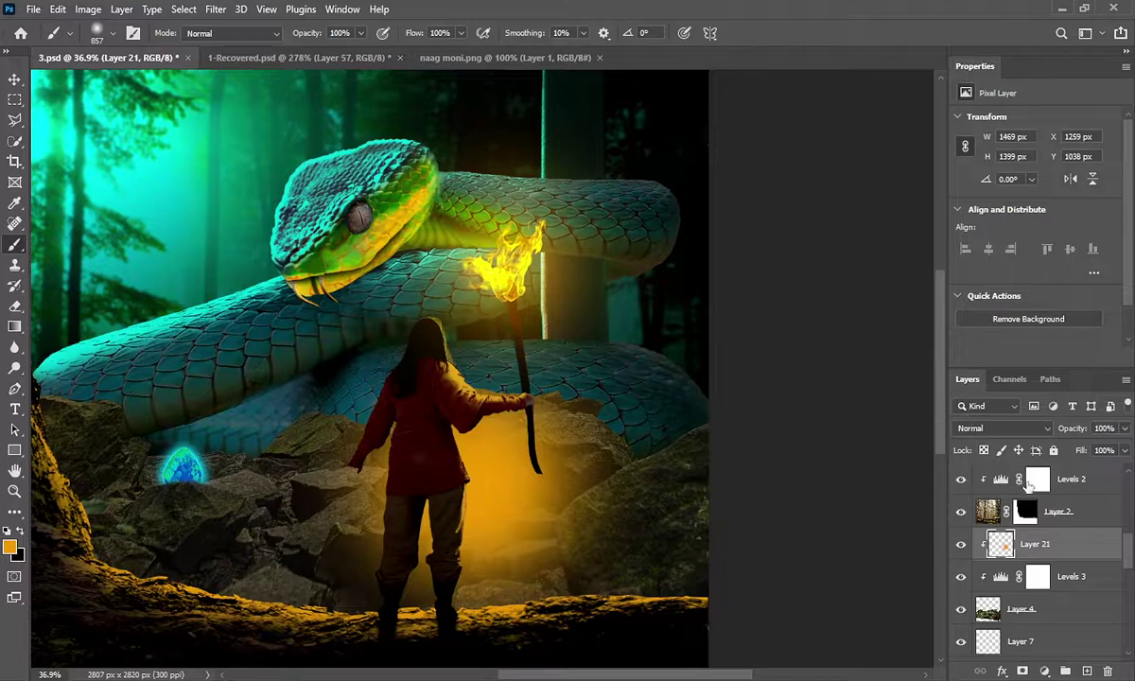
{"action": "double_click", "coordinate": [1086, 562]}
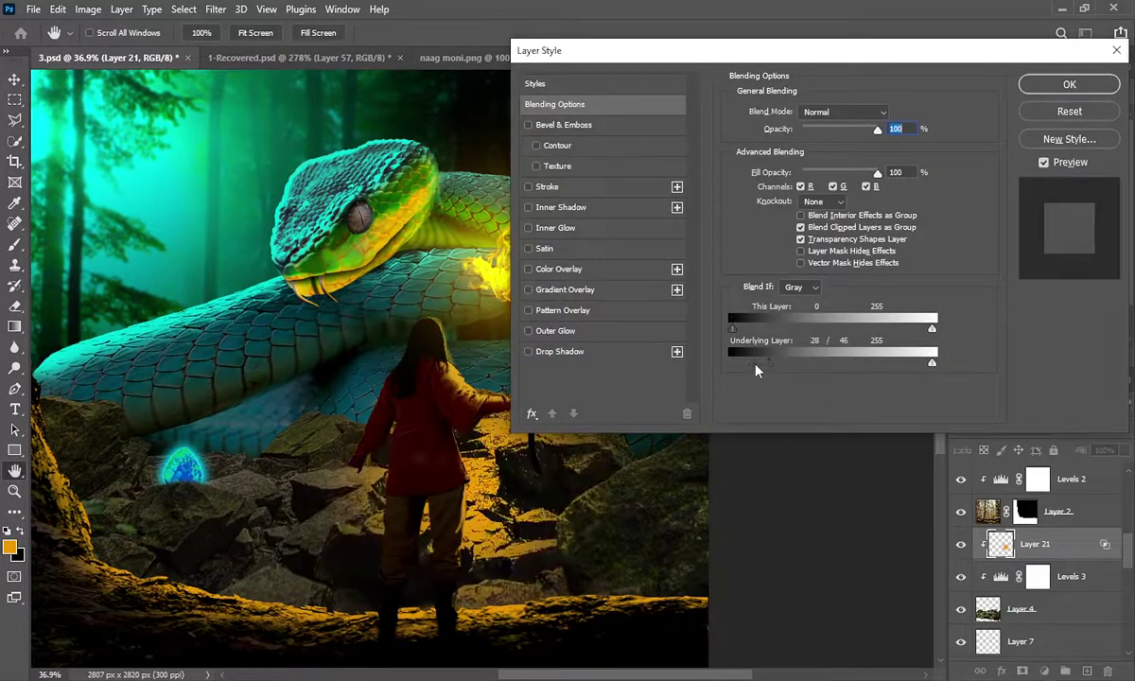
{"action": "left_click_drag", "start_coordinate": [752, 363], "coordinate": [803, 362]}
{"action": "left_click", "coordinate": [1041, 86]}
Step: Add orange light on the rocks near the torch and a cyan glow around the gem
{"action": "key", "text": "b"}
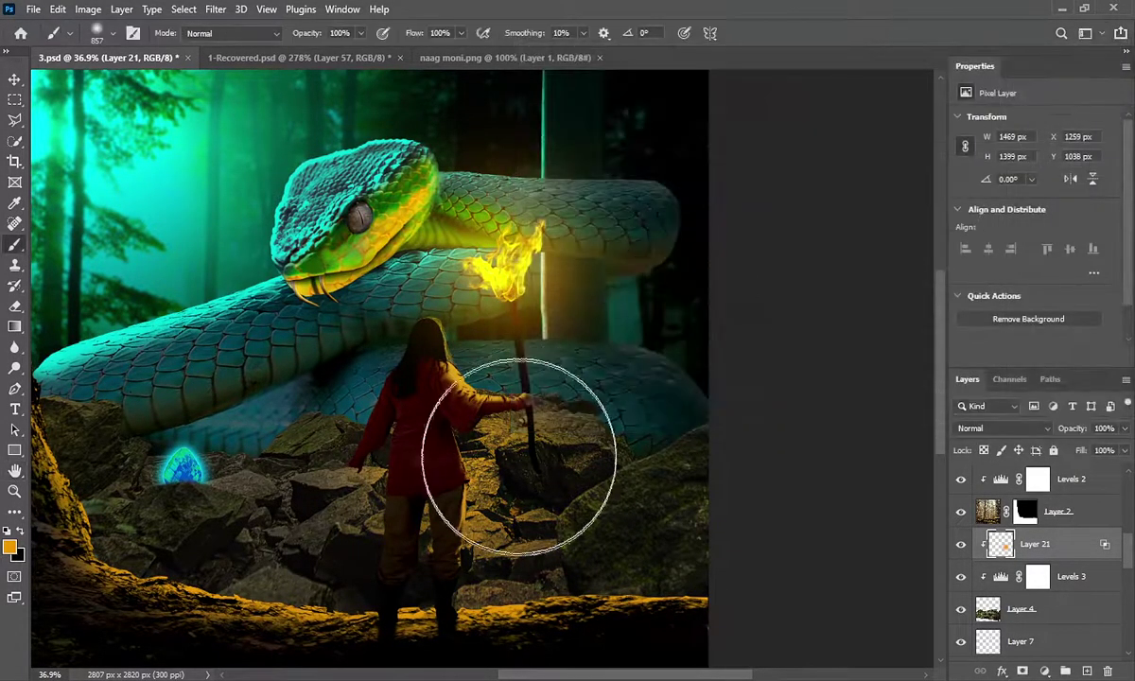
{"action": "left_click_drag", "start_coordinate": [435, 489], "coordinate": [402, 455]}
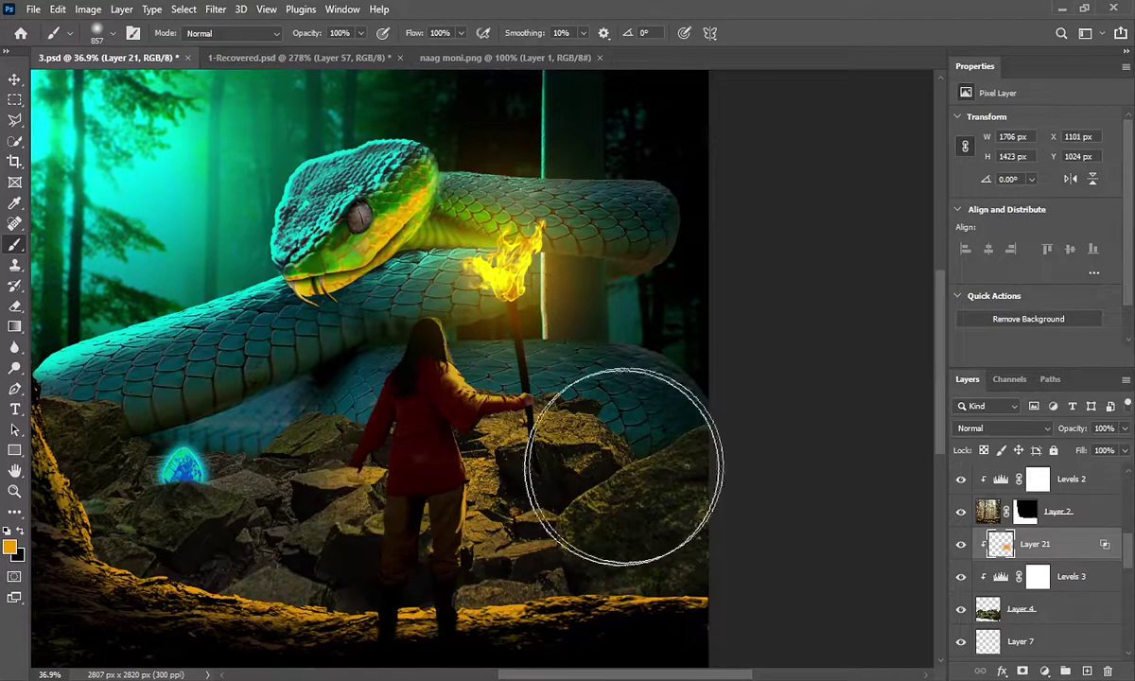
{"action": "left_click", "coordinate": [274, 177], "text": "alt"}
{"action": "left_click_drag", "start_coordinate": [197, 473], "coordinate": [285, 441]}
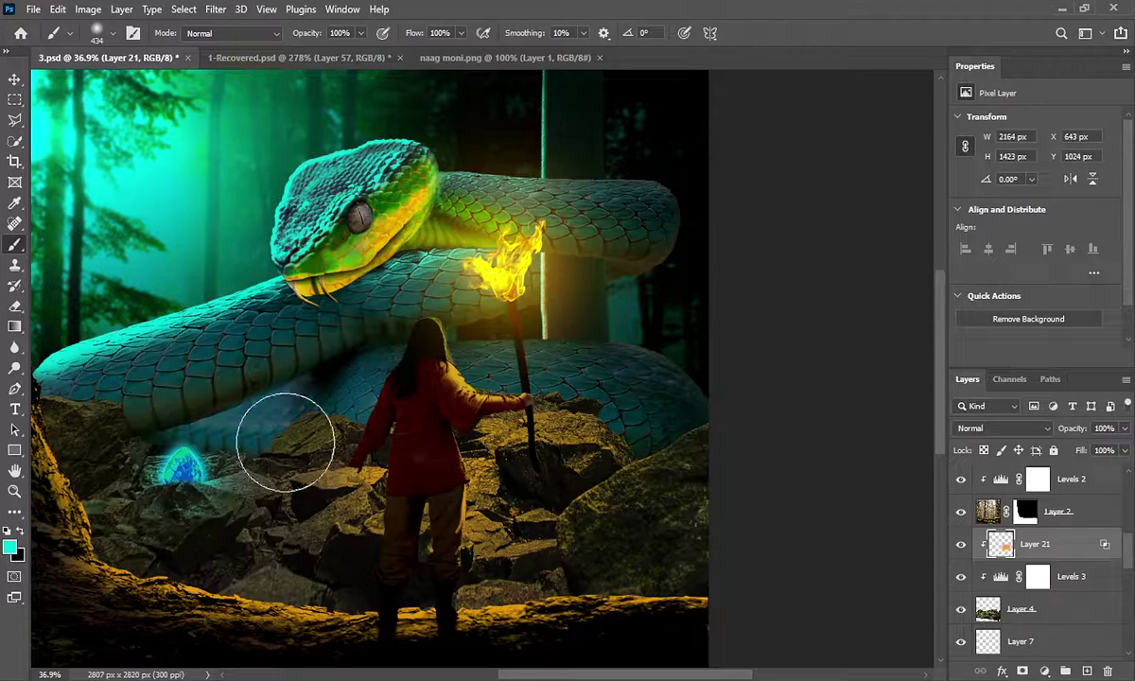
{"action": "left_click_drag", "start_coordinate": [190, 474], "coordinate": [182, 469]}
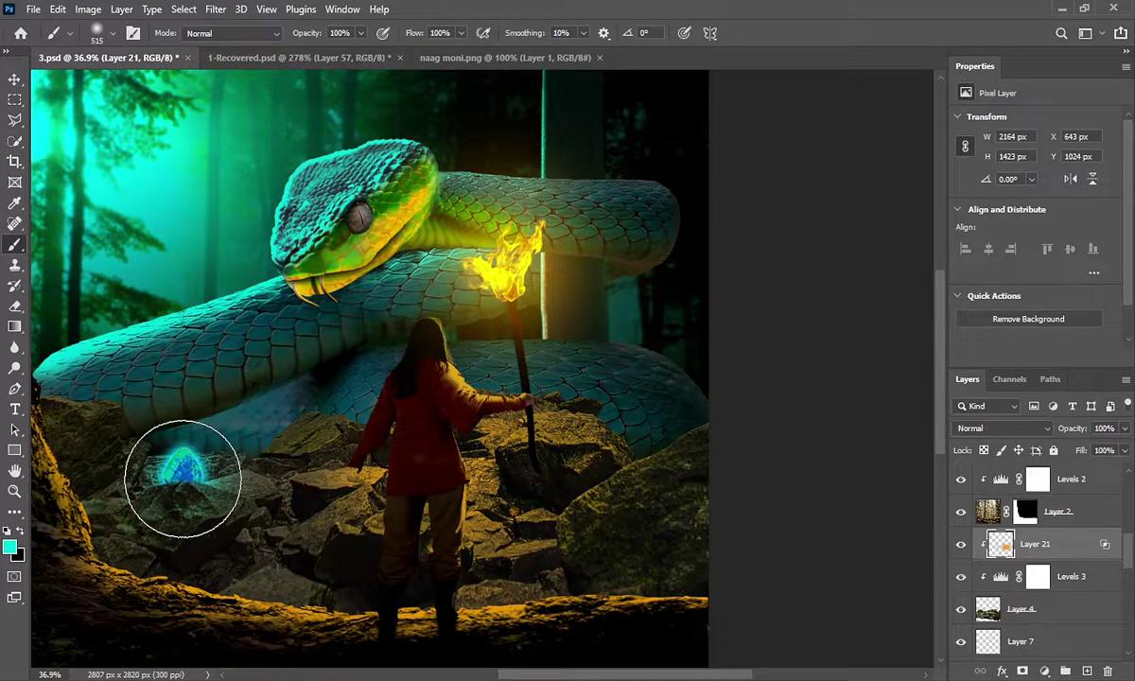
{"action": "left_click", "coordinate": [14, 327]}
{"action": "scroll", "coordinate": [175, 483], "scroll_direction": "up", "scroll_amount": 3}
{"action": "right_click", "coordinate": [142, 509]}
{"action": "key", "text": "e"}
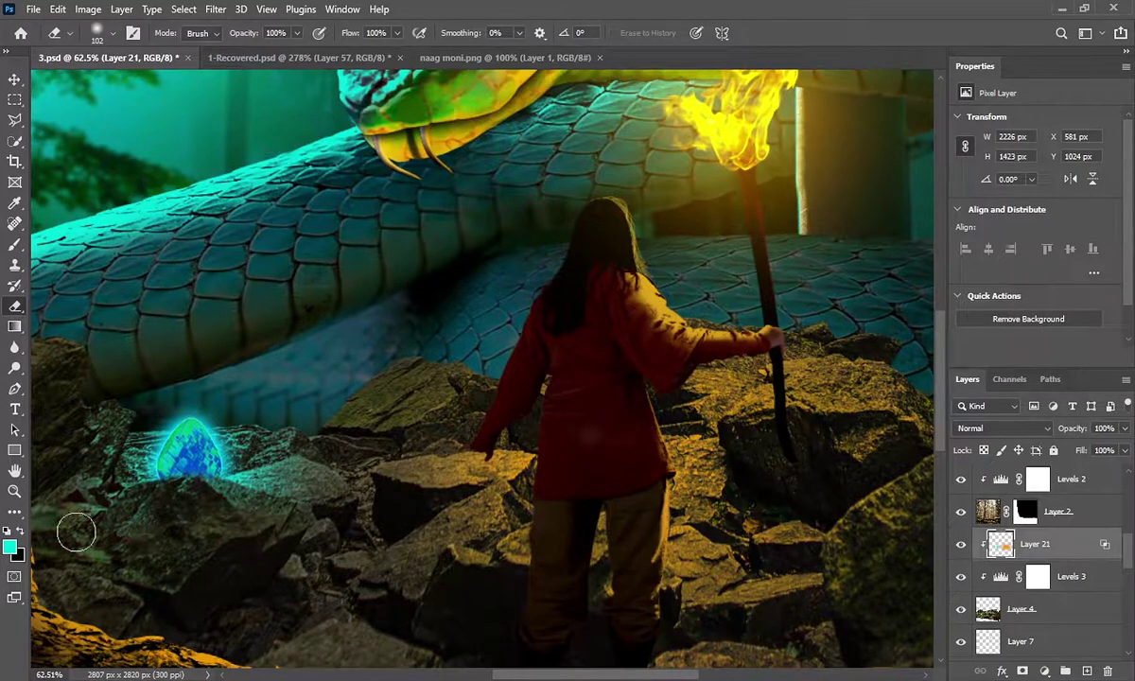
{"action": "scroll", "coordinate": [197, 523], "scroll_direction": "down", "scroll_amount": 3}
Step: Paint a cyan glow over the gem on a new Screen-blended layer above Layer 17
{"action": "scroll", "coordinate": [304, 375], "scroll_direction": "down", "scroll_amount": 2}
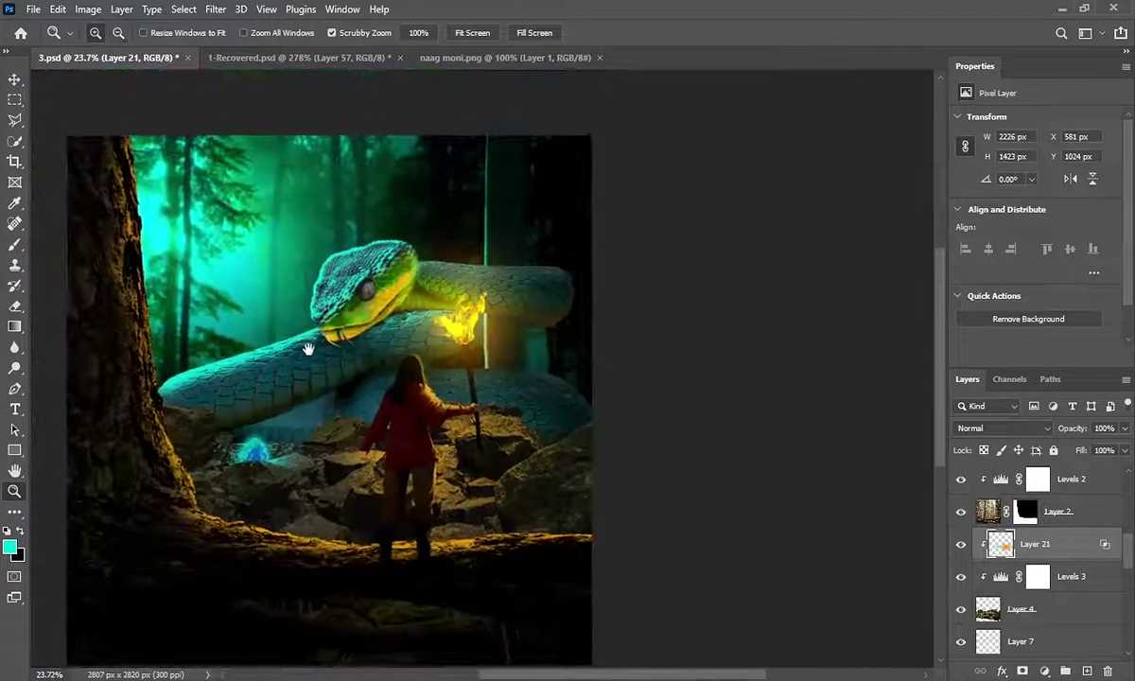
{"action": "left_click", "coordinate": [15, 83]}
{"action": "left_click", "coordinate": [260, 463]}
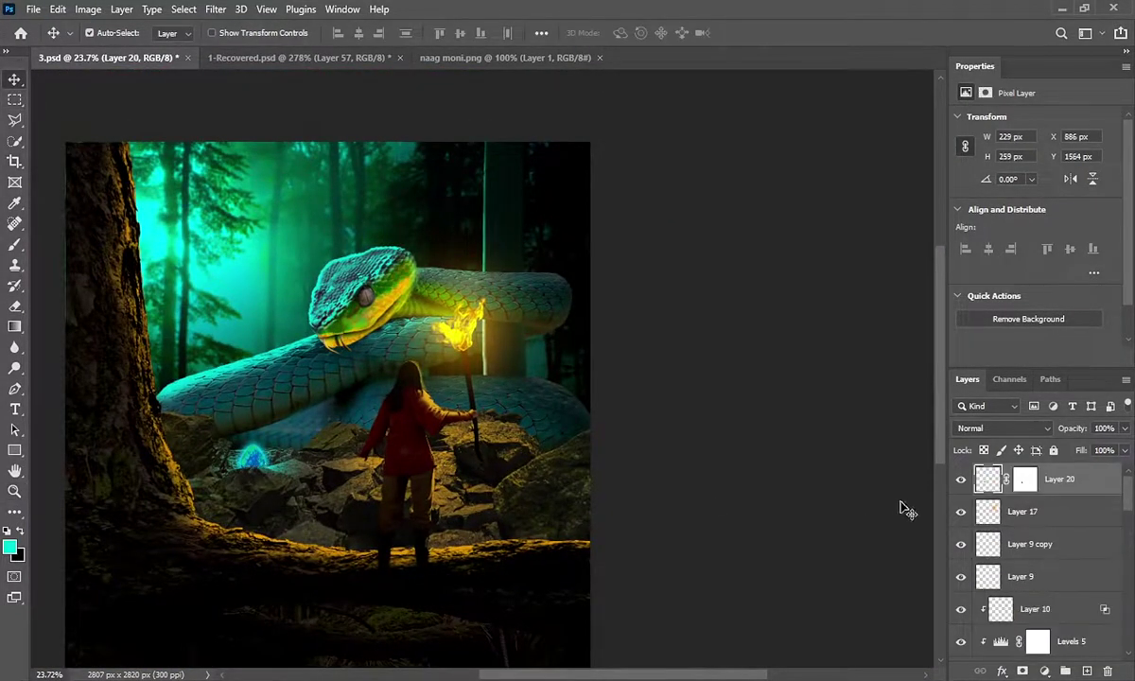
{"action": "left_click", "coordinate": [1087, 672]}
{"action": "left_click", "coordinate": [14, 244]}
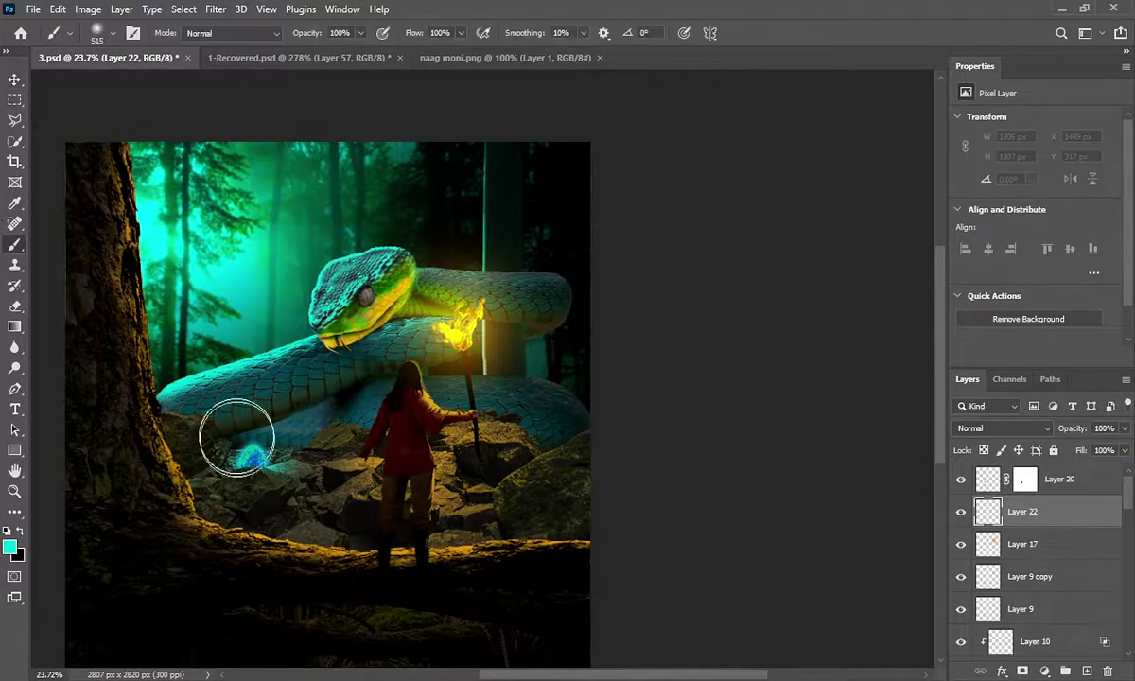
{"action": "left_click", "coordinate": [249, 460]}
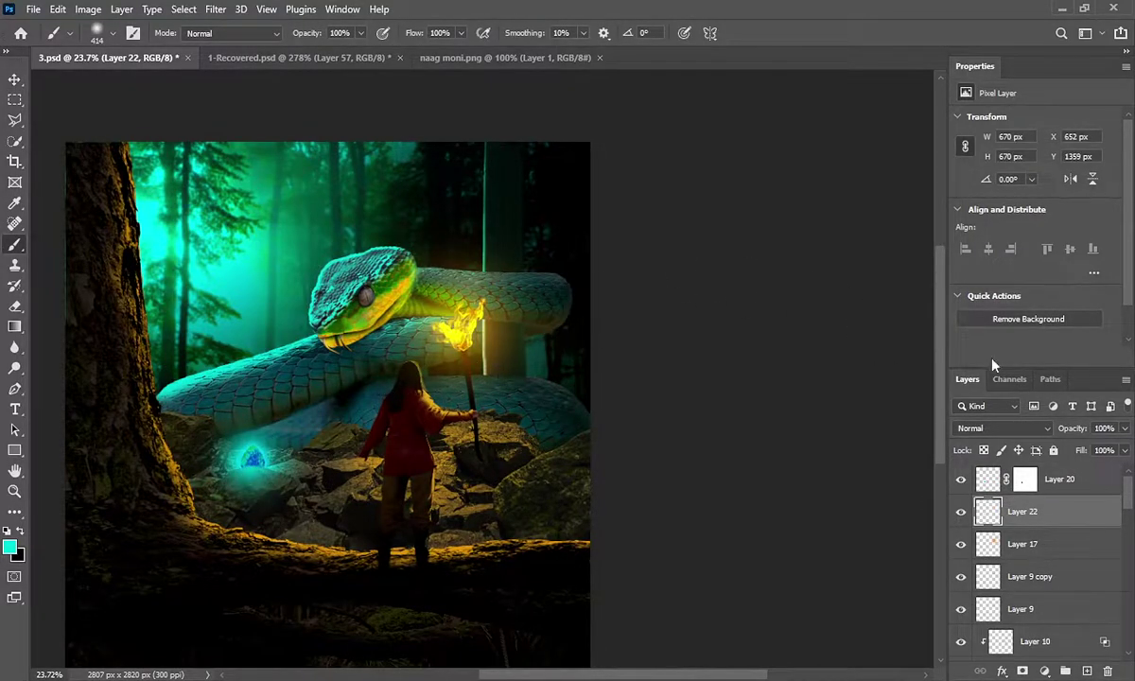
{"action": "left_click", "coordinate": [1041, 428]}
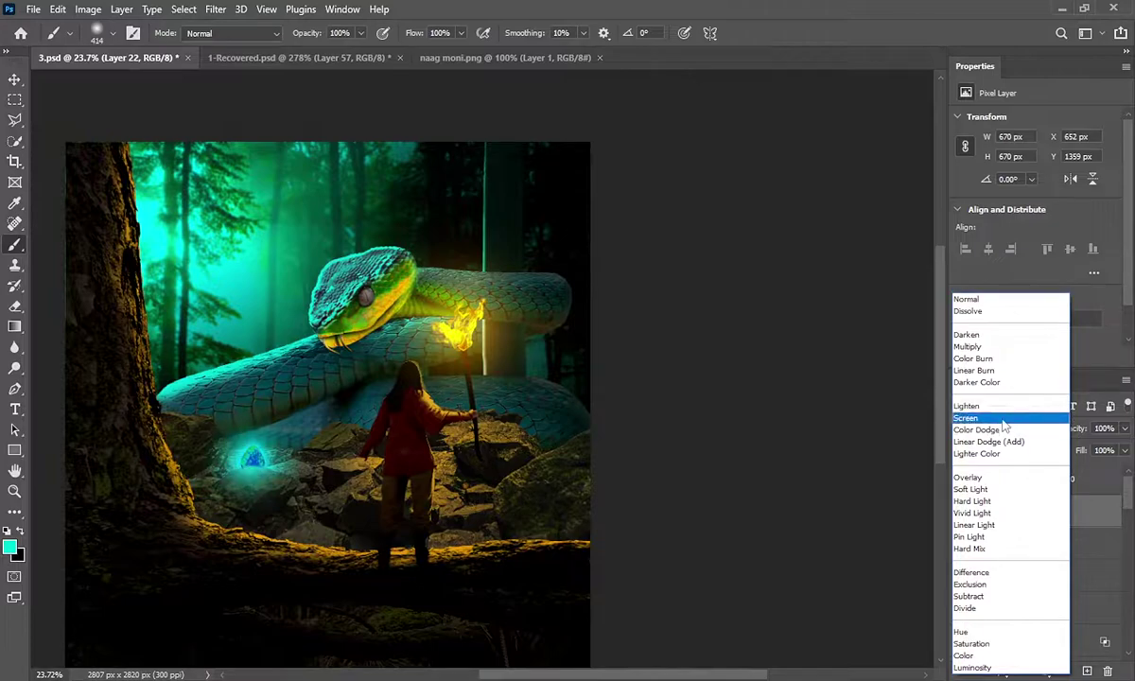
{"action": "left_click", "coordinate": [1004, 417]}
Step: Erase the cyan spill on the rocks below the gem, then select Layer 20
{"action": "left_click", "coordinate": [14, 491]}
{"action": "left_click", "coordinate": [225, 467]}
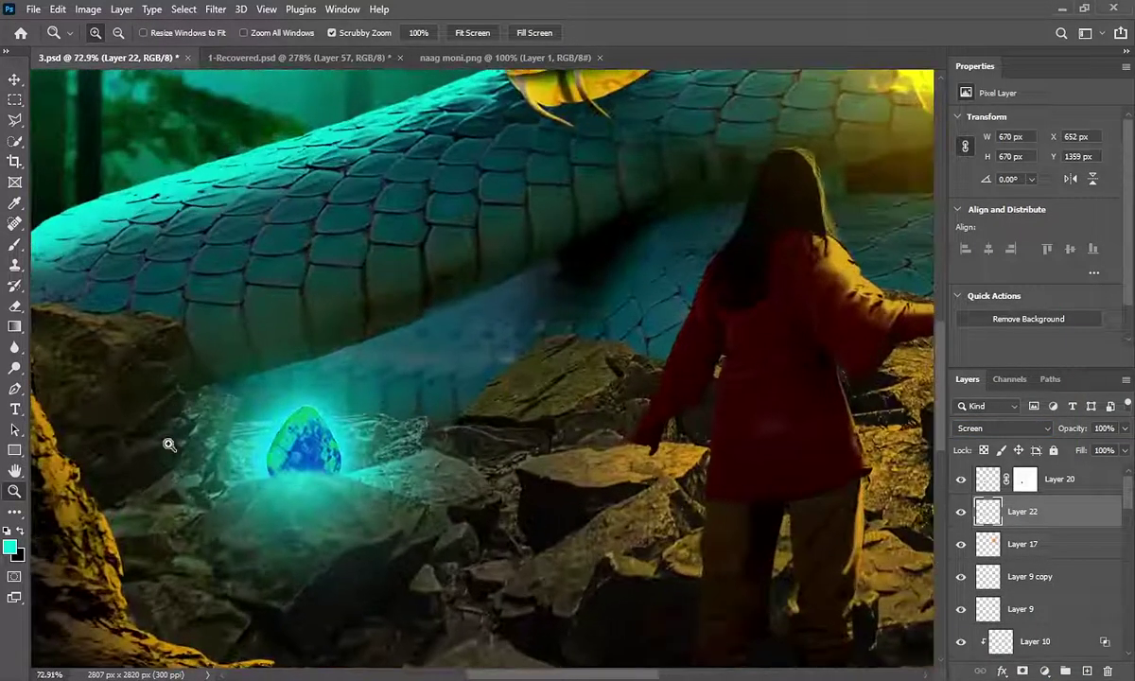
{"action": "left_click", "coordinate": [15, 307]}
{"action": "mouse_move", "coordinate": [284, 527]}
{"action": "left_mouse_down"}
{"action": "mouse_move", "coordinate": [397, 550]}
{"action": "mouse_move", "coordinate": [307, 516]}
{"action": "mouse_move", "coordinate": [282, 608]}
{"action": "left_mouse_up"}
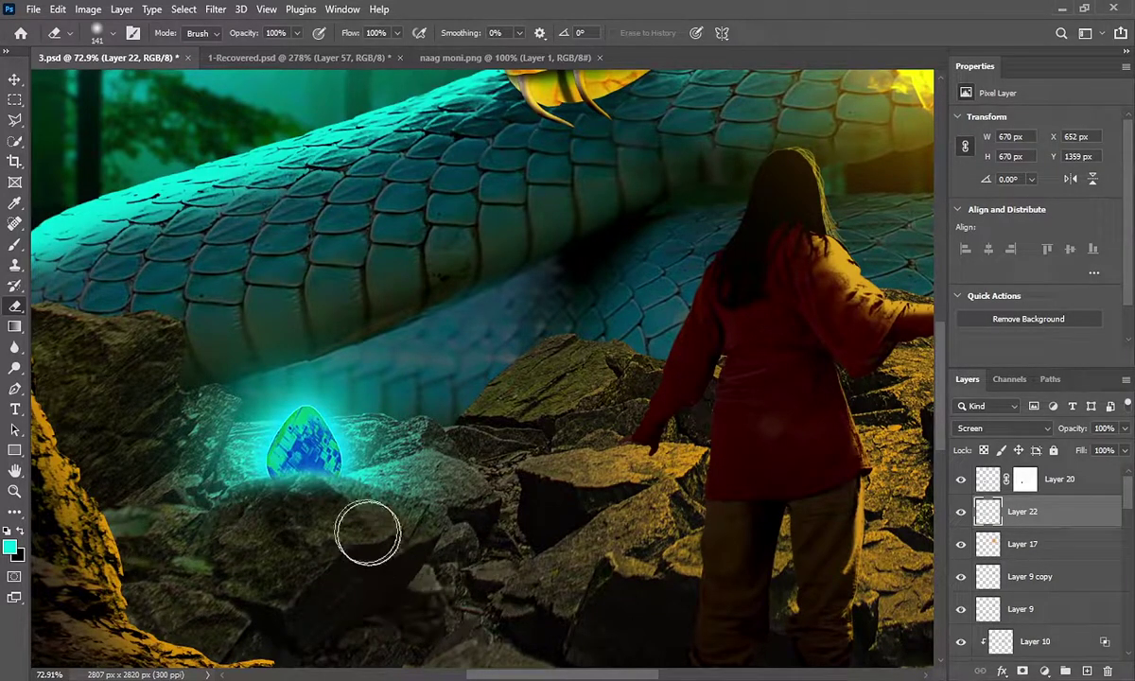
{"action": "key", "text": "ctrl+0"}
{"action": "left_click_drag", "start_coordinate": [341, 385], "coordinate": [297, 473]}
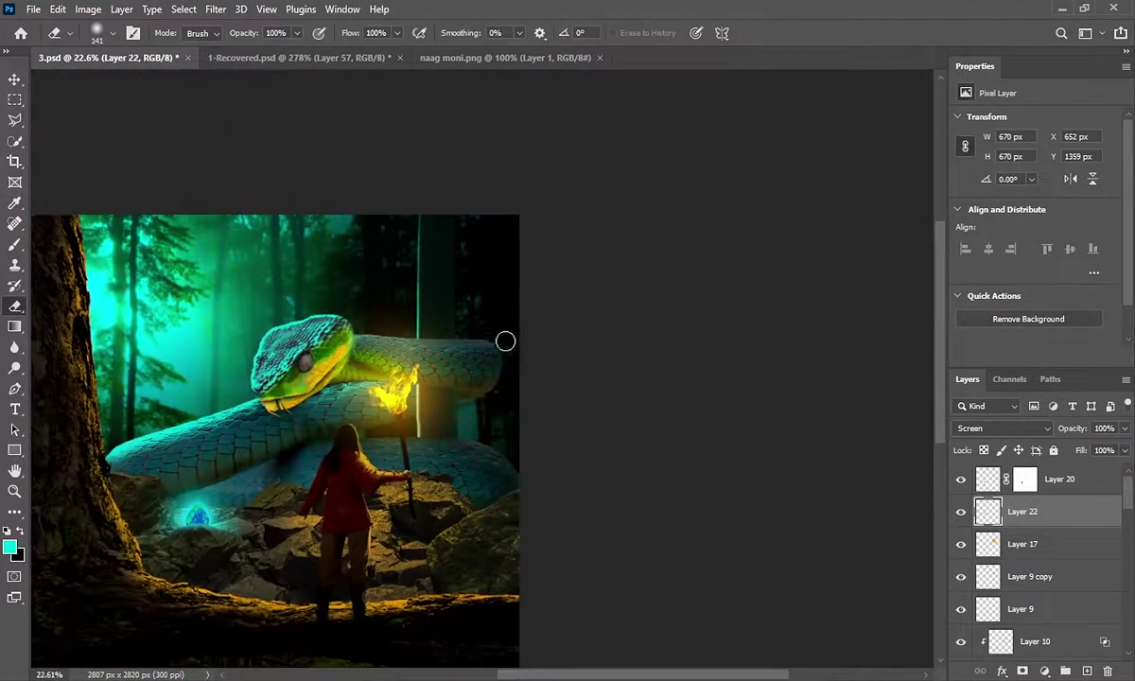
{"action": "scroll", "coordinate": [539, 348], "scroll_direction": "down", "scroll_amount": 2}
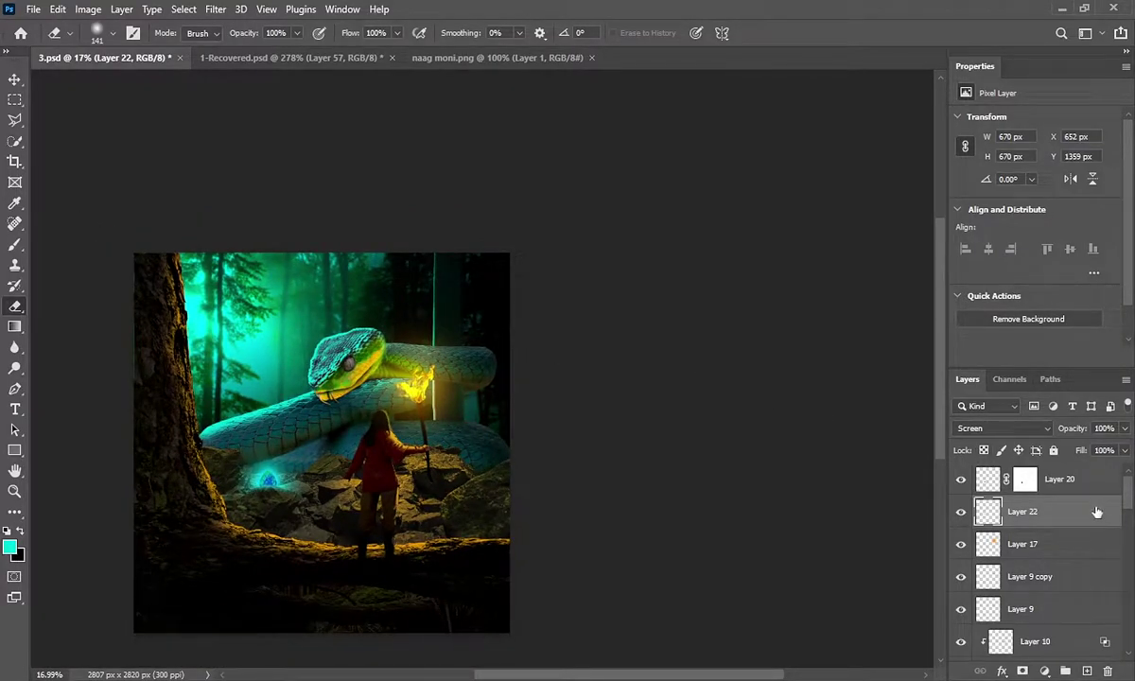
{"action": "key", "text": "alt+bracketright"}
Step: Render grey clouds on a new layer and enlarge them well beyond the canvas
{"action": "key", "text": "ctrl+shift+alt+n"}
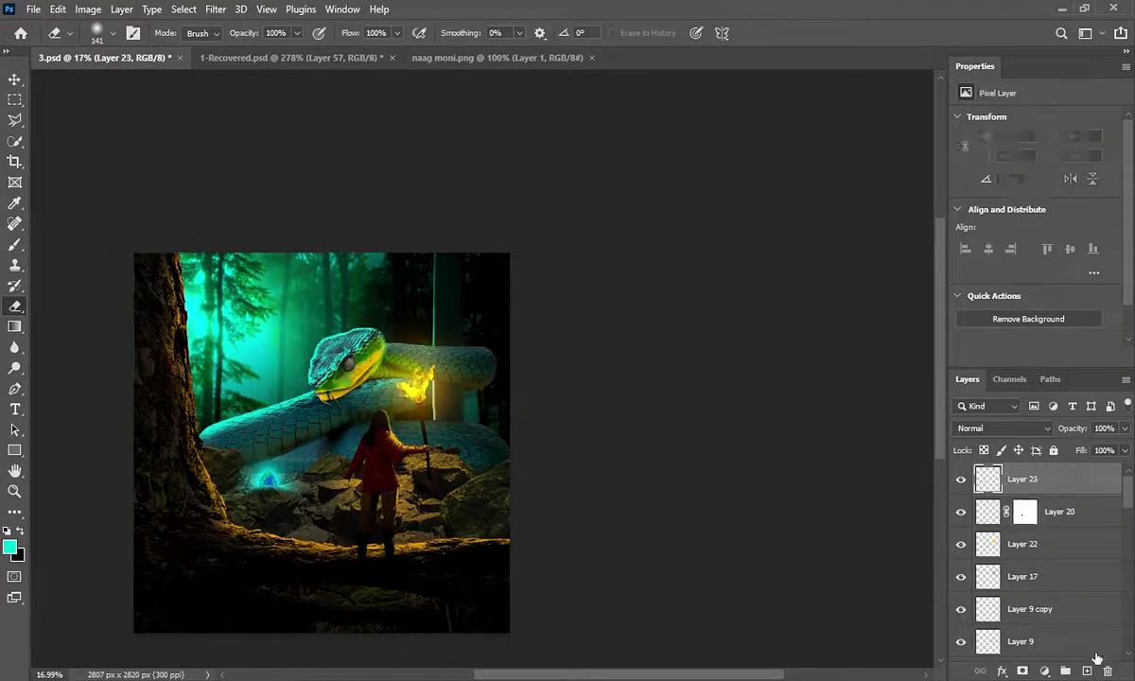
{"action": "left_click", "coordinate": [216, 10]}
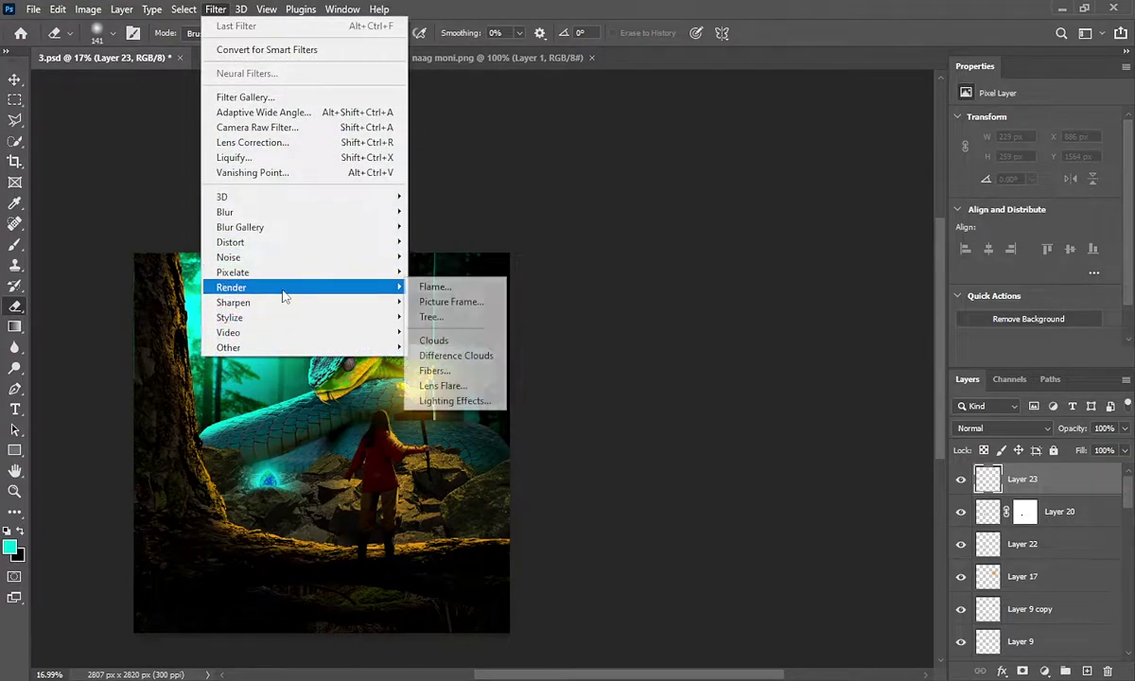
{"action": "key", "text": "d"}
{"action": "left_click", "coordinate": [431, 333]}
{"action": "key", "text": "ctrl+t"}
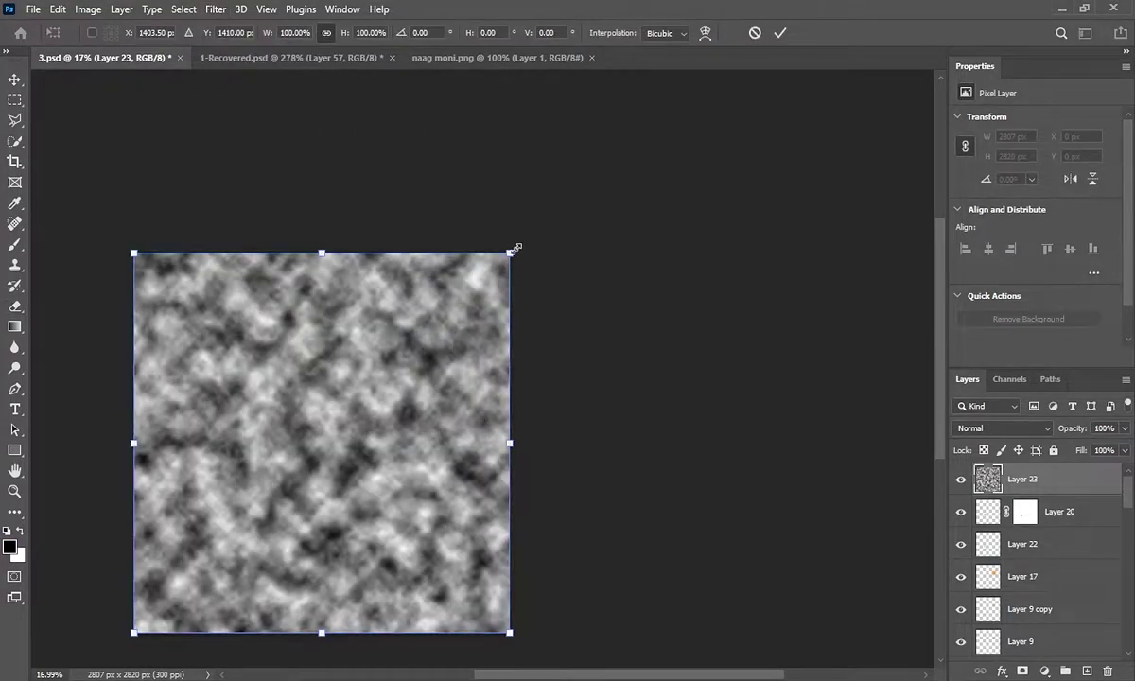
{"action": "left_click_drag", "start_coordinate": [512, 249], "coordinate": [730, 29]}
{"action": "scroll", "coordinate": [654, 319], "scroll_direction": "down", "scroll_amount": 5}
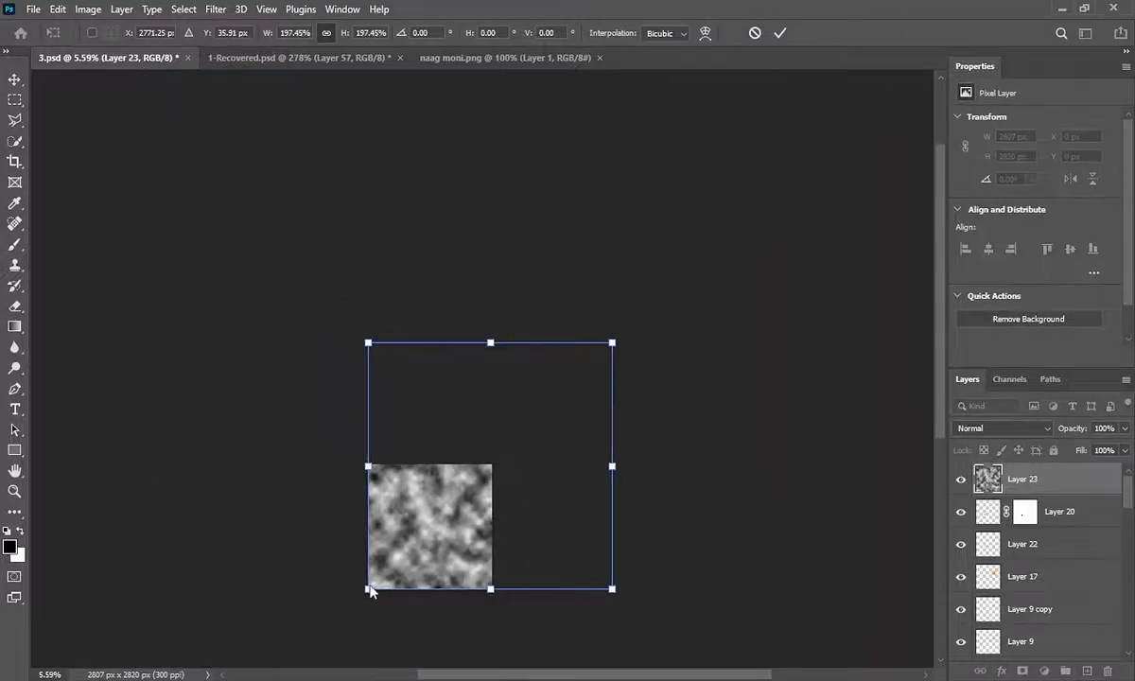
{"action": "left_click_drag", "start_coordinate": [368, 587], "coordinate": [337, 616]}
{"action": "left_click_drag", "start_coordinate": [454, 570], "coordinate": [445, 569]}
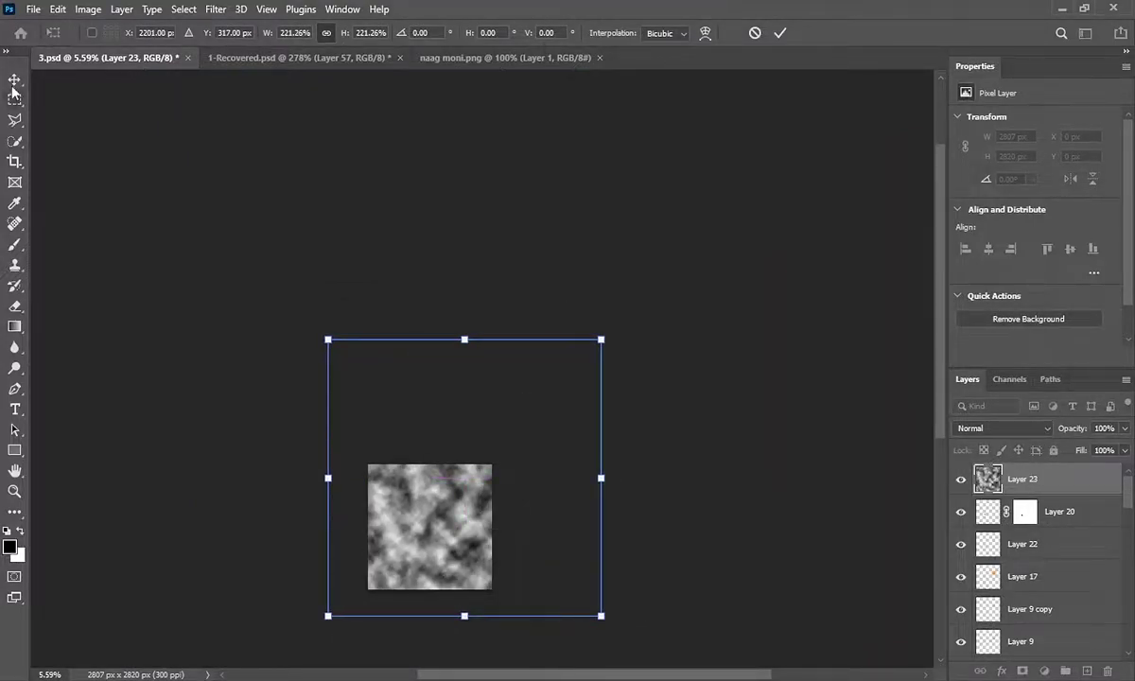
{"action": "key", "text": "Return"}
Step: Set the clouds layer to Pin Light, hide it with a black mask, and reveal smoke above the torch
{"action": "left_click", "coordinate": [1023, 672], "text": "alt"}
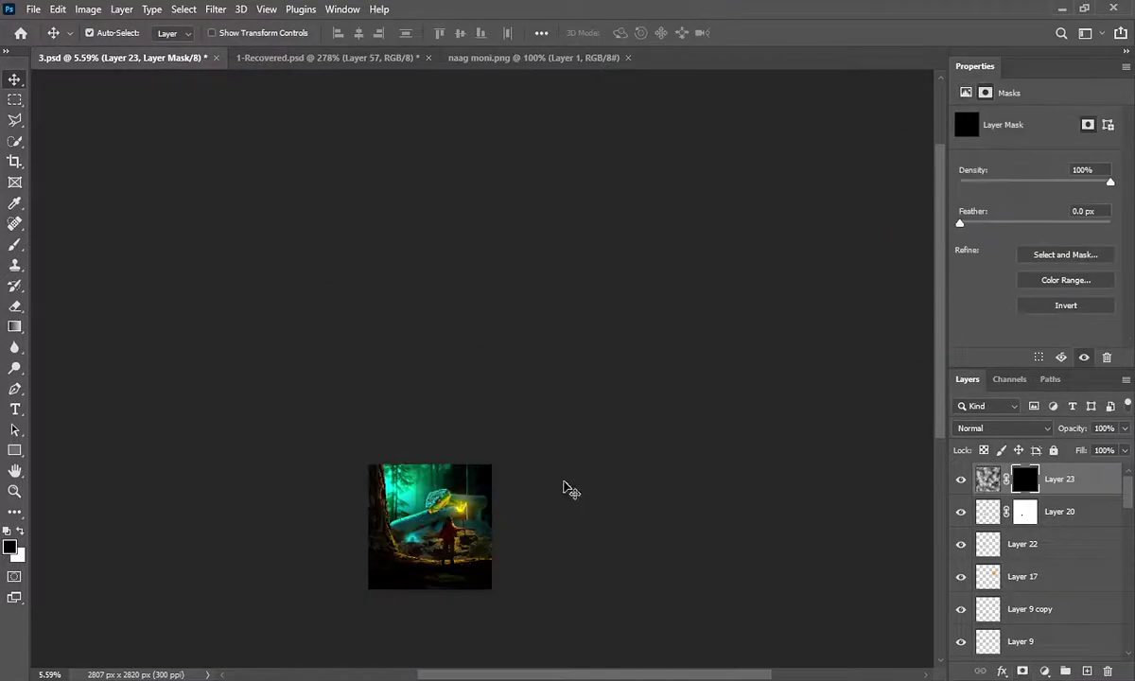
{"action": "scroll", "coordinate": [476, 522], "scroll_direction": "up", "scroll_amount": 5}
{"action": "scroll", "coordinate": [539, 362], "scroll_direction": "up", "scroll_amount": 2}
{"action": "scroll", "coordinate": [534, 396], "scroll_direction": "up", "scroll_amount": 1}
{"action": "scroll", "coordinate": [536, 396], "scroll_direction": "up", "scroll_amount": 1}
{"action": "key", "text": "b"}
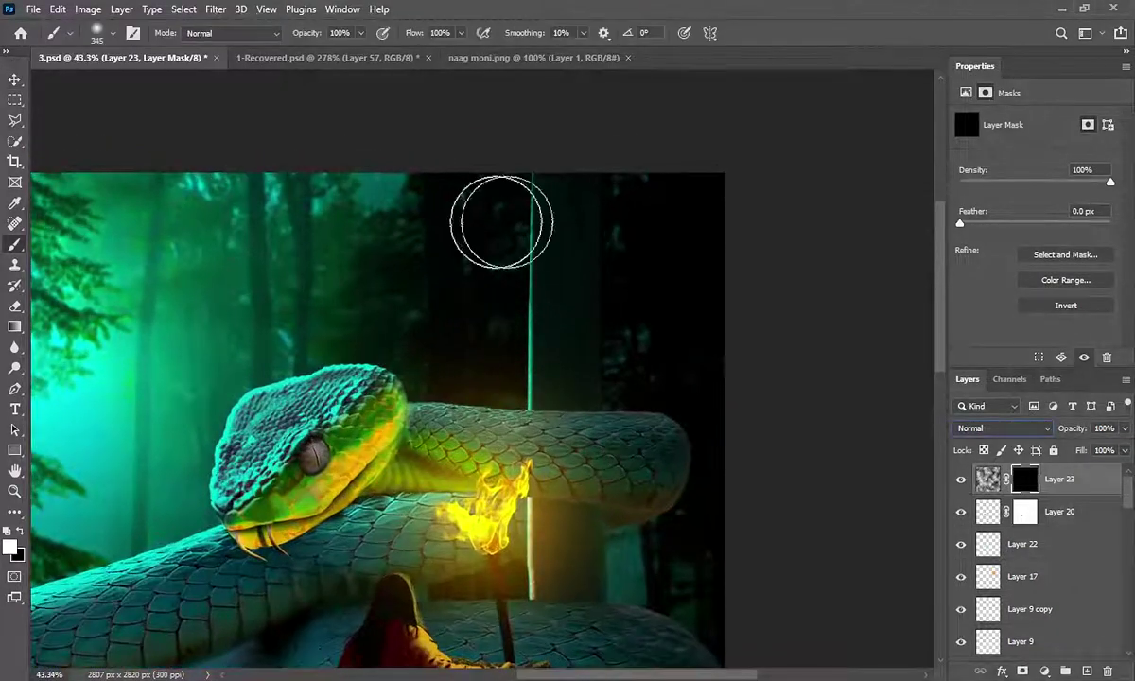
{"action": "key", "text": "x"}
{"action": "left_click", "coordinate": [1003, 427]}
{"action": "left_click", "coordinate": [973, 536]}
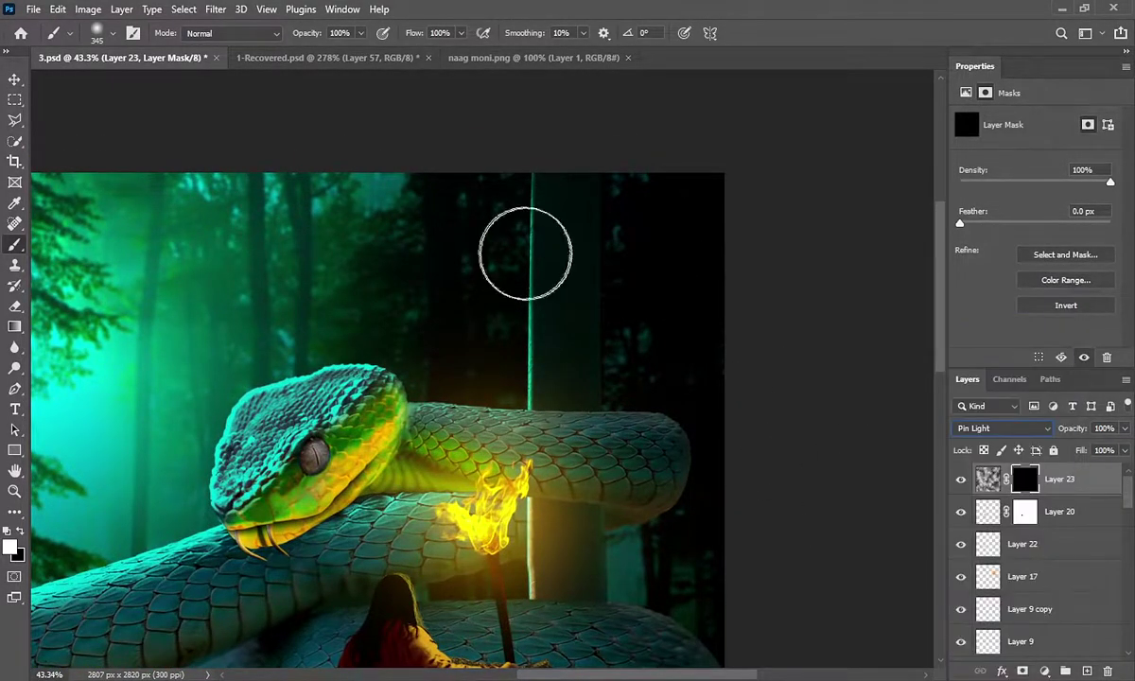
{"action": "mouse_move", "coordinate": [527, 253]}
{"action": "left_mouse_down"}
{"action": "mouse_move", "coordinate": [518, 253]}
{"action": "mouse_move", "coordinate": [502, 414]}
{"action": "mouse_move", "coordinate": [463, 506]}
{"action": "left_mouse_up"}
{"action": "key", "text": "ctrl+0"}
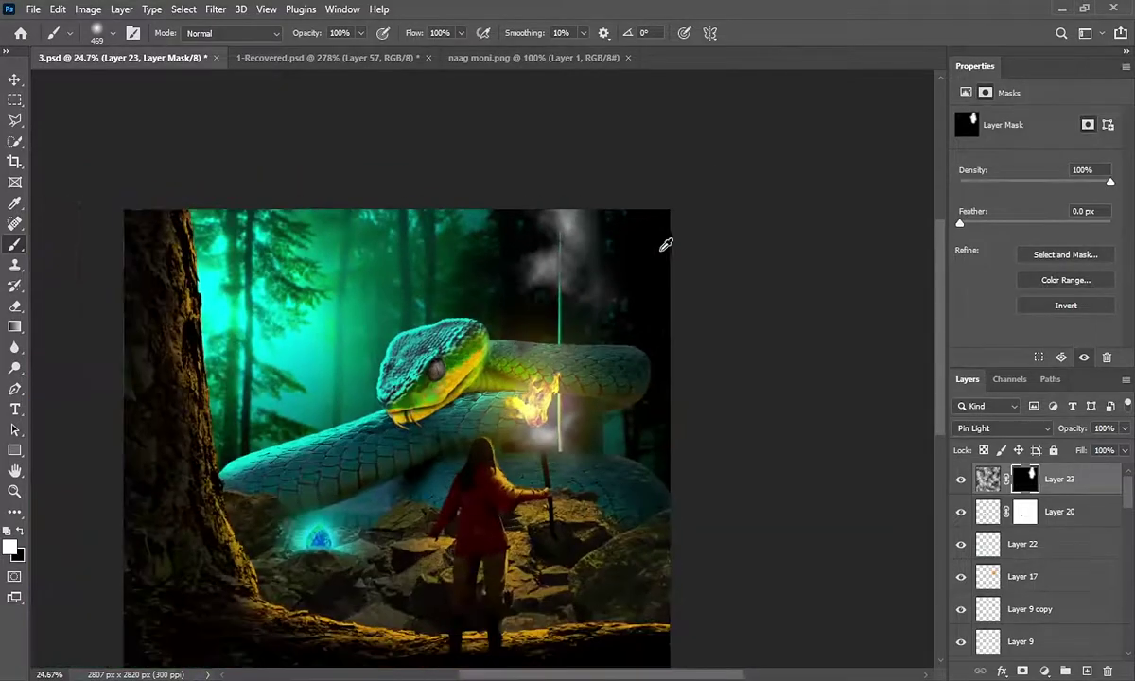
Step: Add a new layer for the eye and sample a yellow from the snake's head
{"action": "key", "text": "ctrl+shift+alt+n"}
{"action": "key", "text": "z"}
{"action": "left_click", "coordinate": [524, 245]}
{"action": "left_click", "coordinate": [16, 245]}
Step: Sample a yellow from the image and brush it down the snake's eye on Layer 24
{"action": "left_click", "coordinate": [623, 257], "text": "alt"}
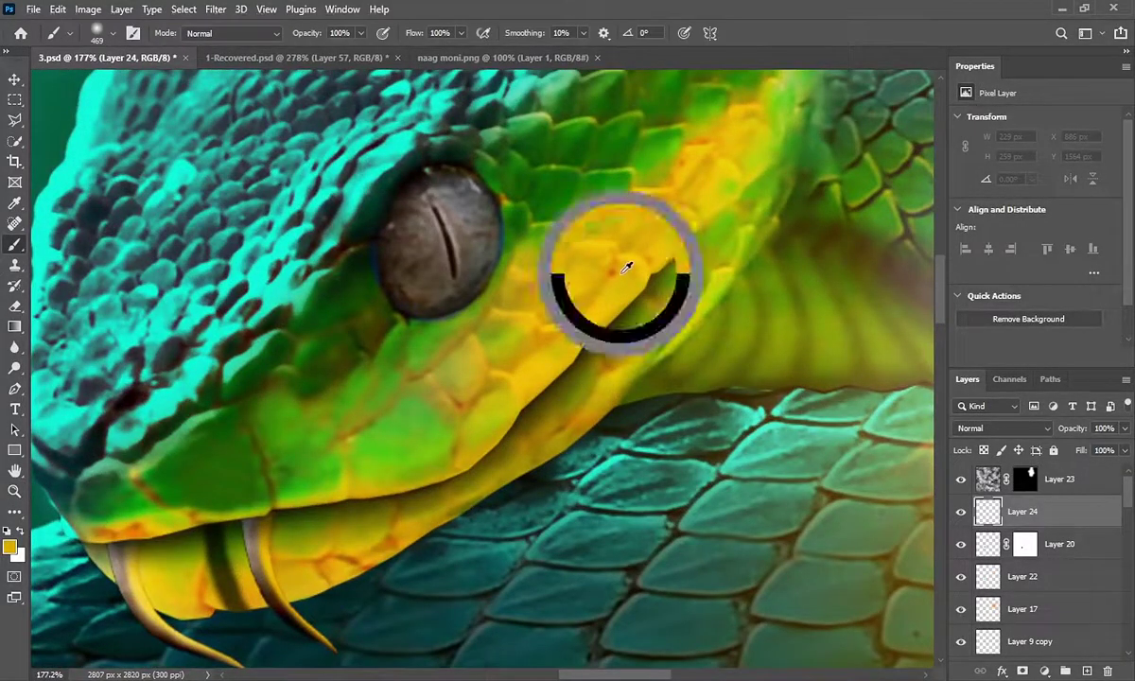
{"action": "scroll", "coordinate": [528, 388], "scroll_direction": "down", "scroll_amount": 2}
{"action": "scroll", "coordinate": [528, 388], "scroll_direction": "down", "scroll_amount": 6}
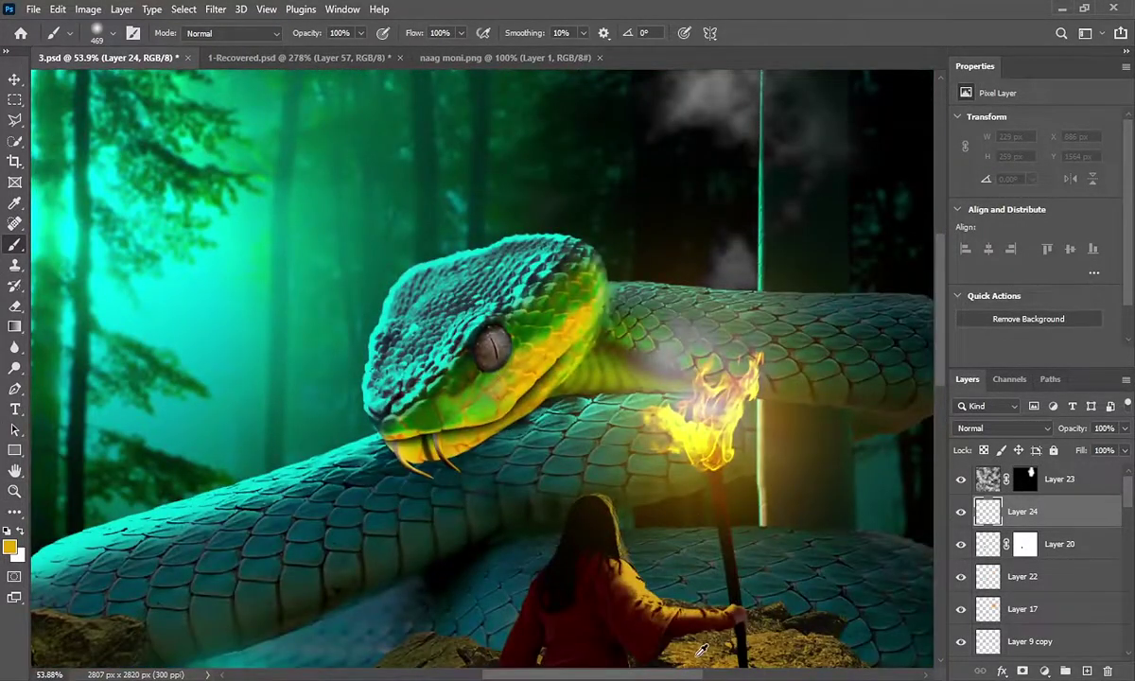
{"action": "left_click", "coordinate": [636, 579], "text": "alt"}
{"action": "scroll", "coordinate": [539, 434], "scroll_direction": "up", "scroll_amount": 3}
{"action": "scroll", "coordinate": [456, 265], "scroll_direction": "up", "scroll_amount": 4}
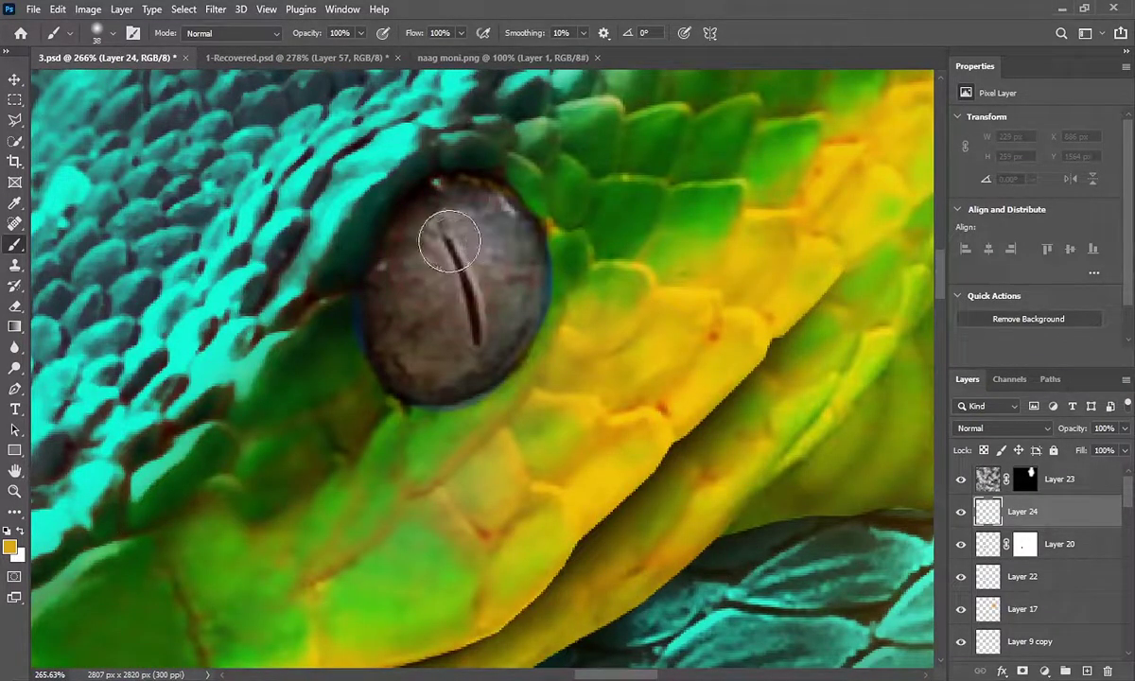
{"action": "left_click_drag", "start_coordinate": [452, 218], "coordinate": [474, 343]}
Step: Set Layer 24's blend mode to Overlay so the yellow glows over the eye
{"action": "left_click", "coordinate": [1001, 427]}
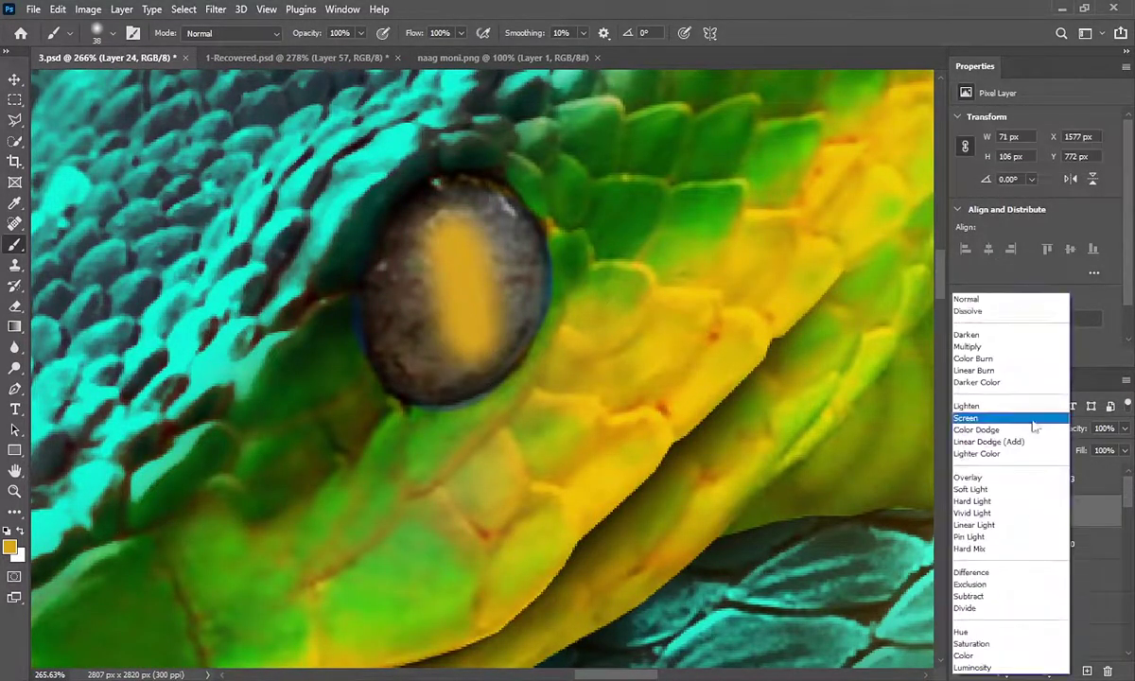
{"action": "left_click", "coordinate": [979, 473]}
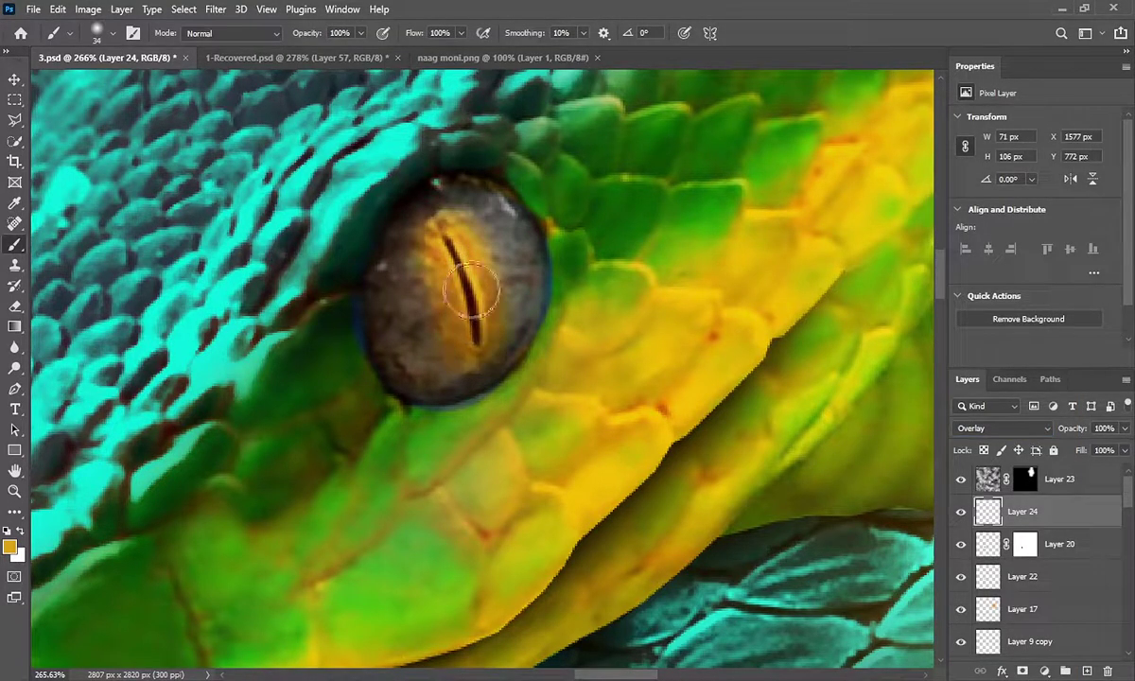
{"action": "scroll", "coordinate": [462, 300], "scroll_direction": "down", "scroll_amount": 3}
{"action": "scroll", "coordinate": [462, 301], "scroll_direction": "down", "scroll_amount": 4}
{"action": "scroll", "coordinate": [452, 227], "scroll_direction": "up", "scroll_amount": 8}
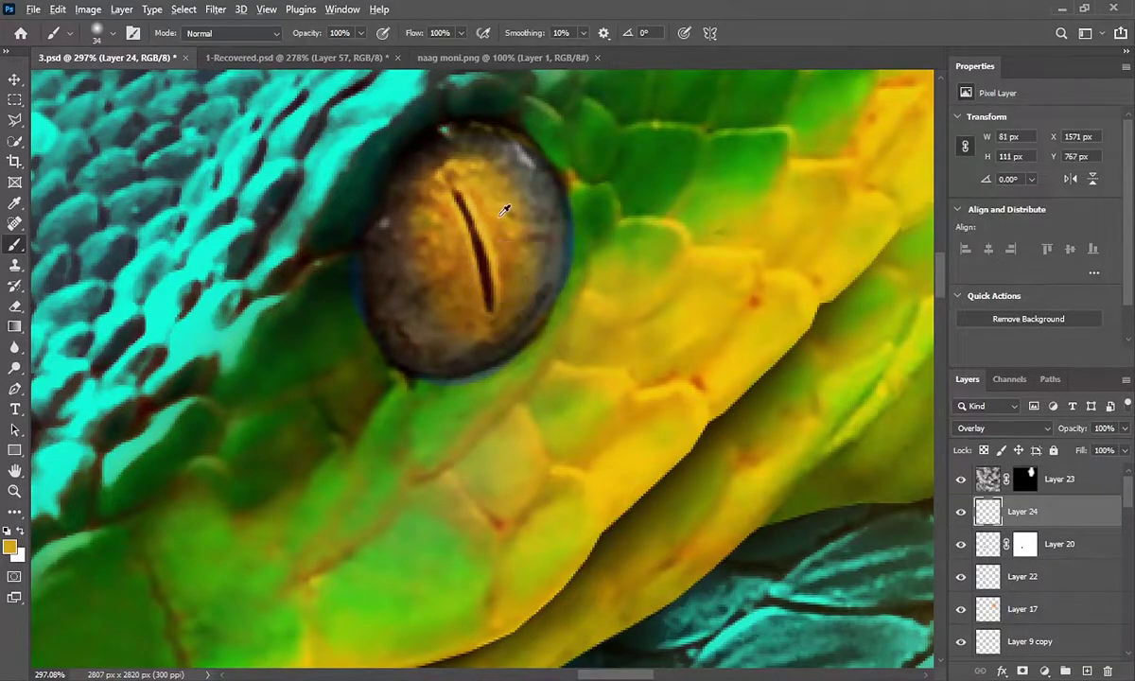
Step: Choose a stronger orange foreground colour in the Color Picker and zoom out to the whole scene
{"action": "left_click", "coordinate": [10, 547]}
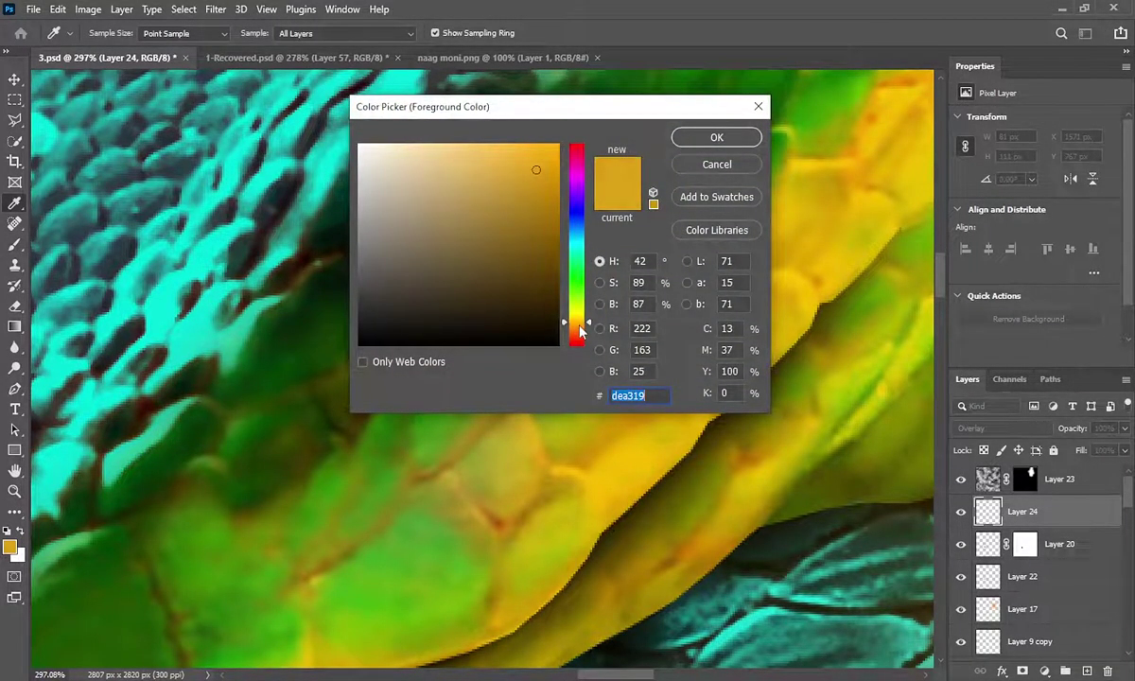
{"action": "left_click", "coordinate": [717, 138]}
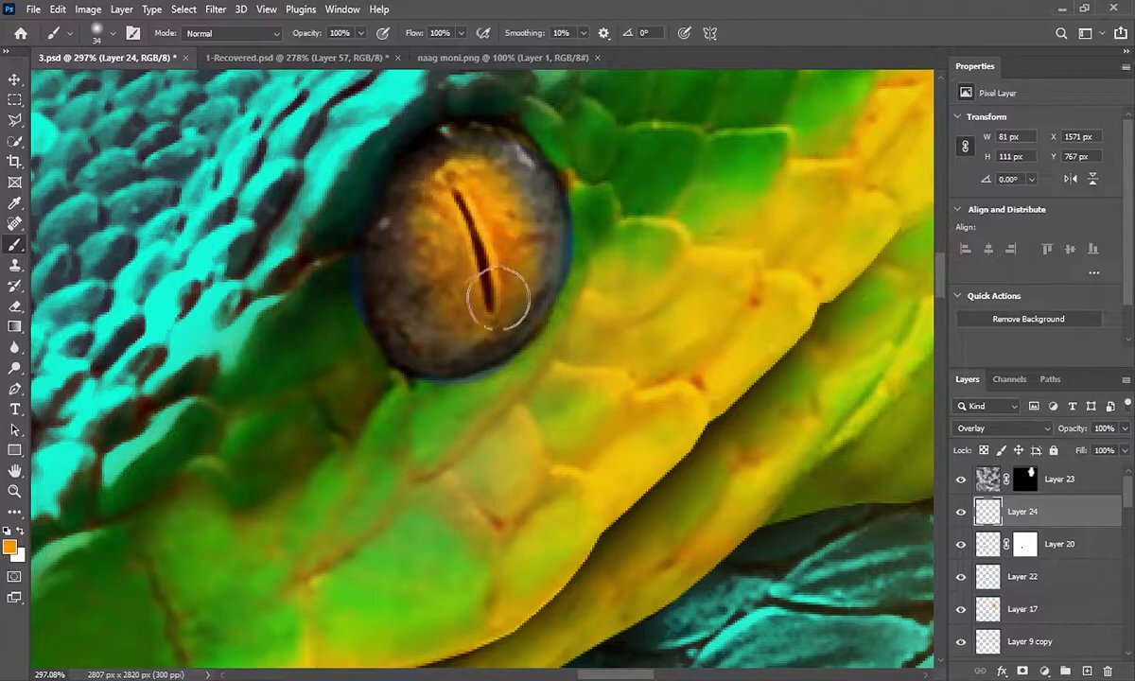
{"action": "key", "text": "z"}
{"action": "scroll", "coordinate": [460, 220], "scroll_direction": "down", "scroll_amount": 8}
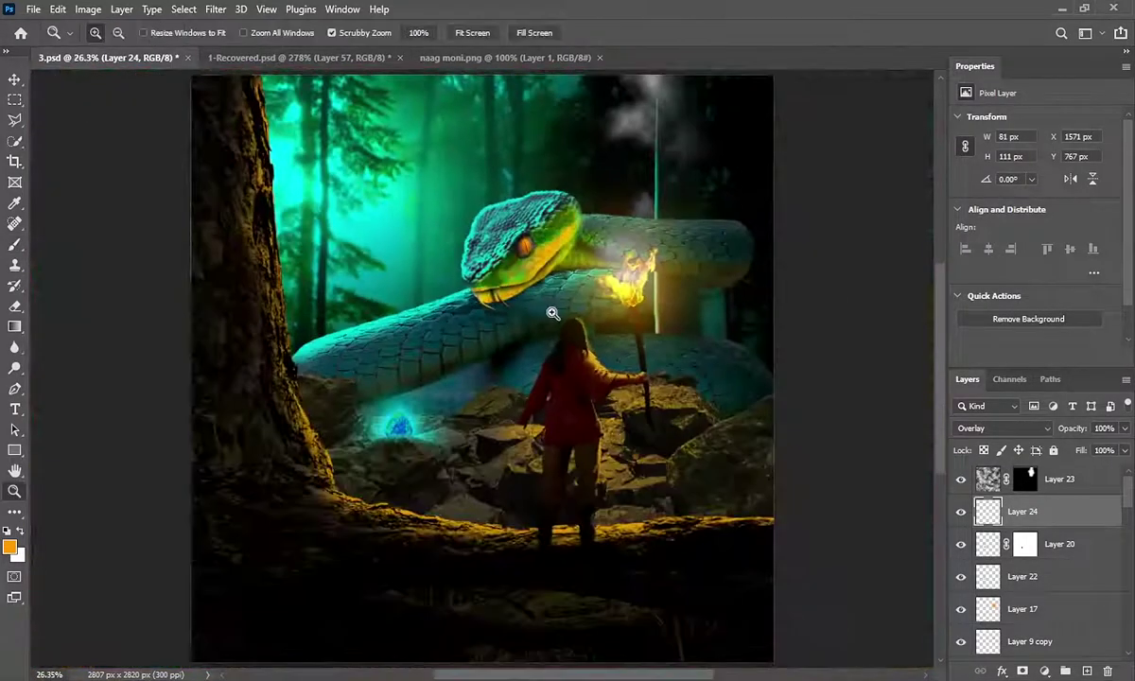